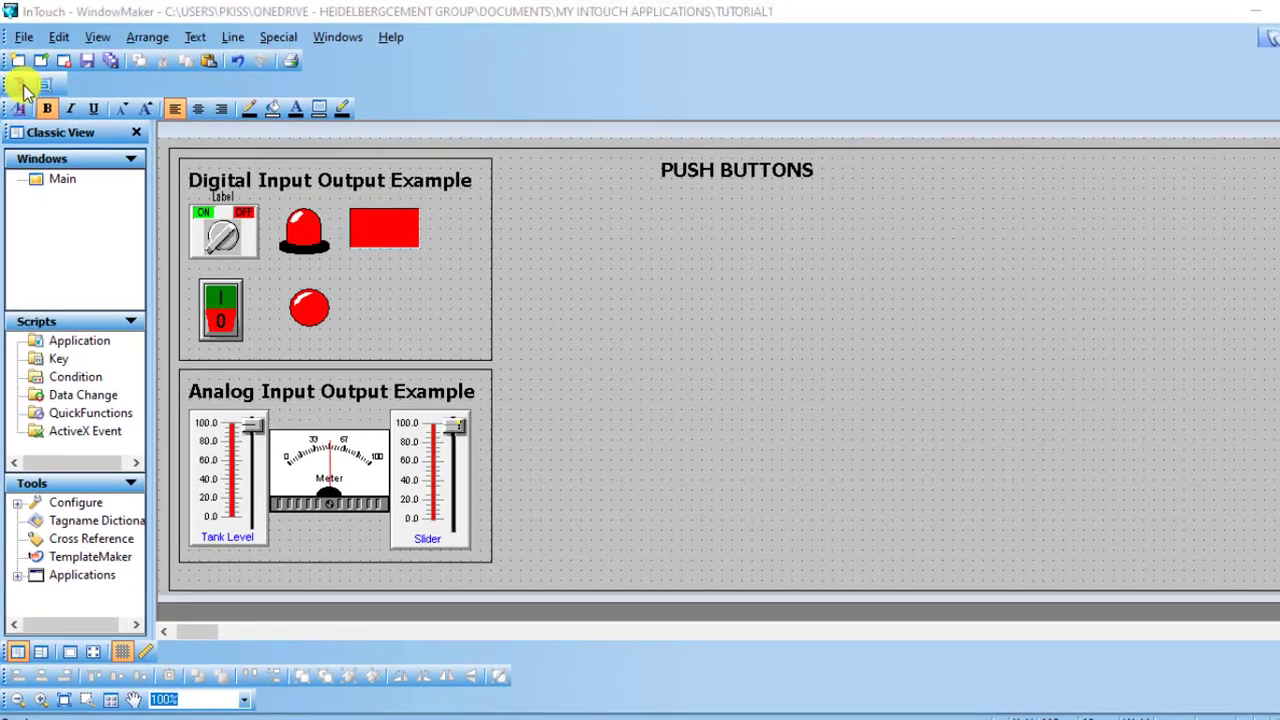
- Place a Momentary Button wizard below the PUSH BUTTONS title and enlarge it to about 70 by 81 pixels
click(22, 87)
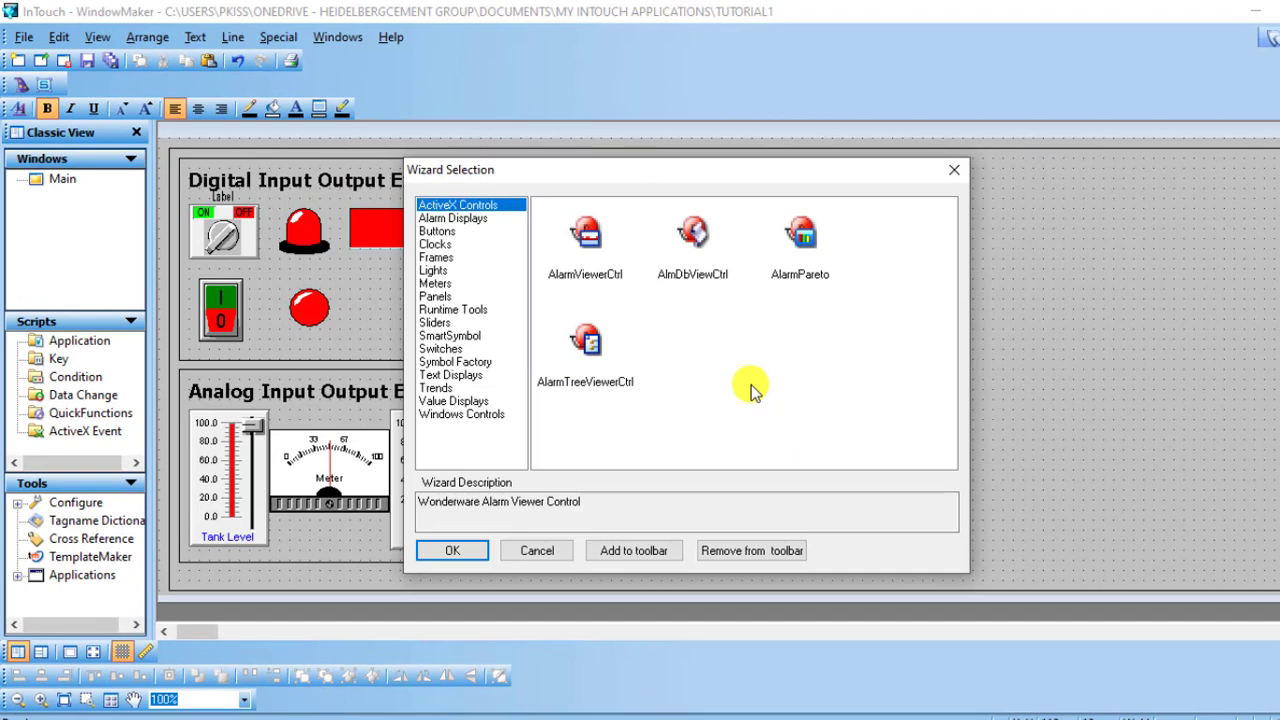
click(438, 233)
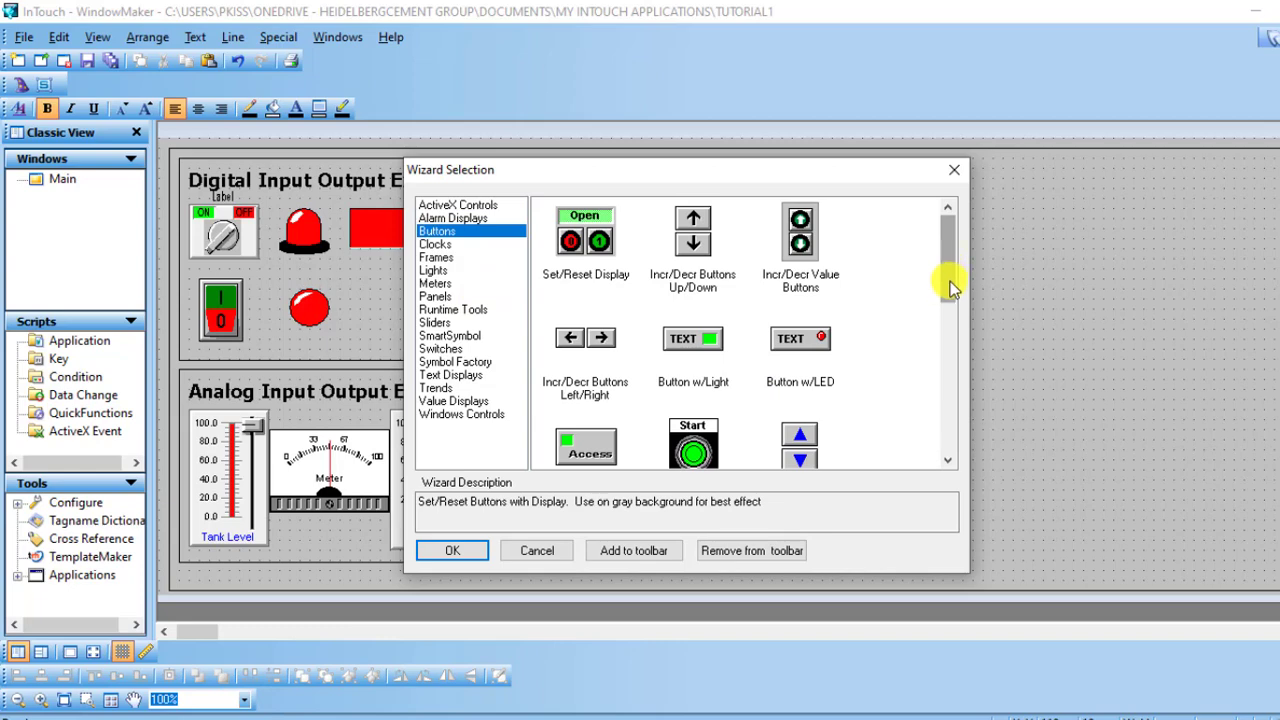
drag(949, 281, 949, 324)
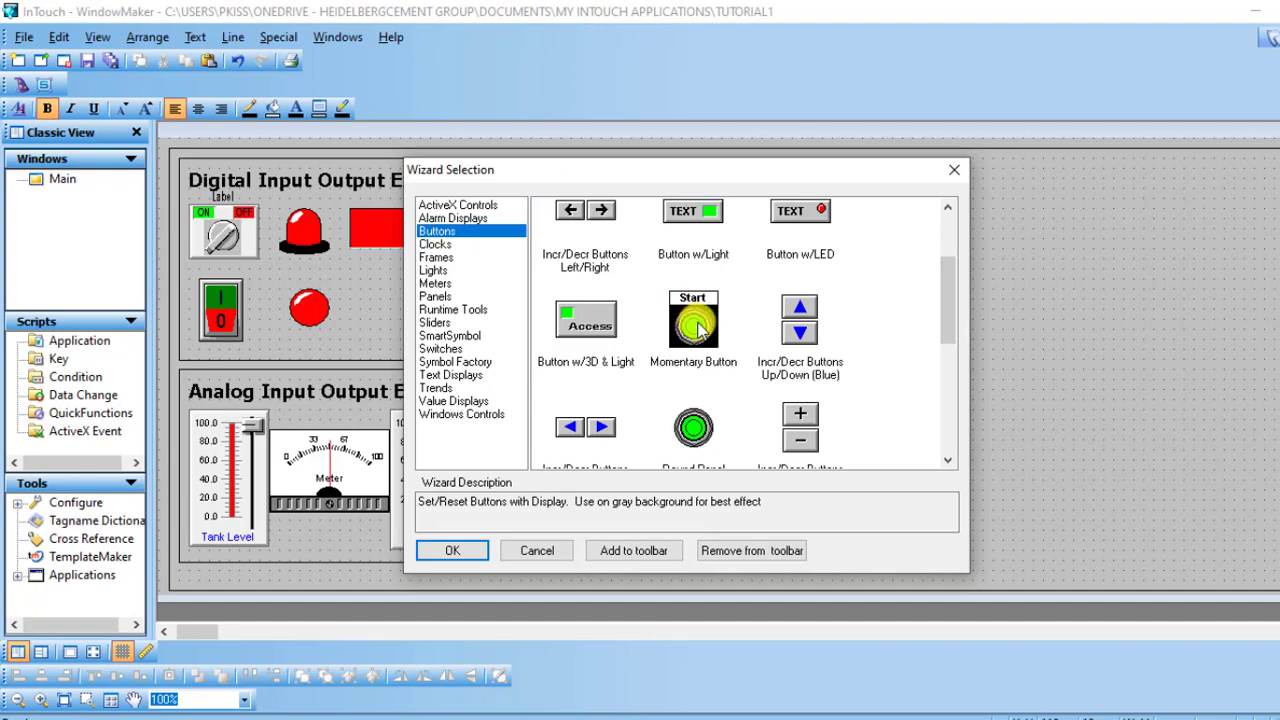
click(697, 325)
click(461, 555)
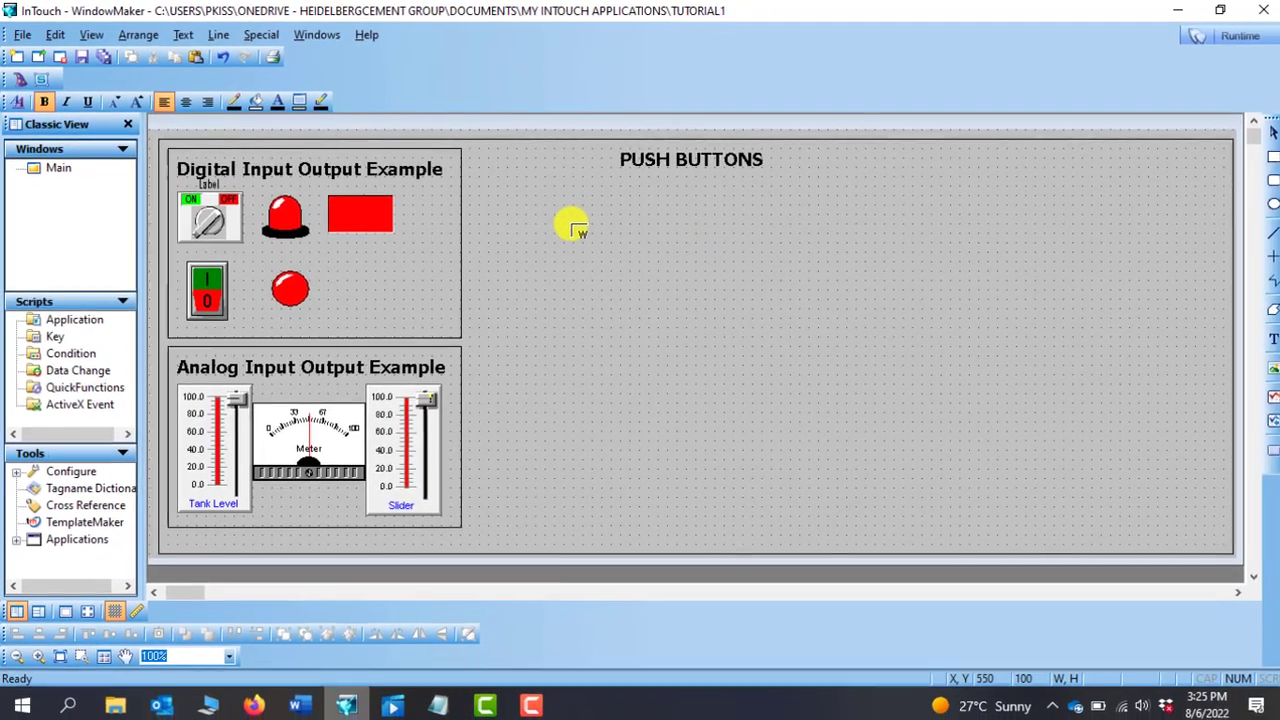
click(569, 224)
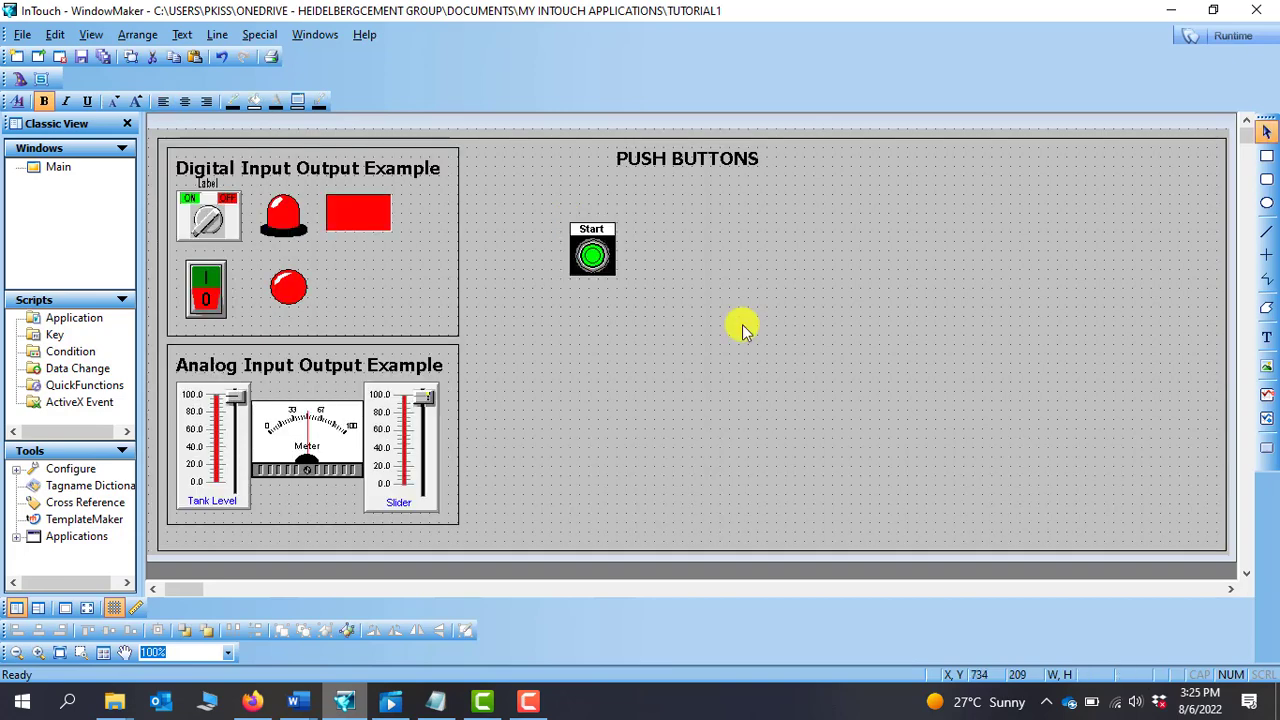
drag(620, 278, 641, 305)
click(773, 262)
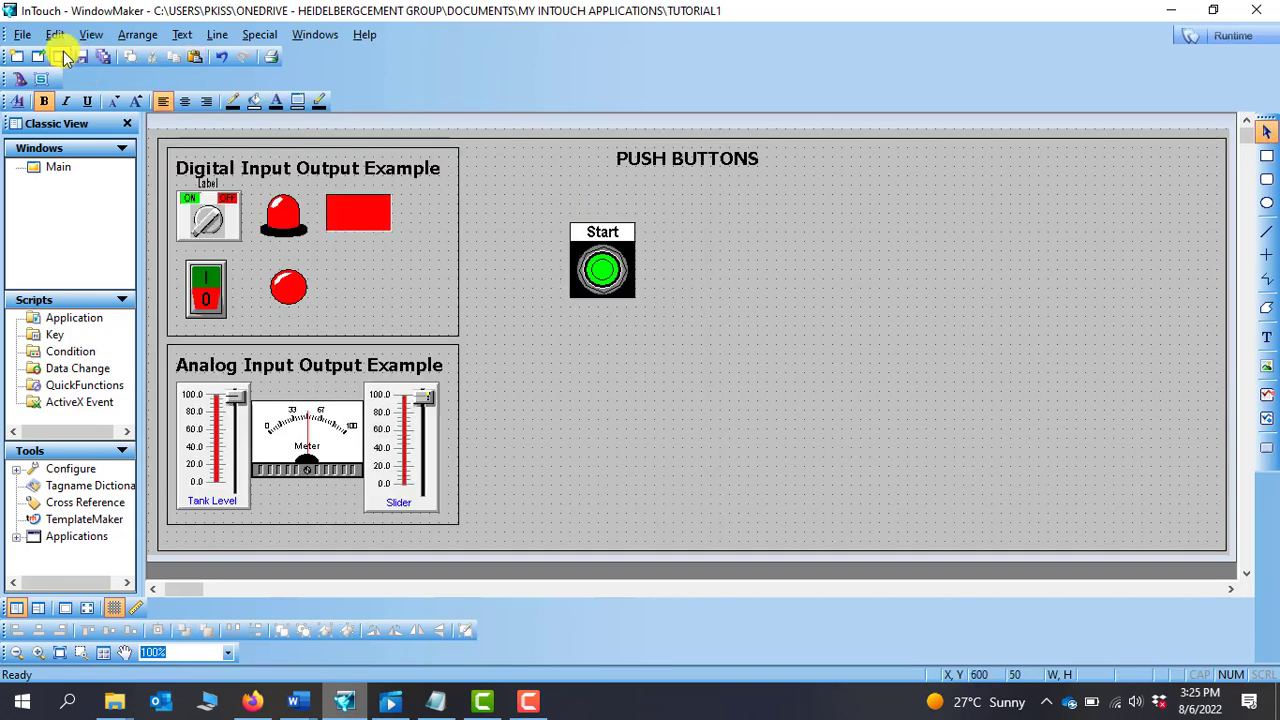
- Place a Round Siren light wizard to the right of the Start button, level with its upper edge
click(18, 78)
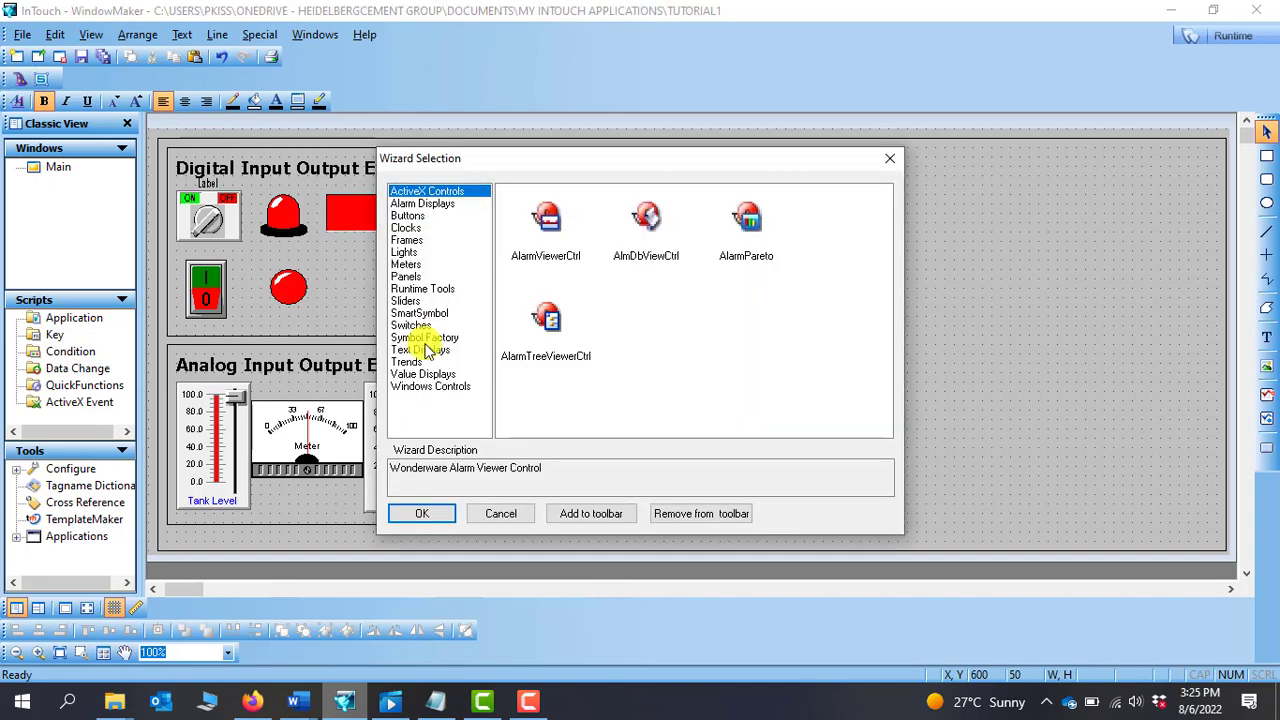
click(404, 253)
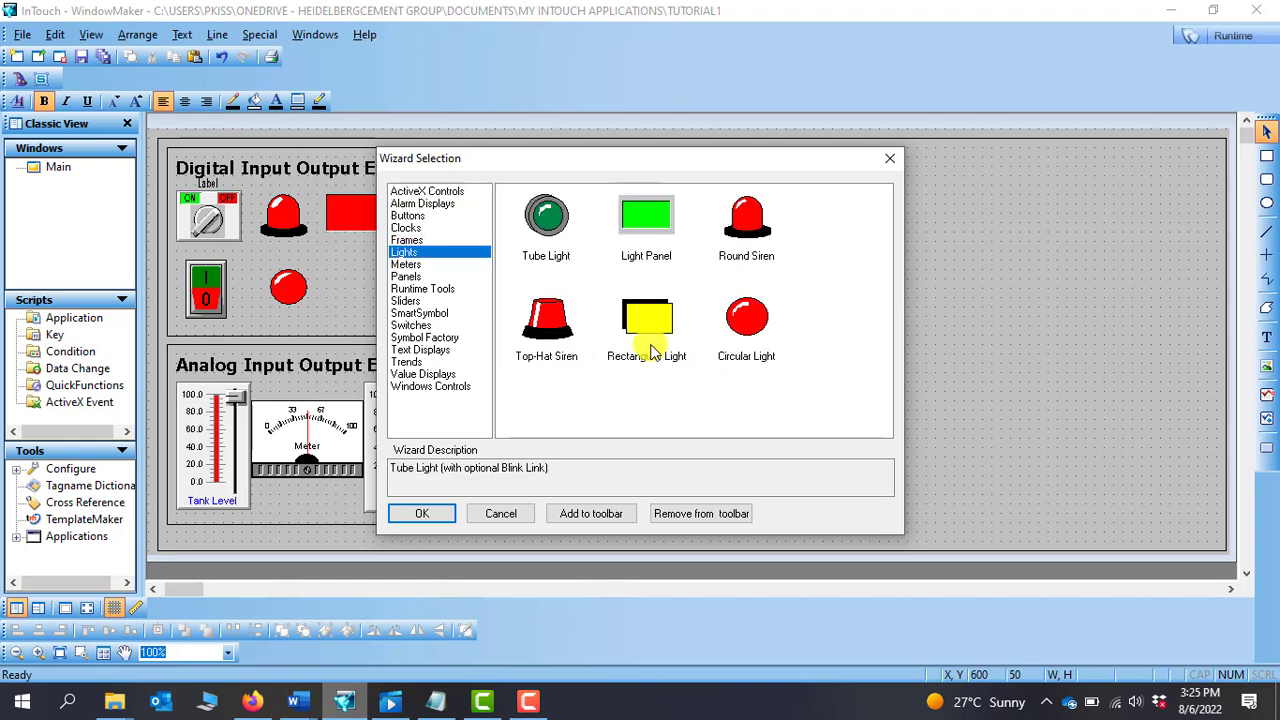
click(752, 222)
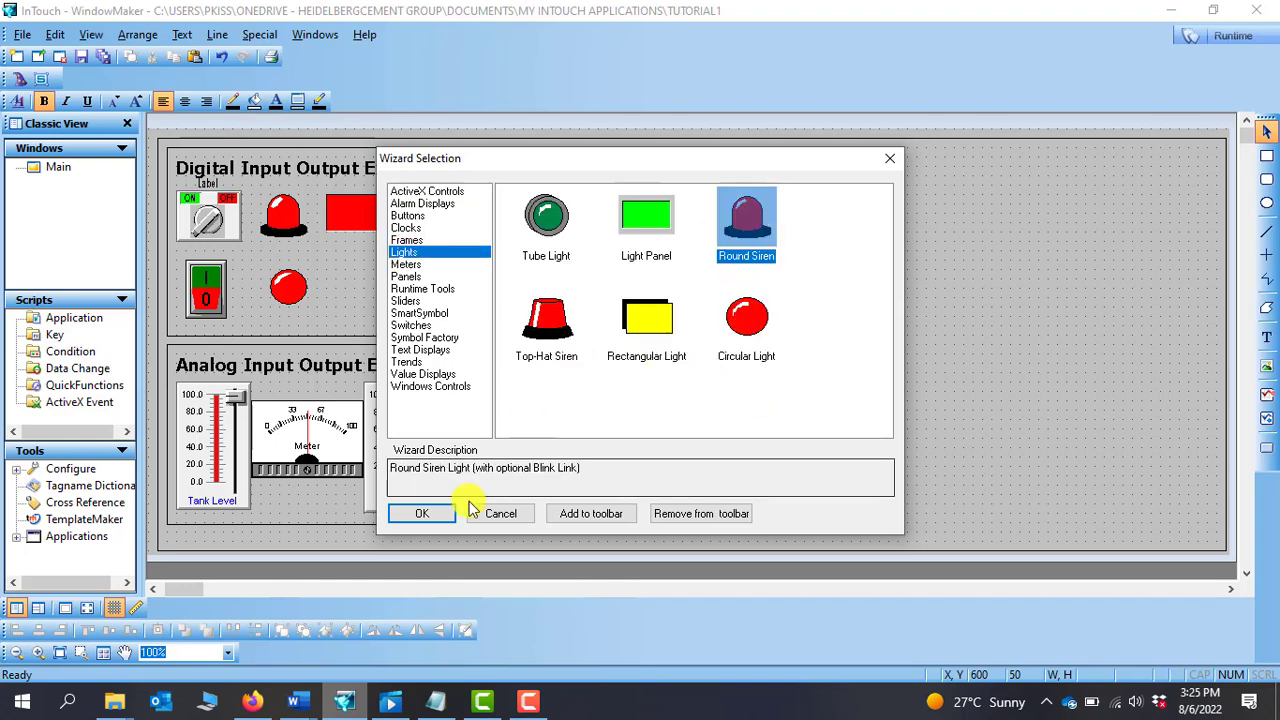
click(422, 514)
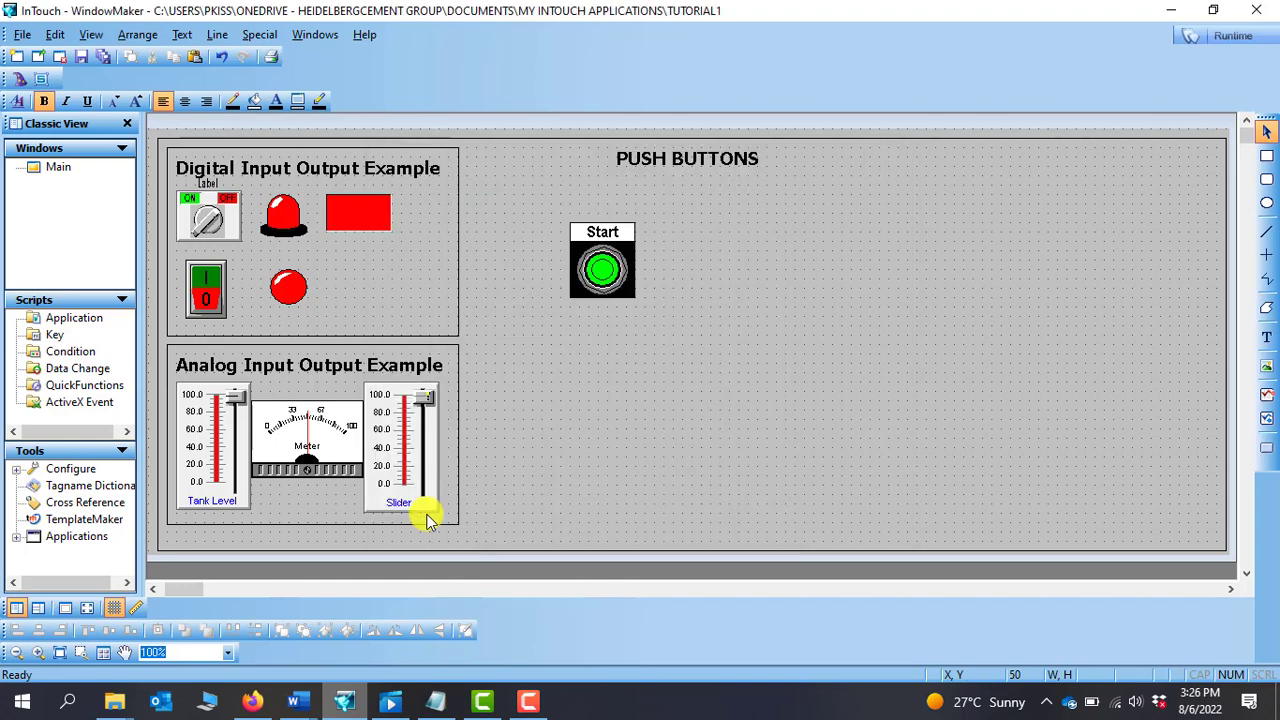
click(748, 213)
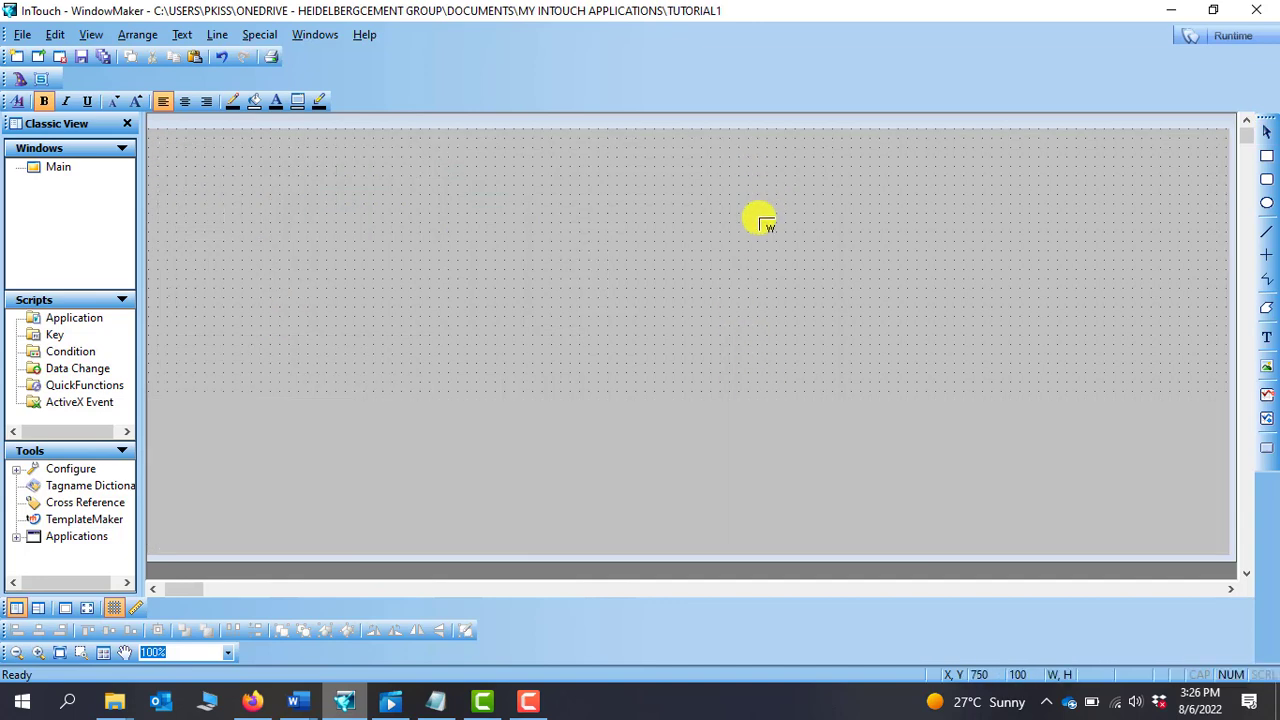
click(677, 391)
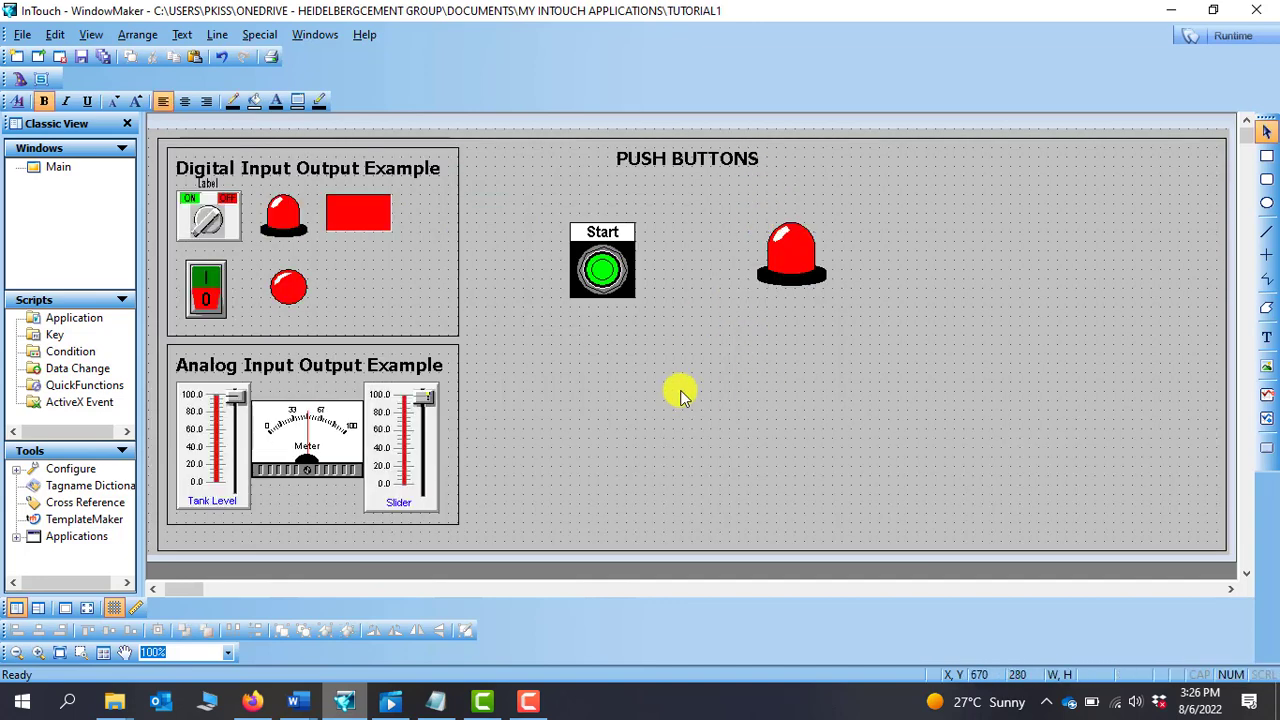
- Assign the tagname B1 to the Start pushbutton and save it as a new Memory Discrete tag
double_click(598, 278)
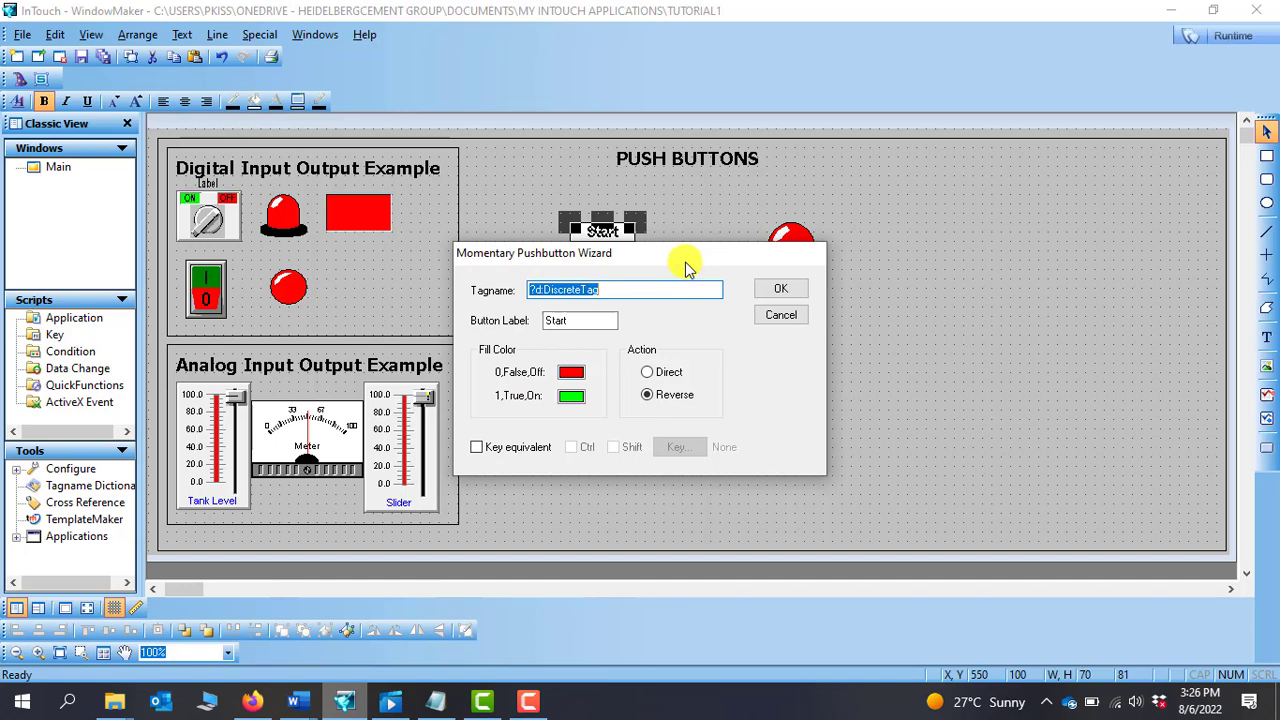
drag(614, 252, 706, 314)
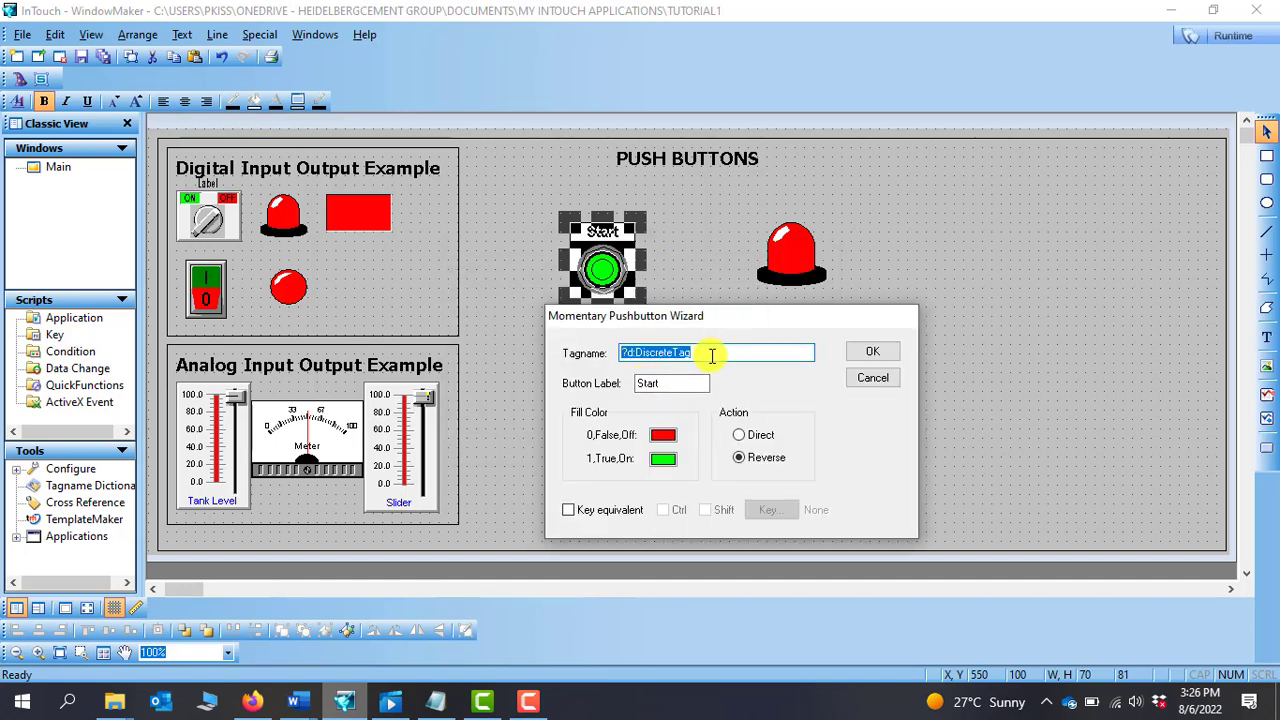
text(B1)
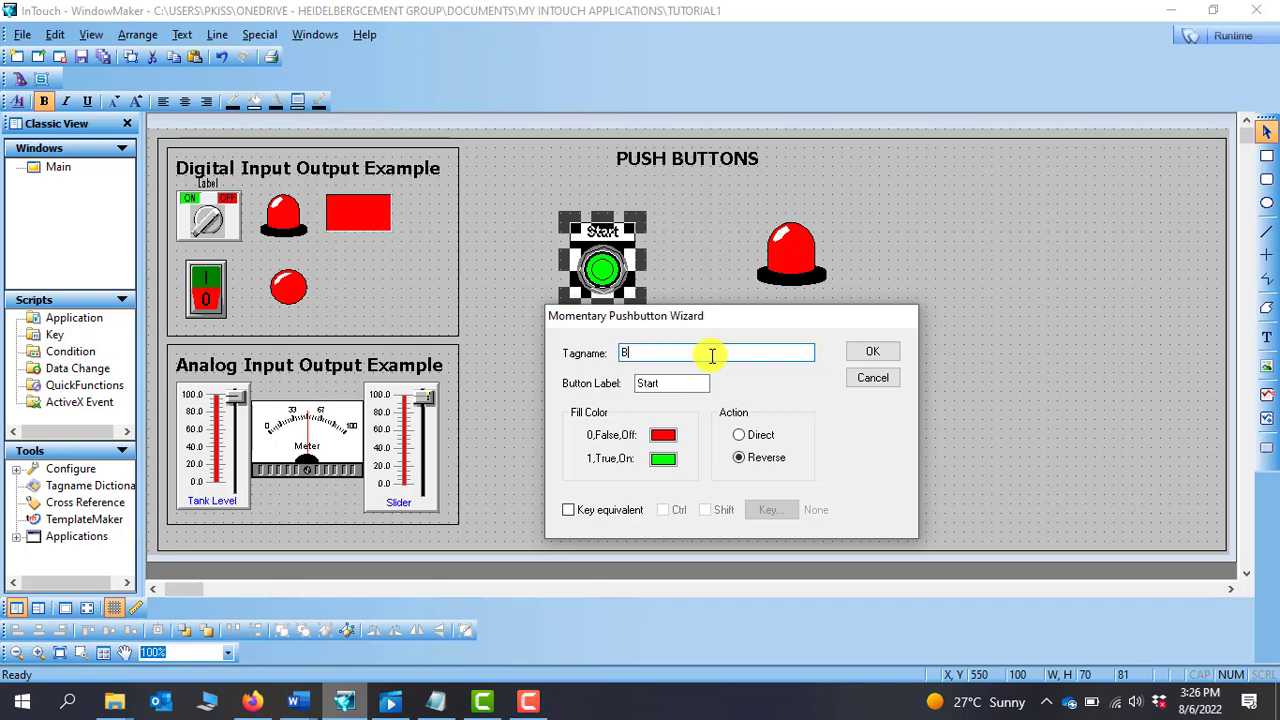
click(870, 353)
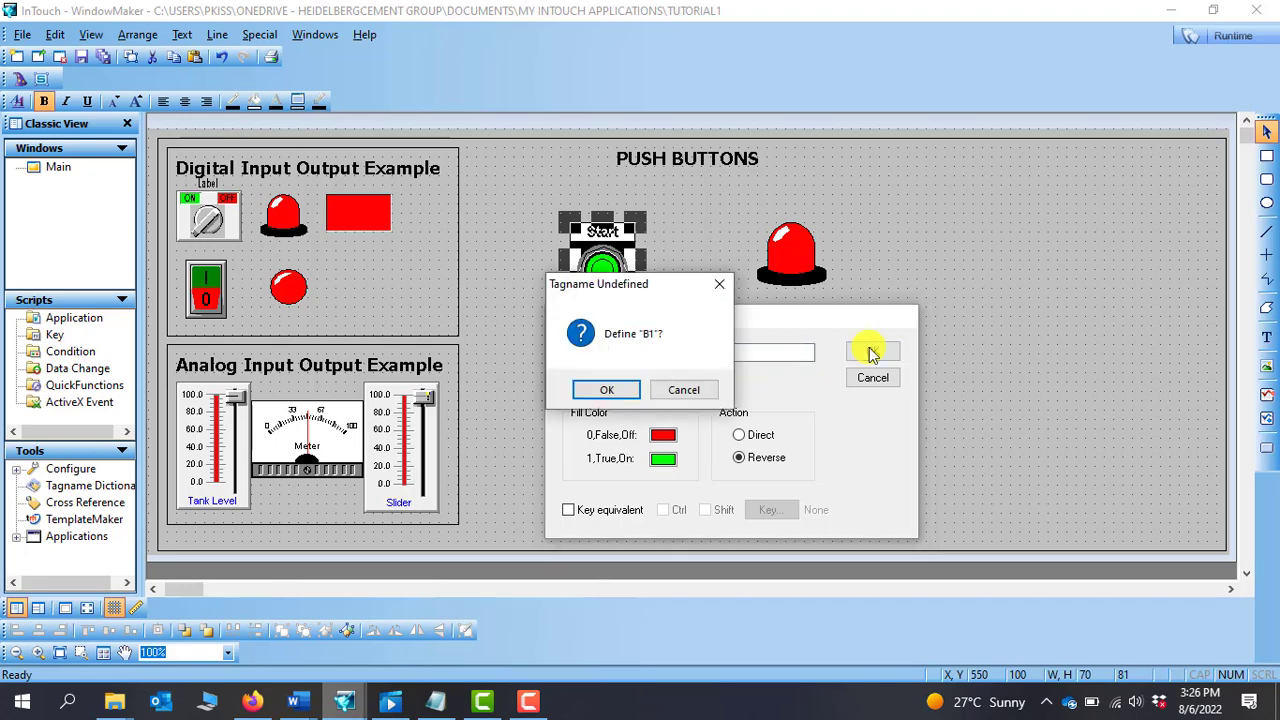
click(609, 390)
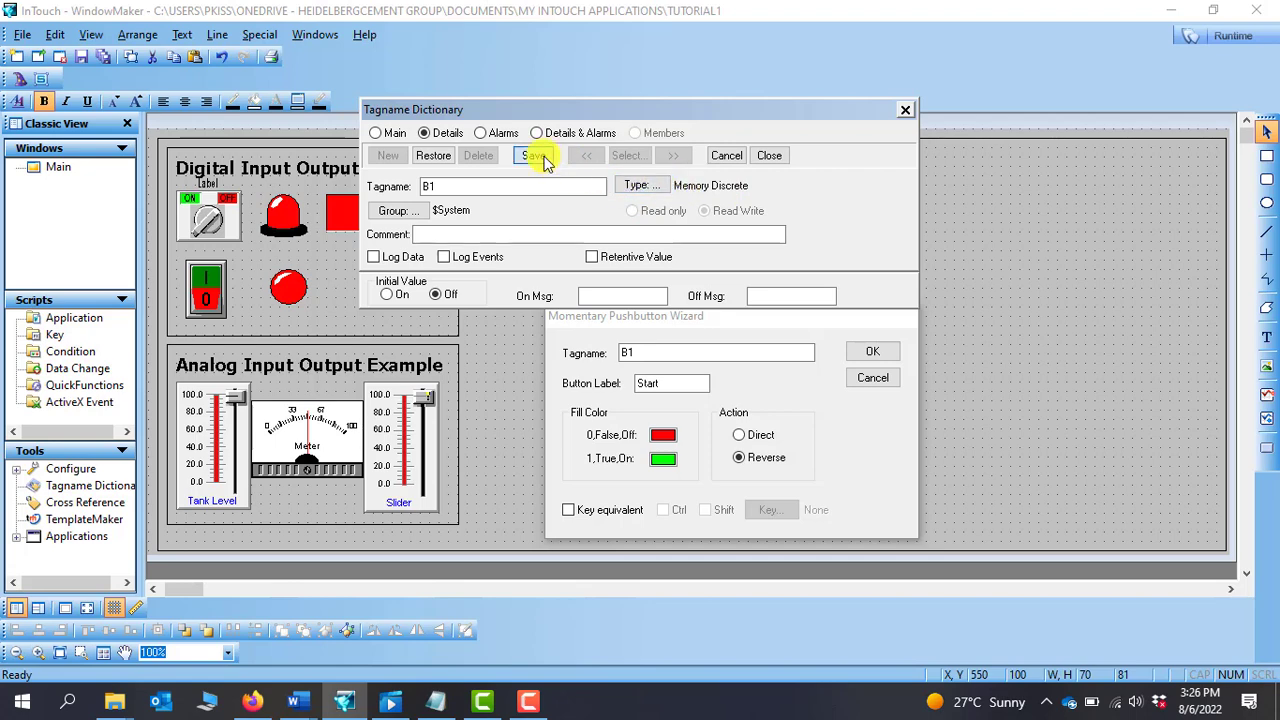
click(535, 156)
click(905, 109)
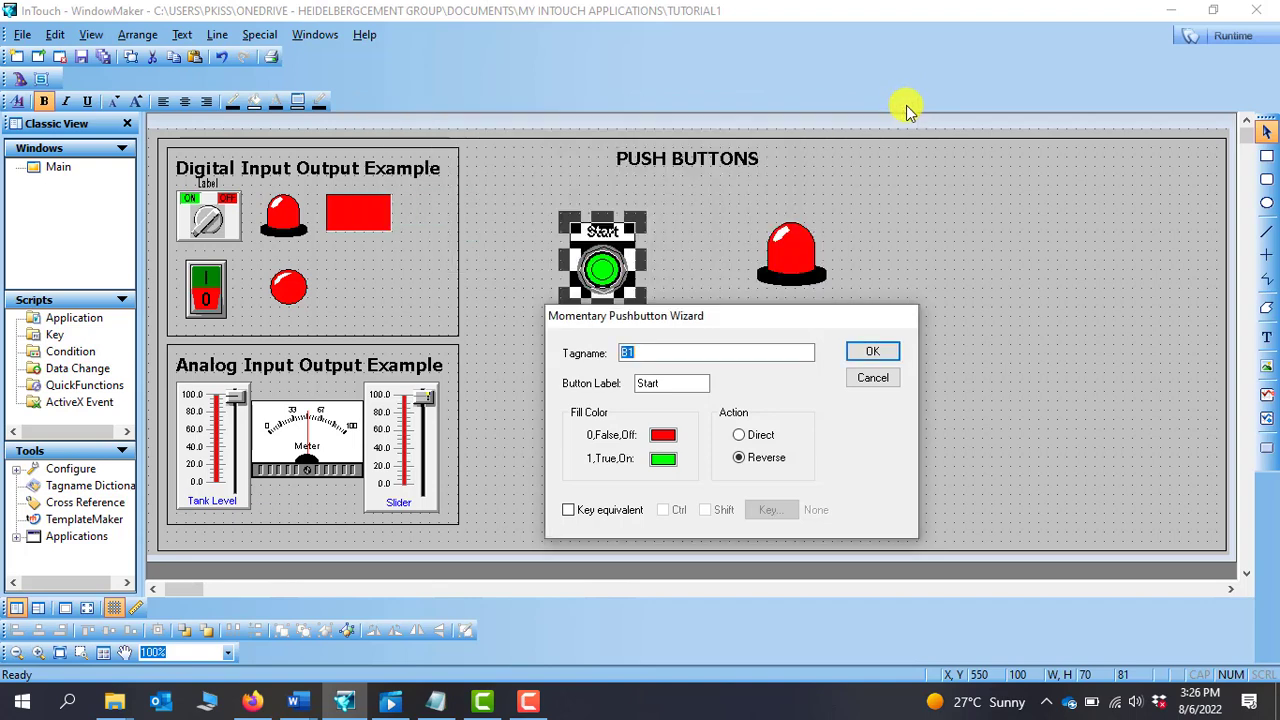
click(877, 352)
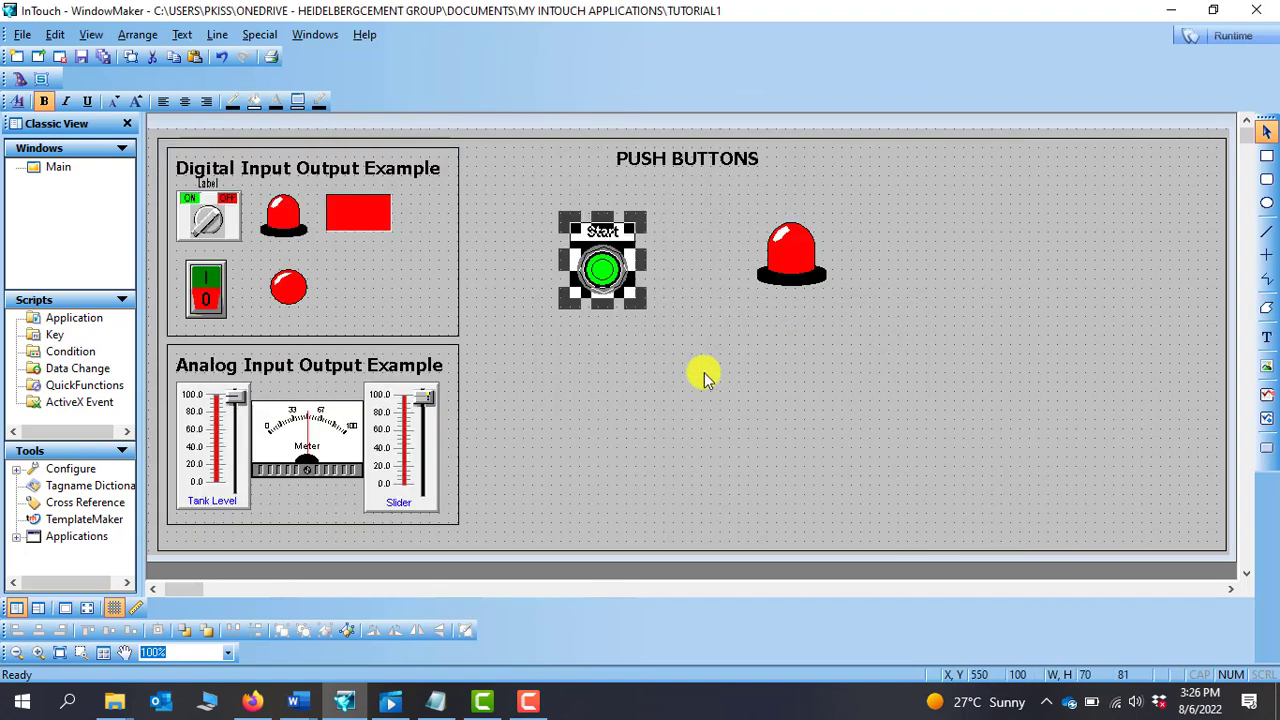
- Set the expression of the siren light beside the Start button to B1
double_click(787, 262)
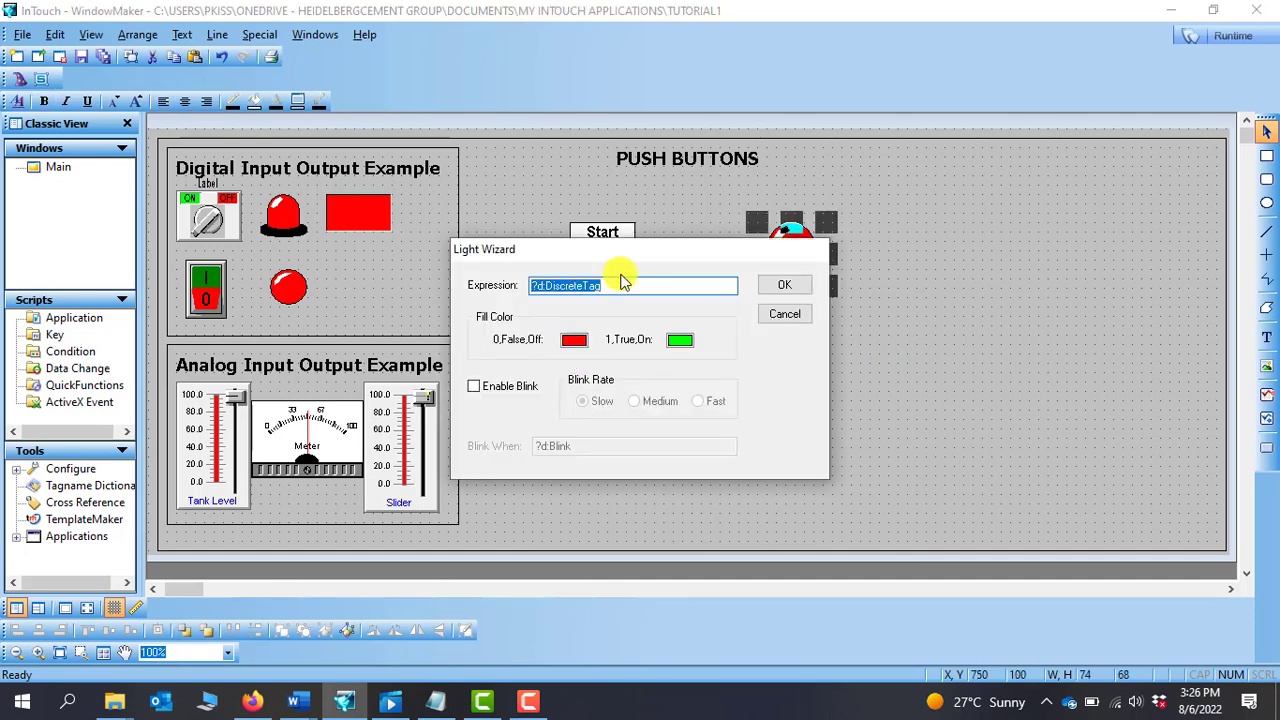
text(B1)
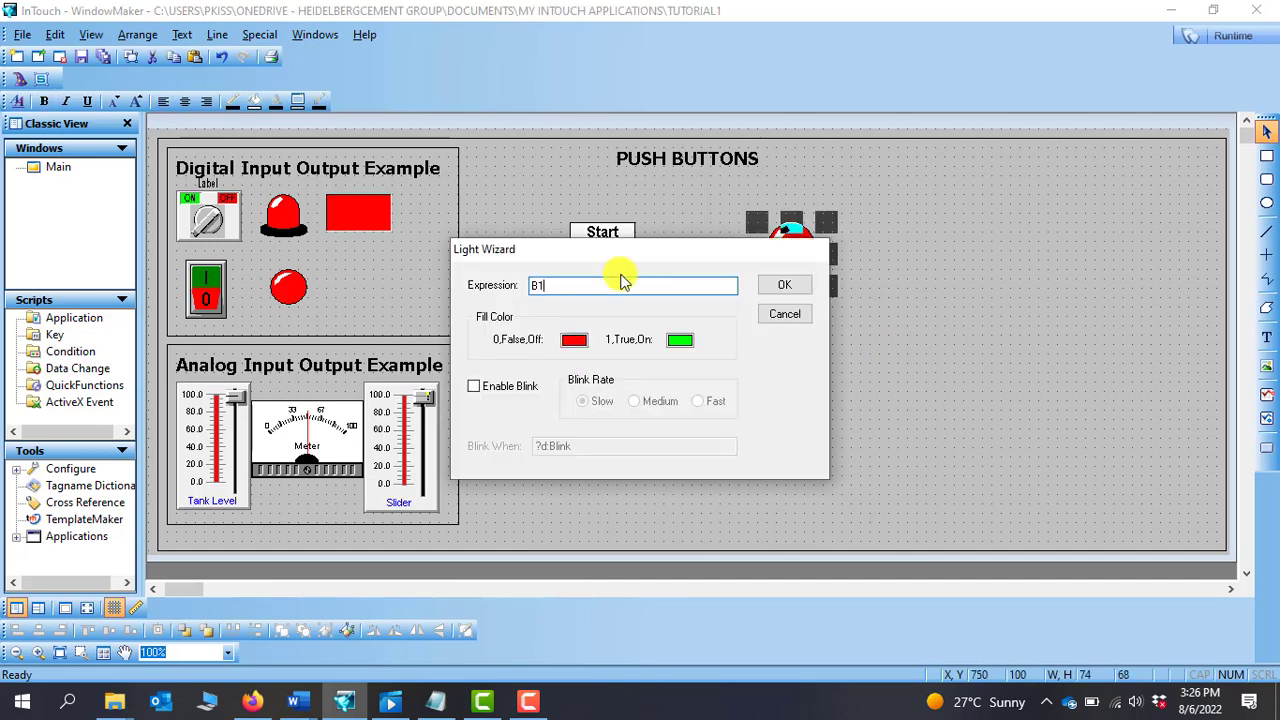
click(776, 287)
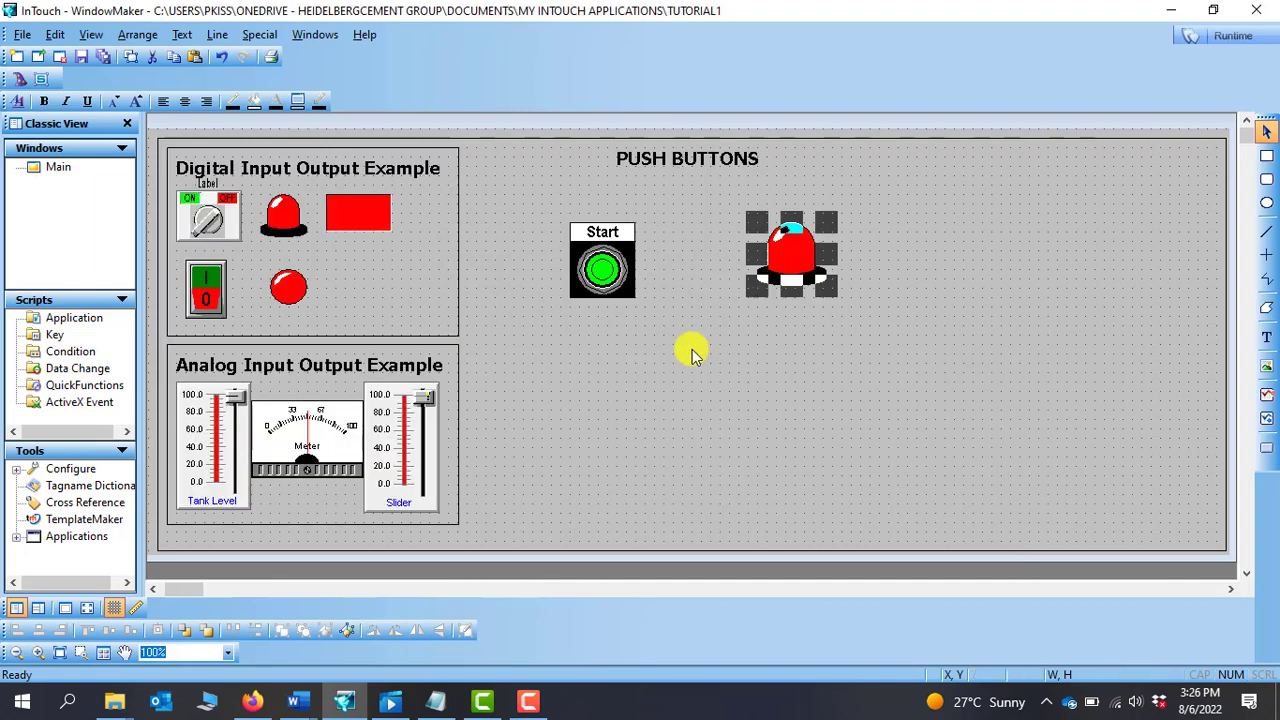
click(703, 405)
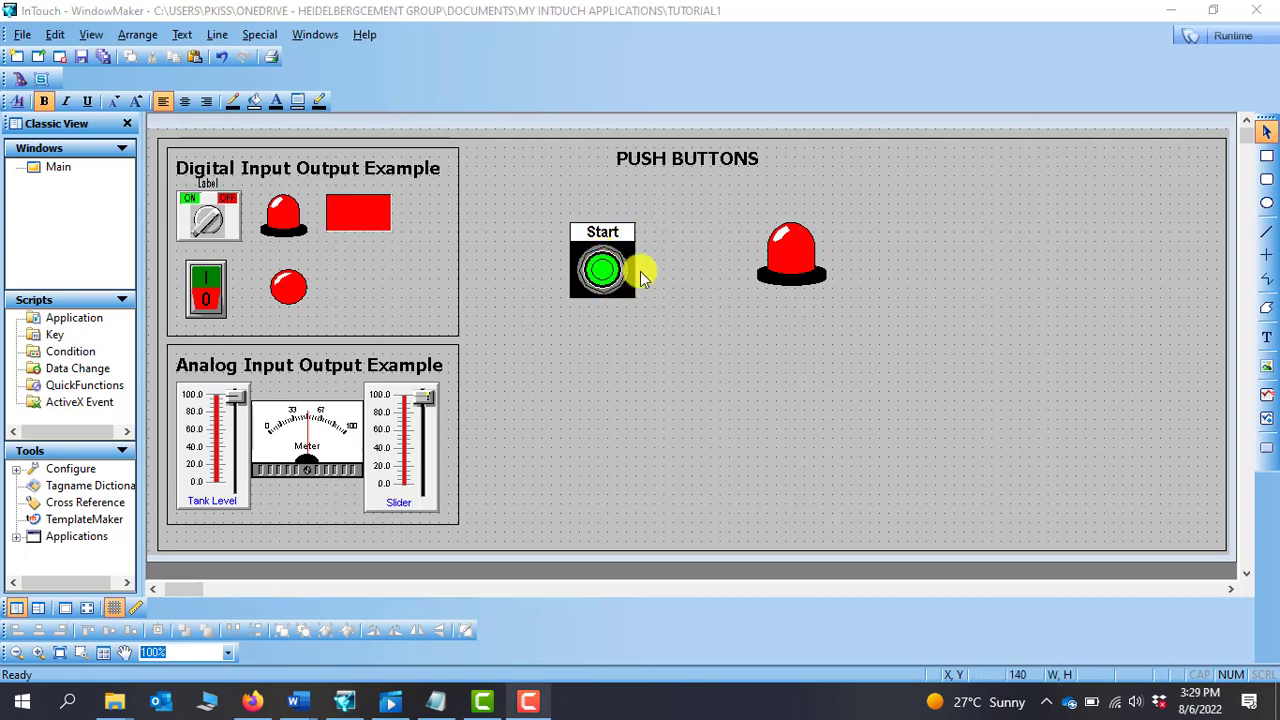
- Review the Start pushbutton's wizard settings, including its action type, and close them without changes
click(677, 403)
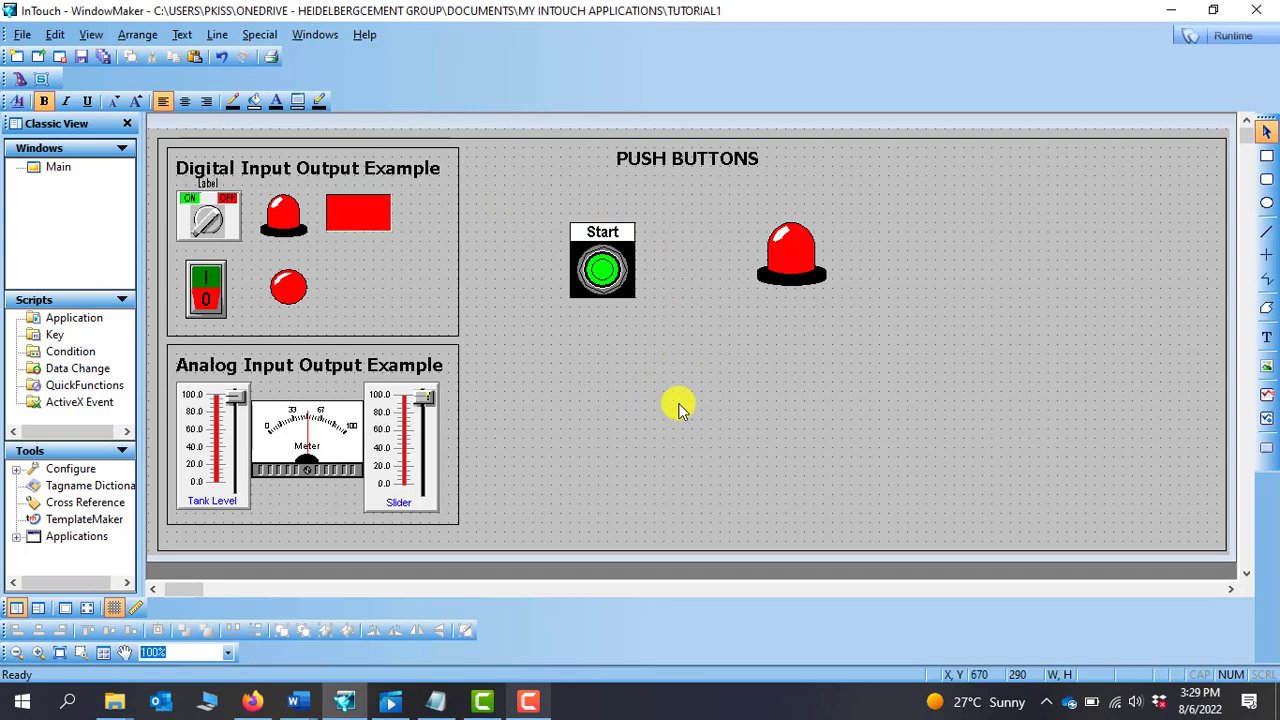
double_click(600, 266)
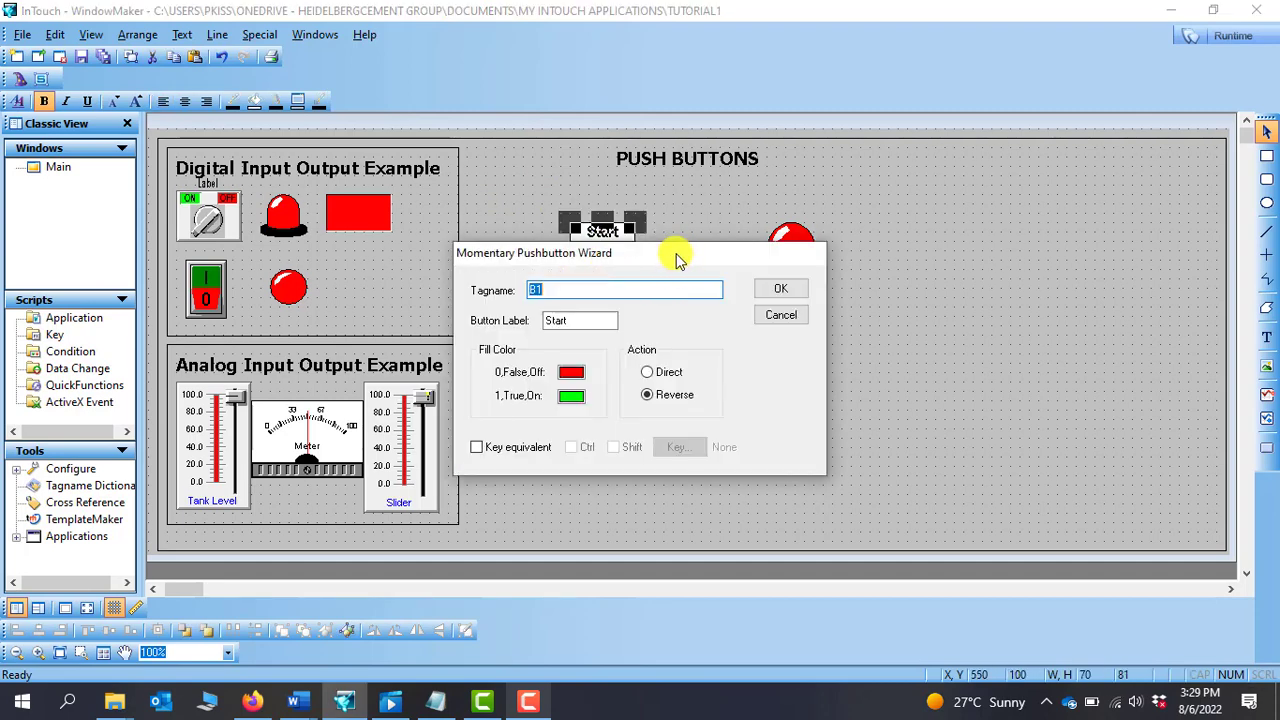
drag(675, 258, 670, 234)
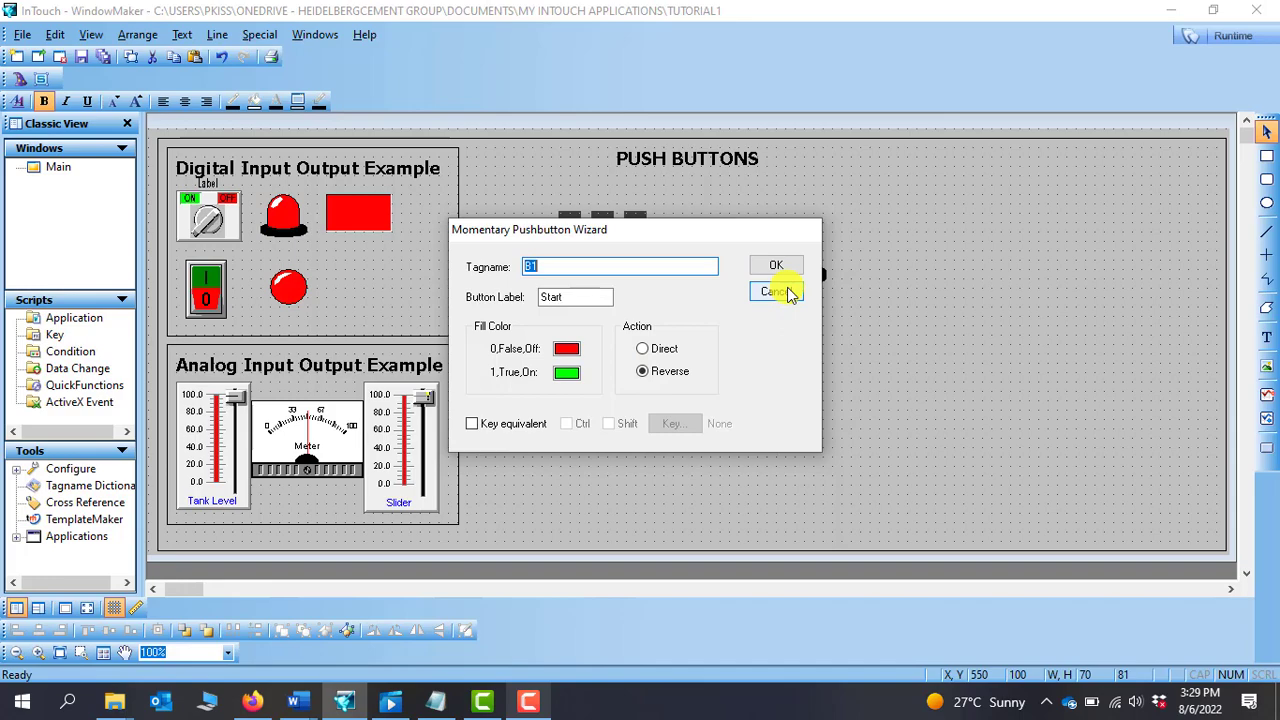
click(776, 292)
click(809, 309)
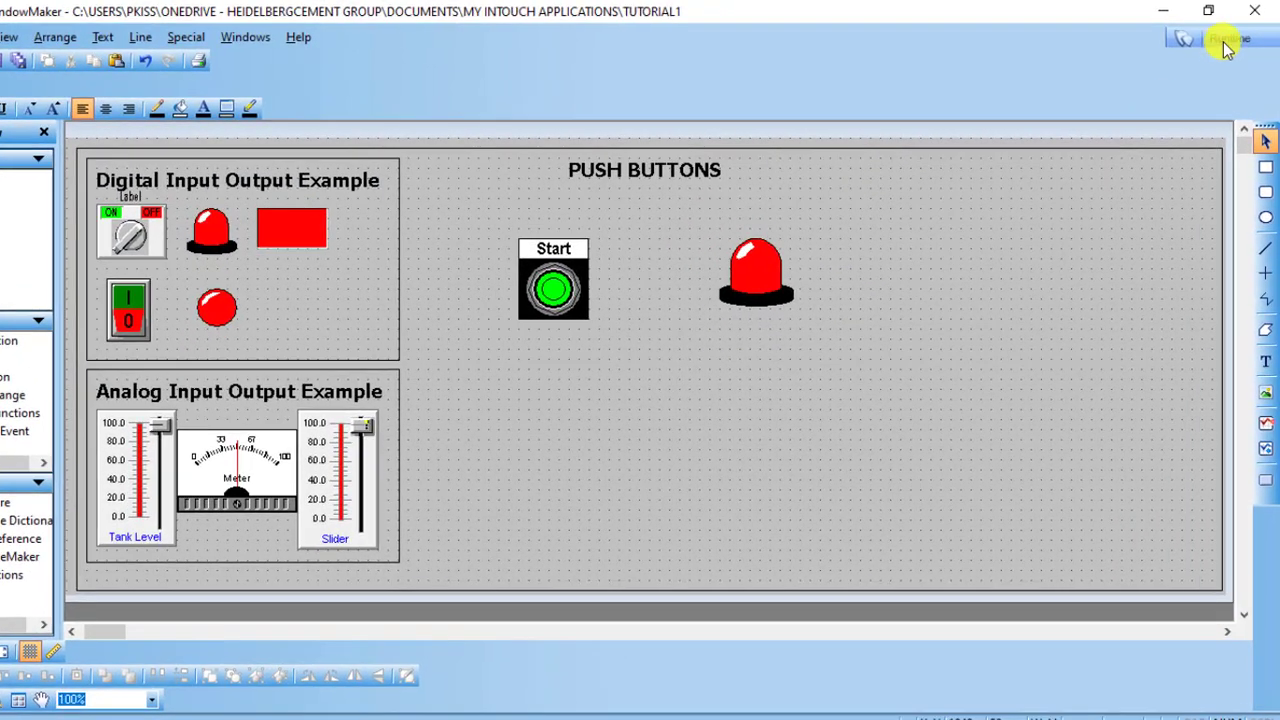
- Switch to the WindowViewer runtime and operate the Start button repeatedly to test how the siren light responds
click(1220, 42)
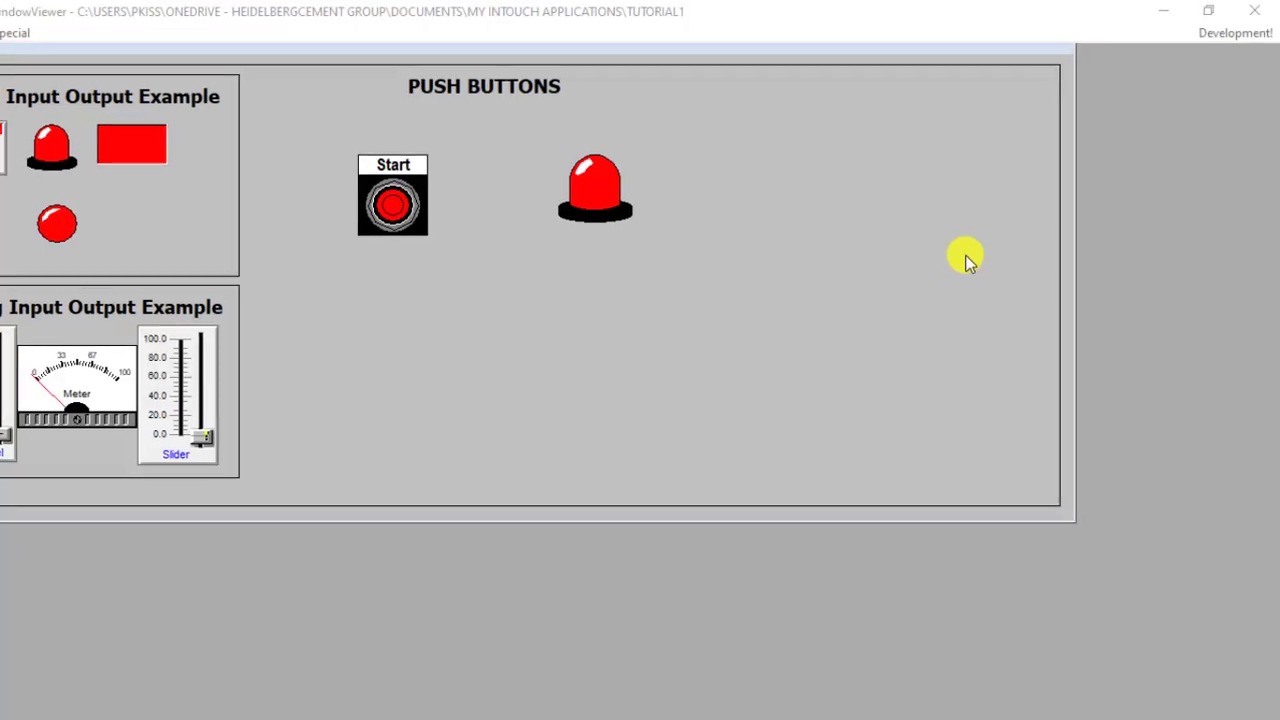
click(451, 195)
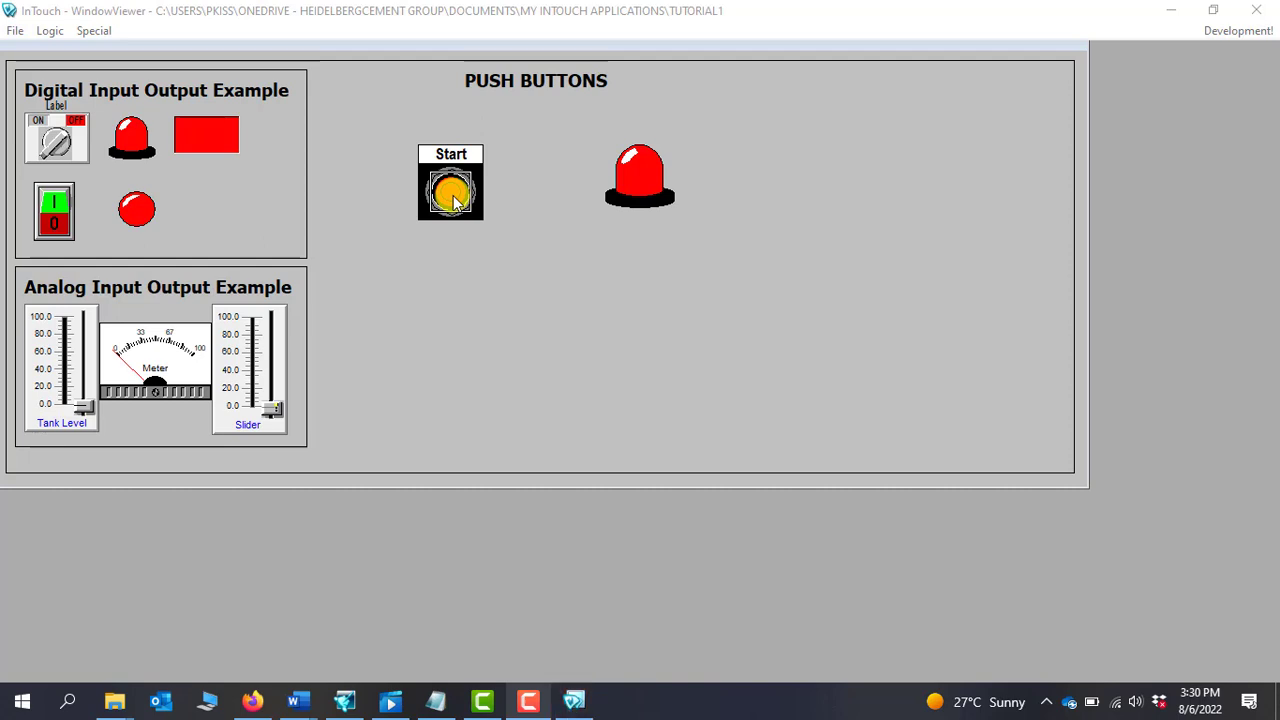
click(451, 195)
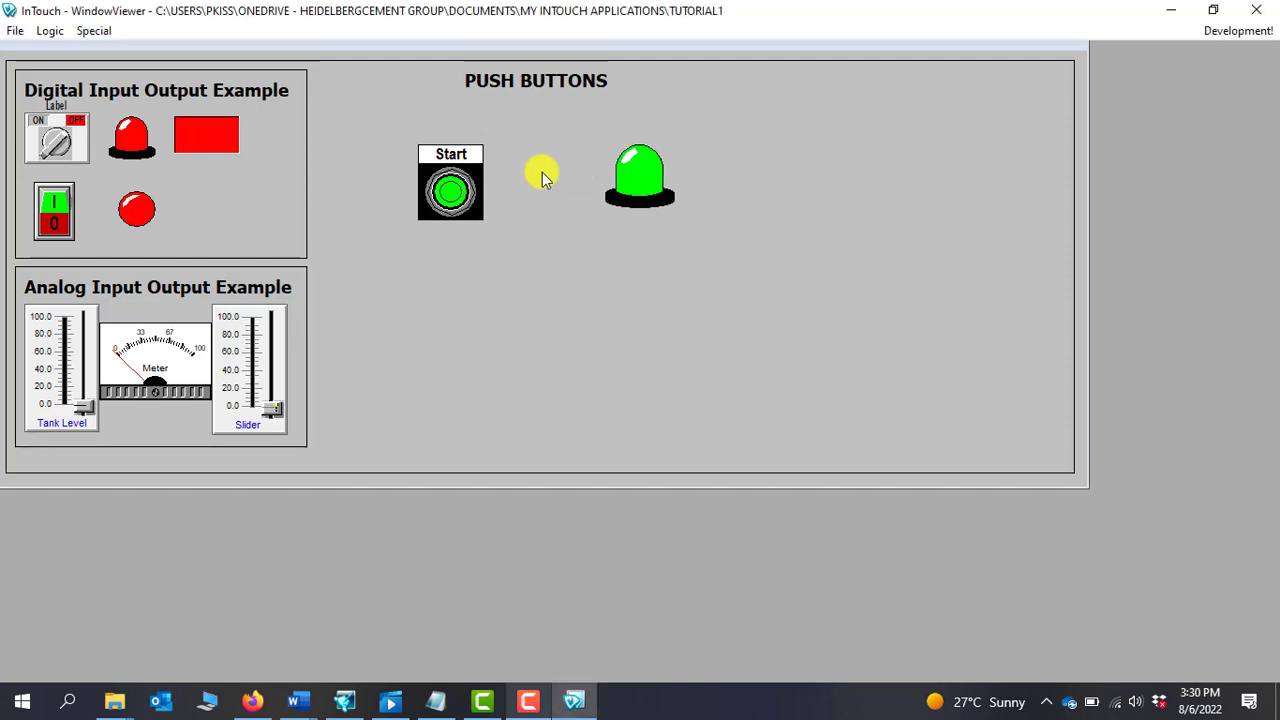
click(449, 195)
click(449, 195)
click(449, 195)
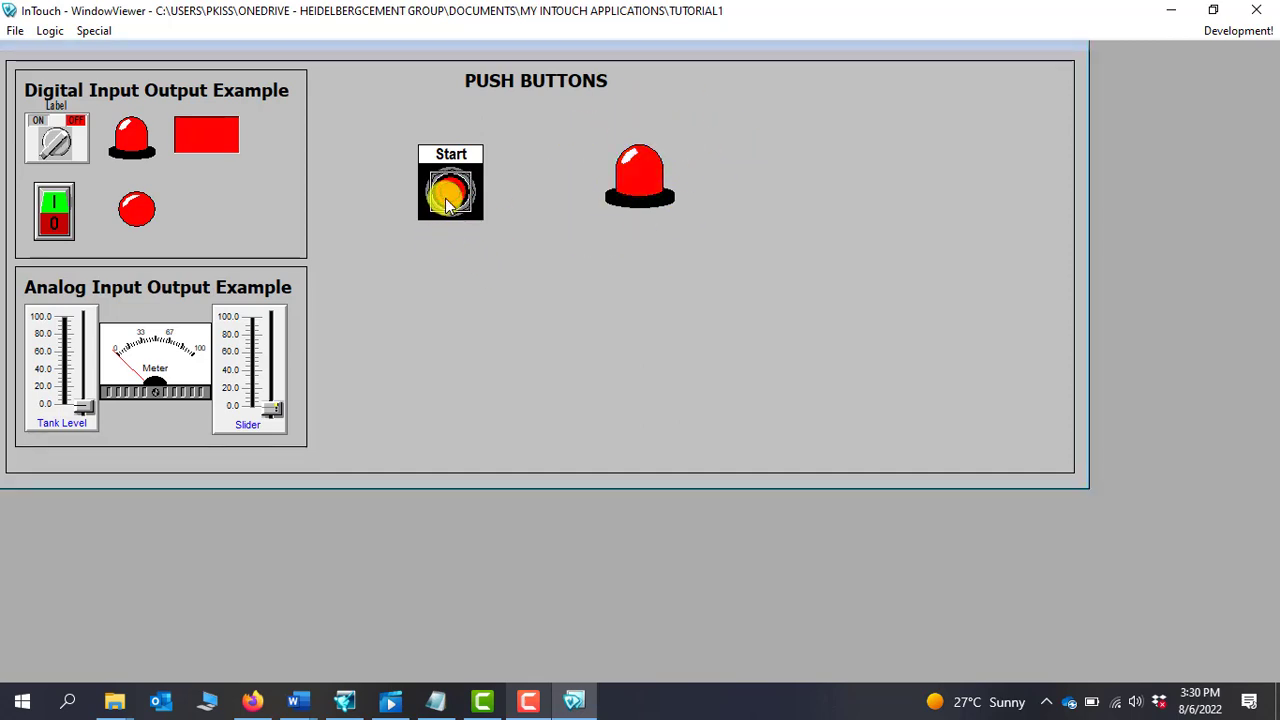
click(449, 197)
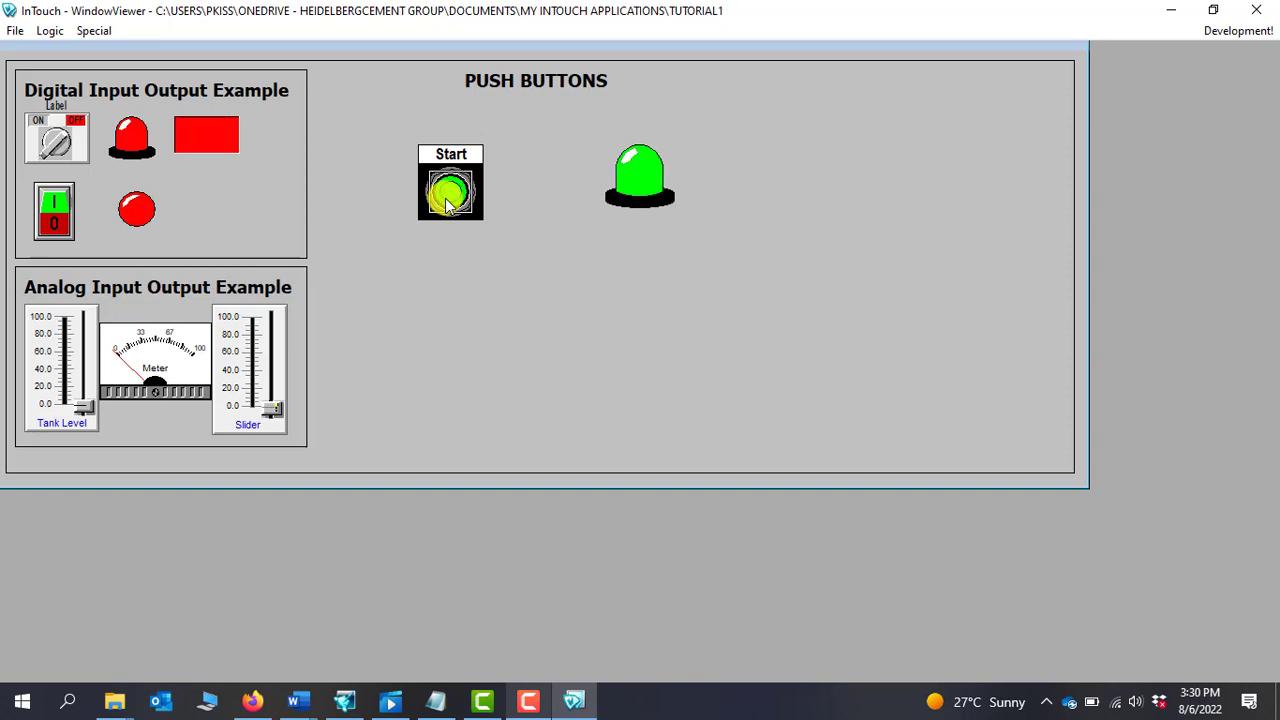
click(449, 197)
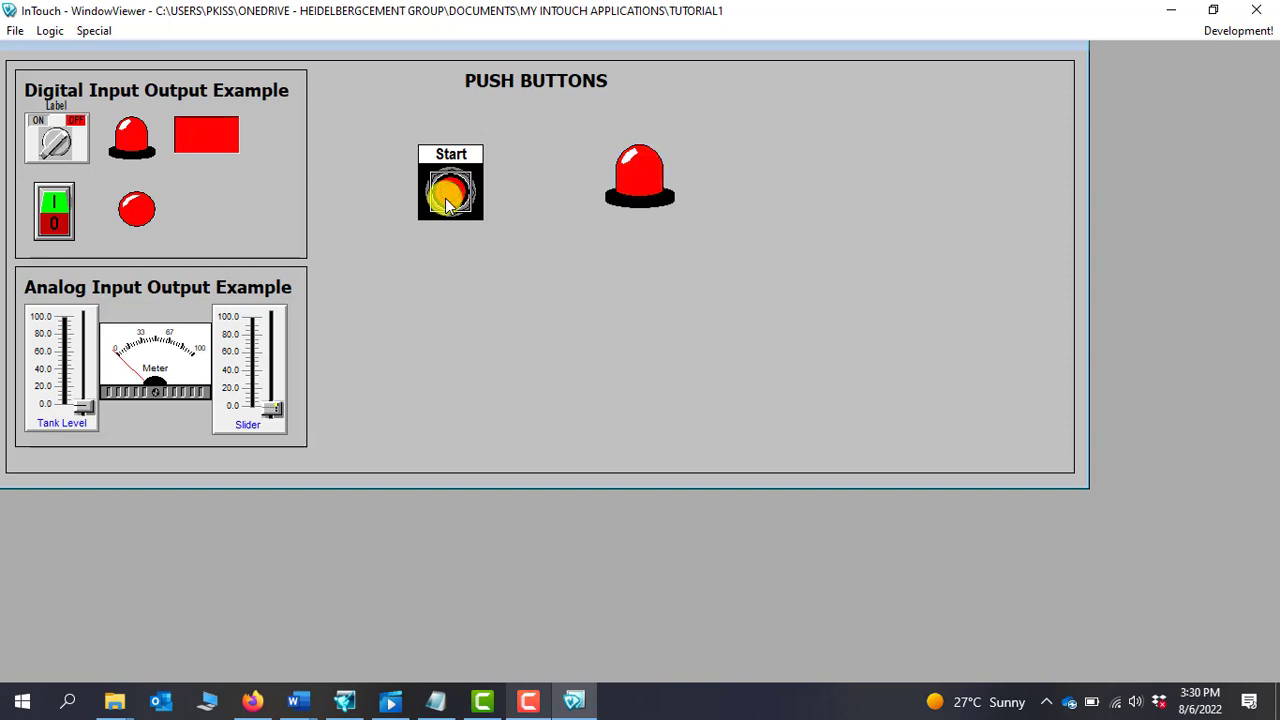
click(449, 197)
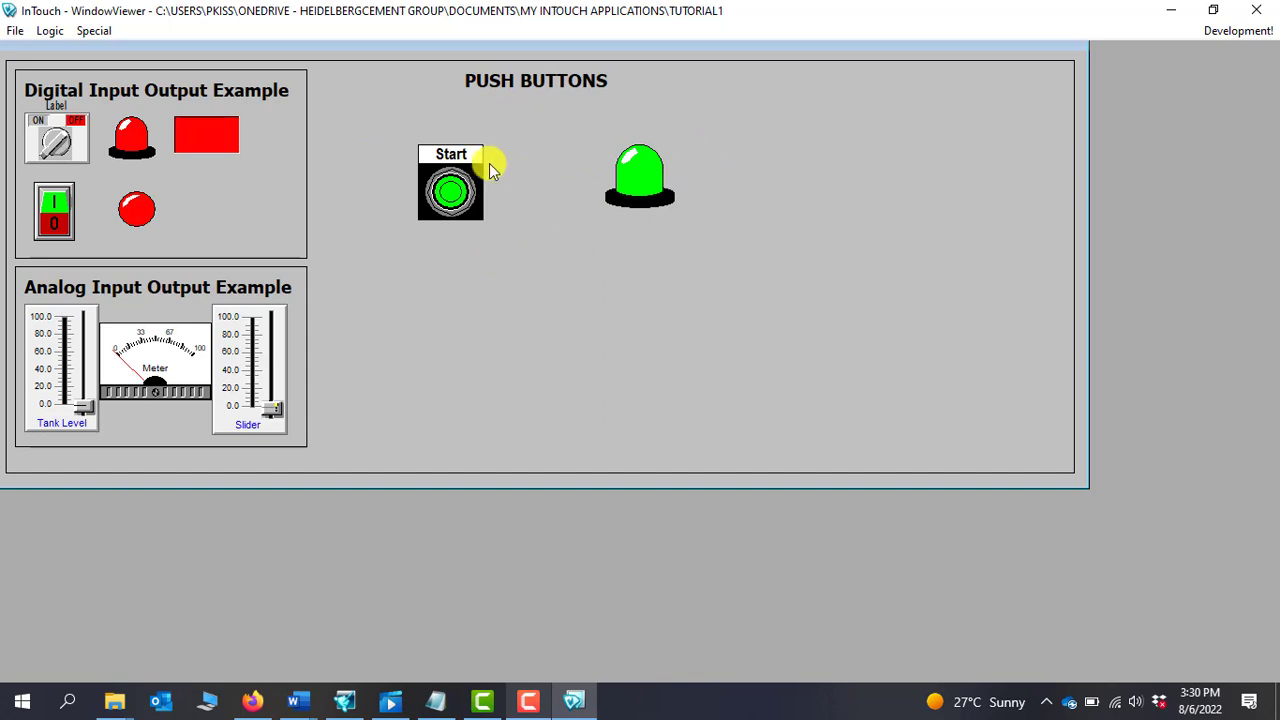
click(451, 196)
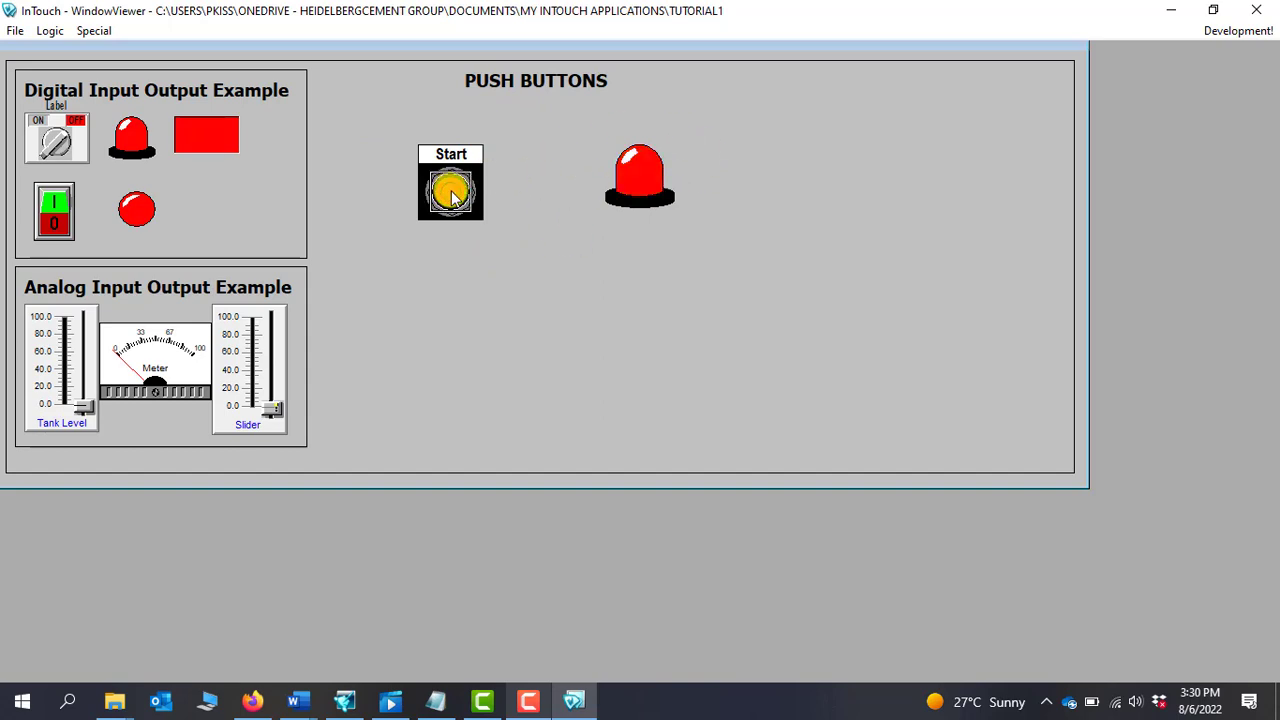
- Operate the Start button once more in the runtime and return to the WindowMaker development environment
click(453, 196)
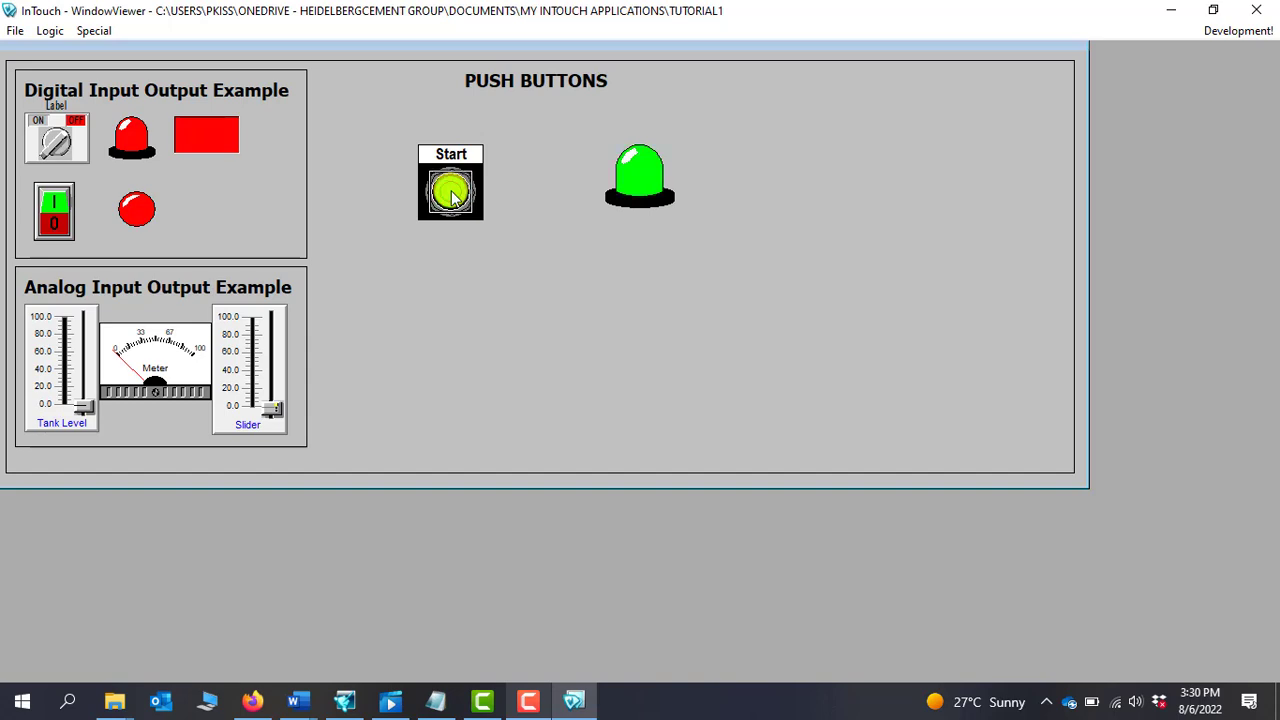
click(1238, 32)
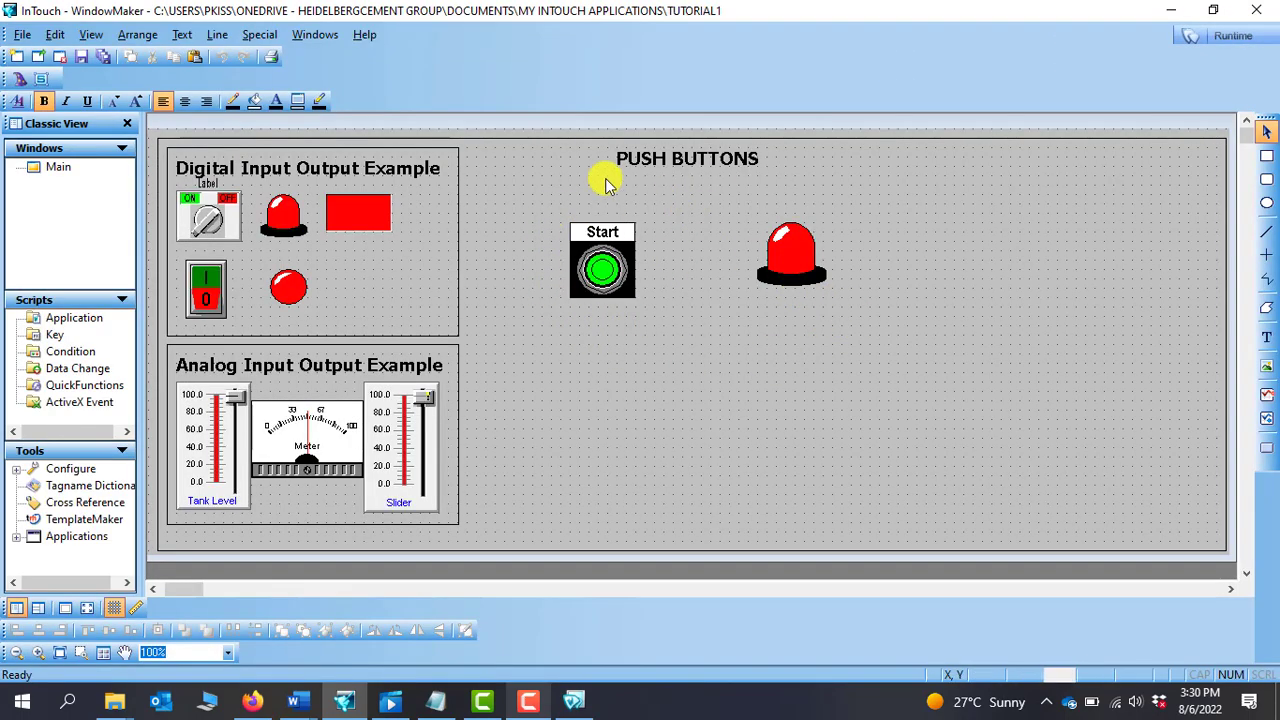
- Review the Start button's tagname and action in its Momentary Pushbutton Wizard and close it without changes
double_click(600, 265)
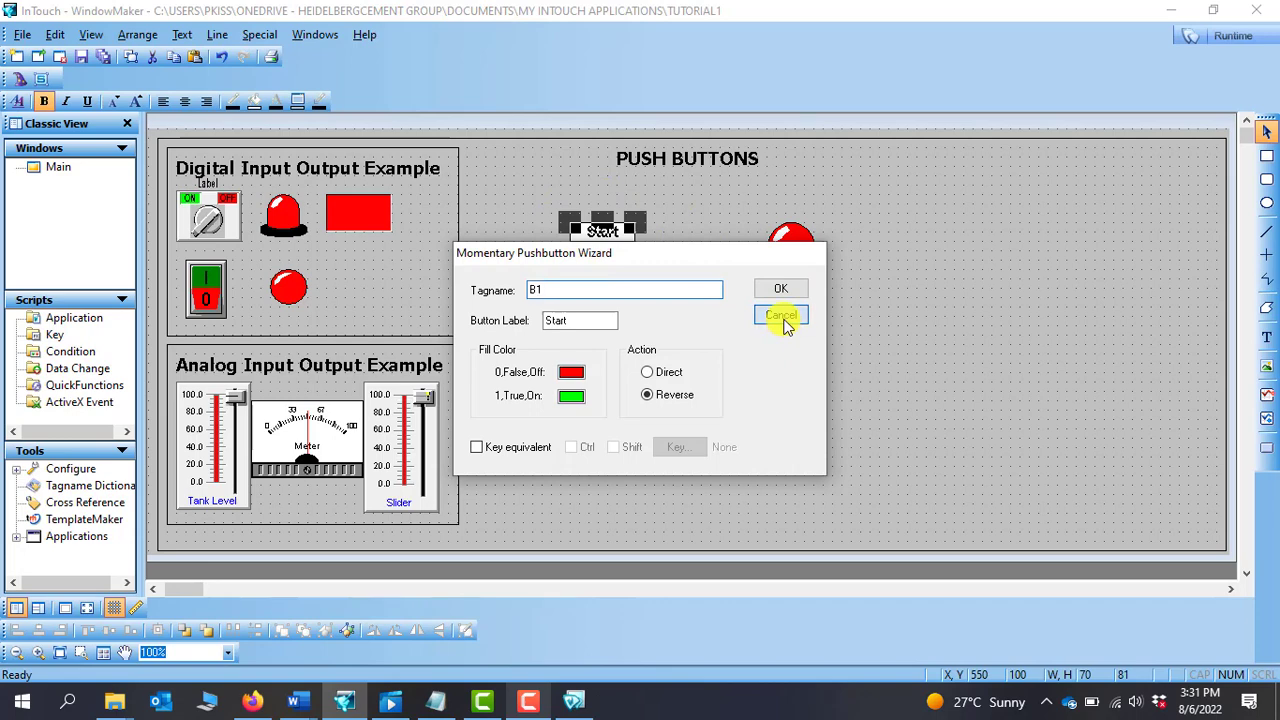
click(783, 320)
click(690, 365)
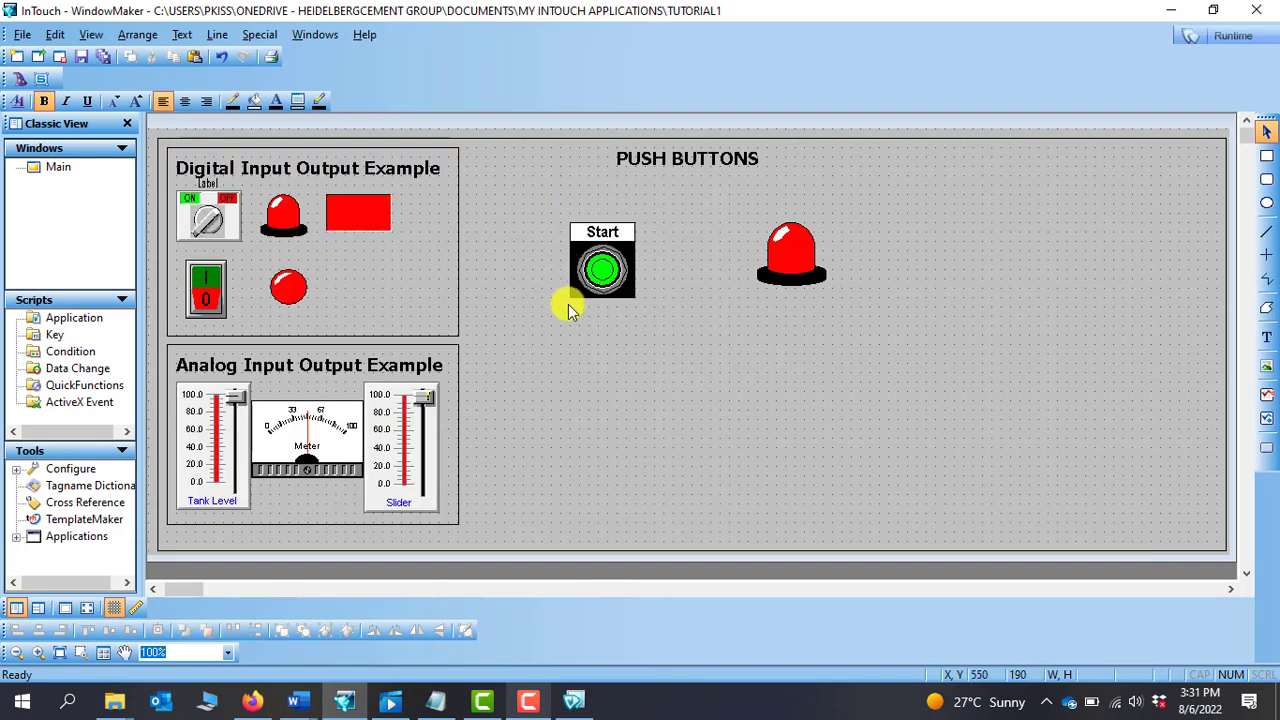
- Insert a Round Panel Pushbutton from the Buttons wizards and place it below the Start button
click(24, 86)
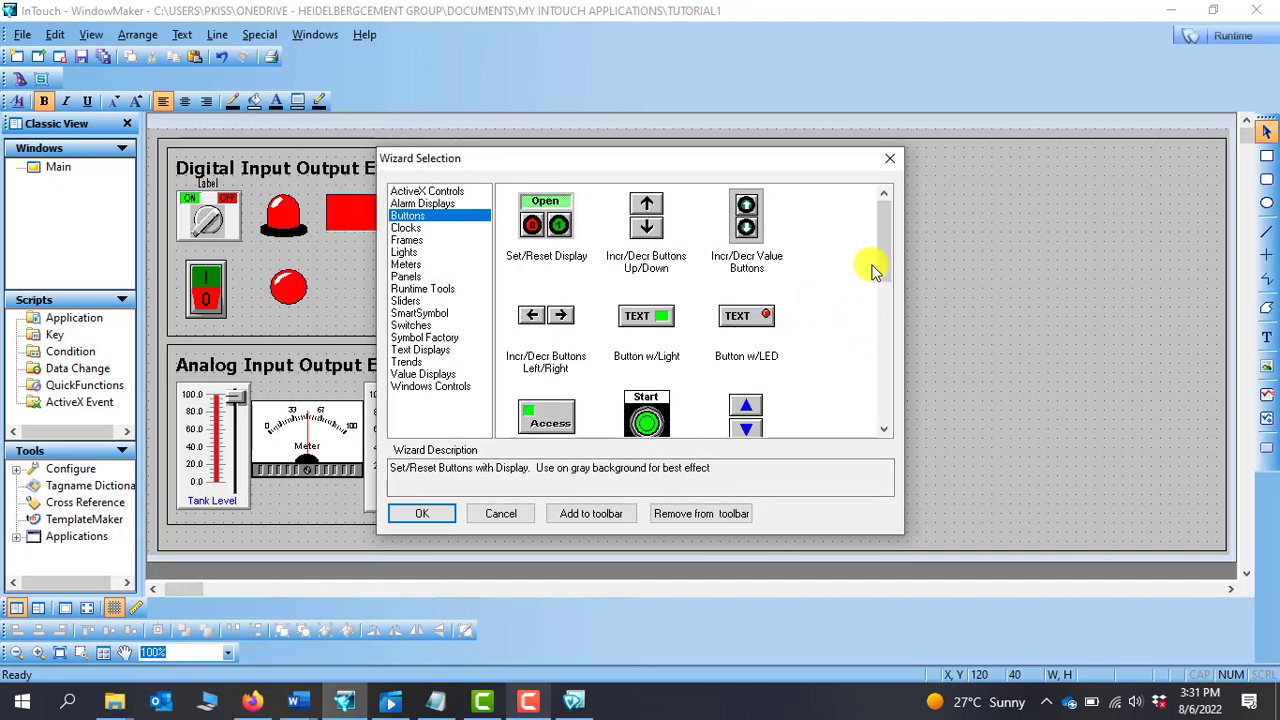
drag(880, 272, 878, 331)
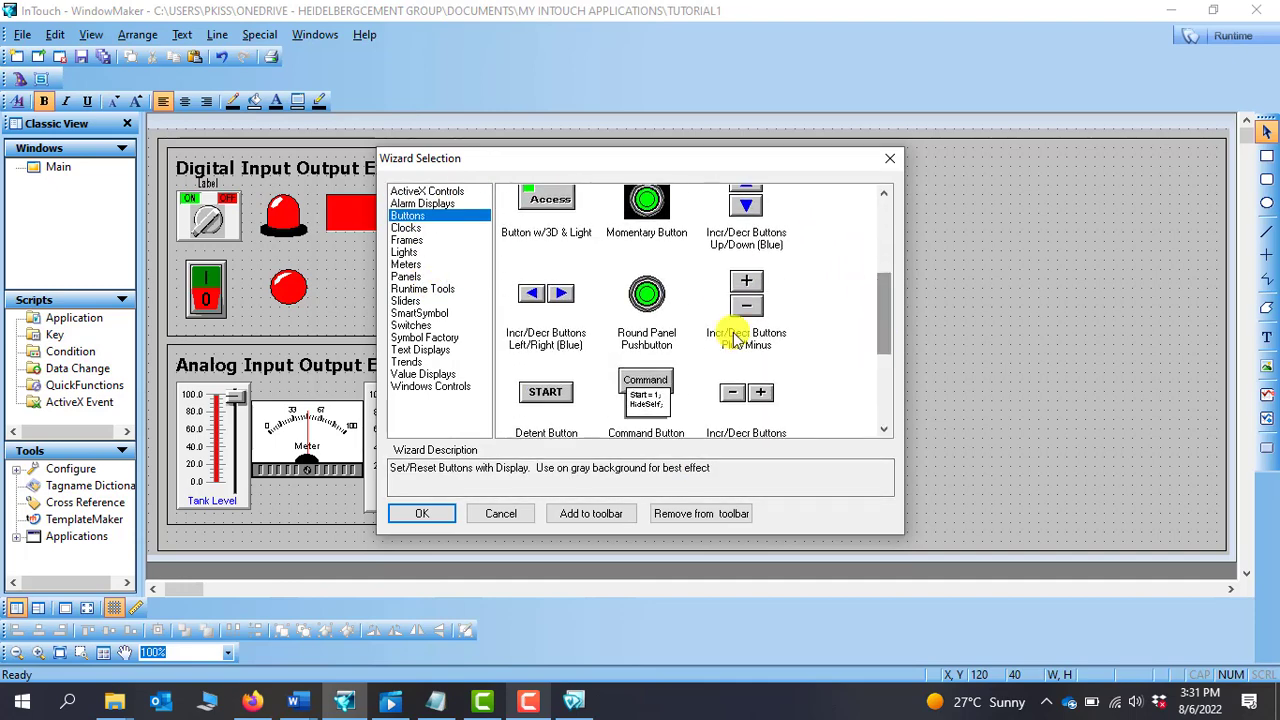
click(640, 300)
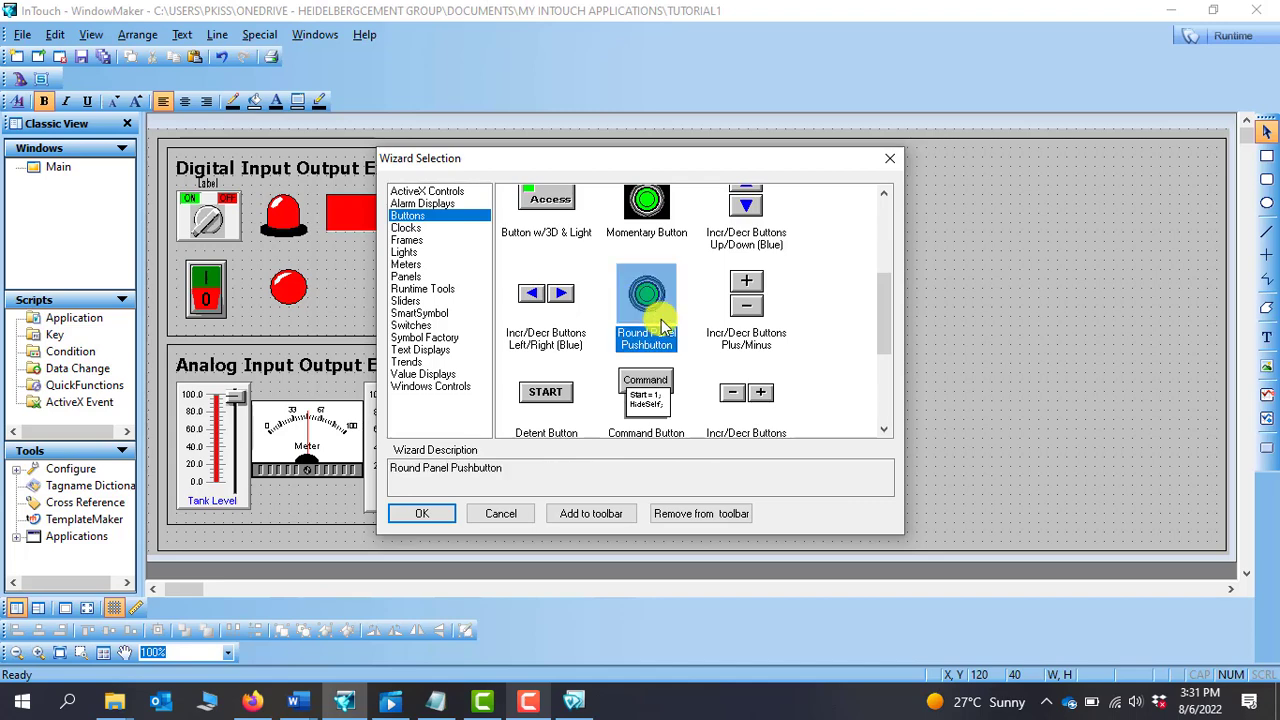
click(426, 516)
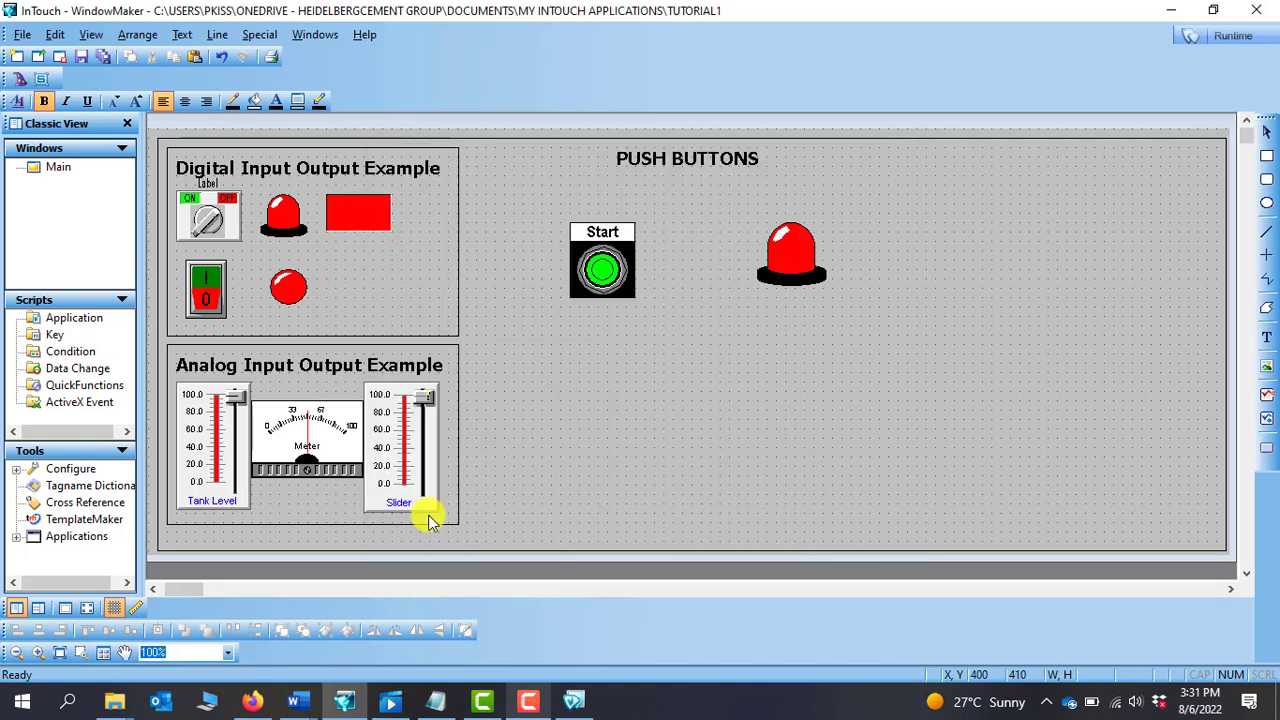
click(592, 345)
mouse_move(628, 378)
mouse_down()
mouse_move(596, 366)
mouse_move(610, 369)
mouse_up()
click(670, 343)
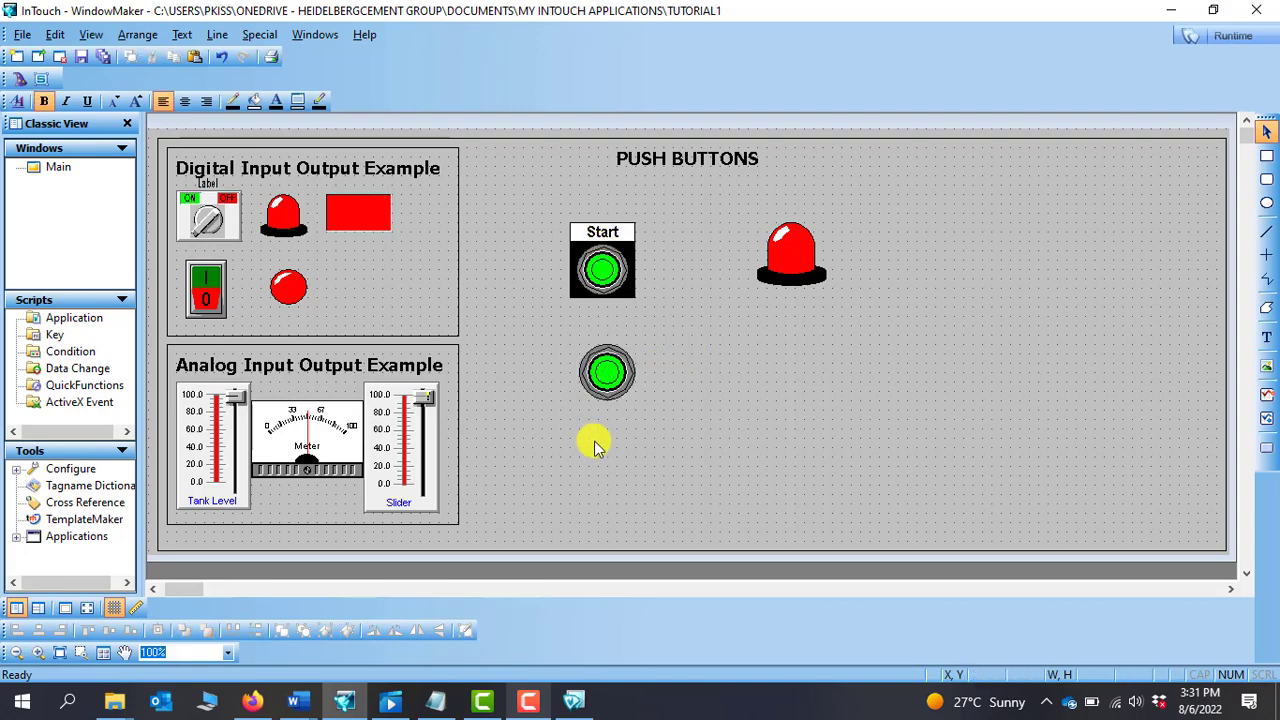
- Assign the tagname B1 to the round pushbutton with the Set action
double_click(615, 373)
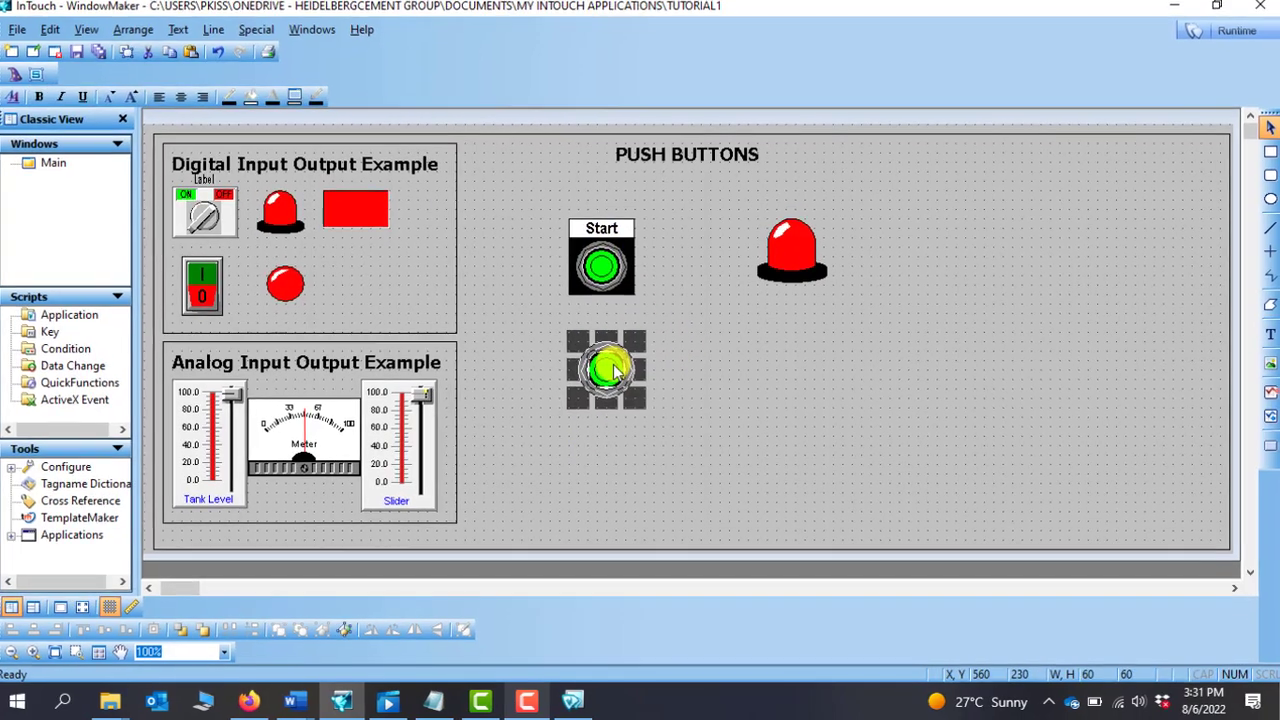
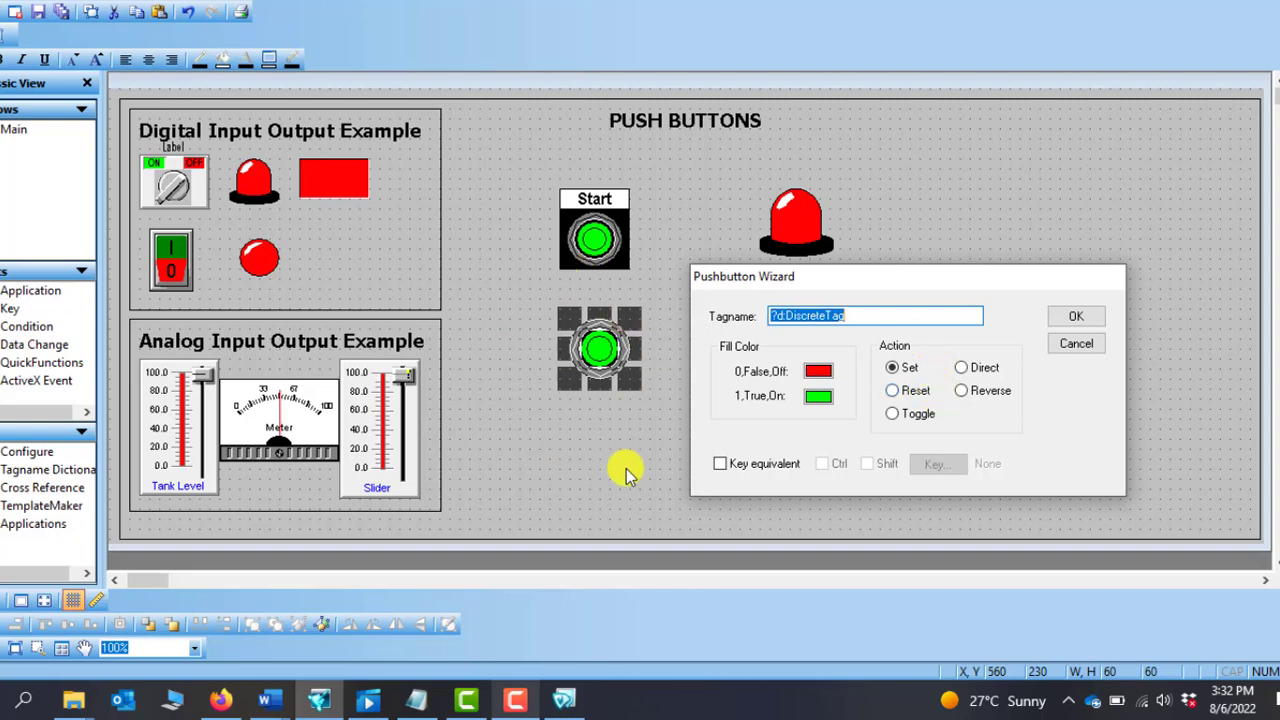
click(571, 417)
click(900, 370)
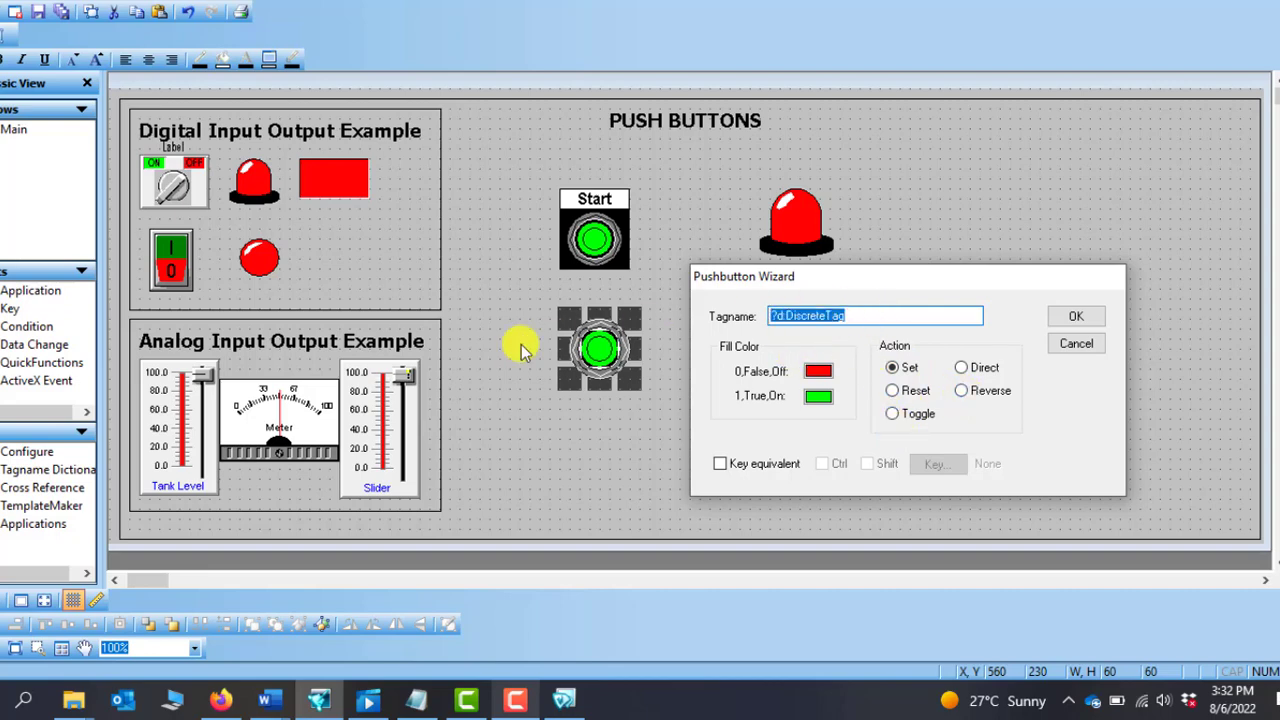
text(b)
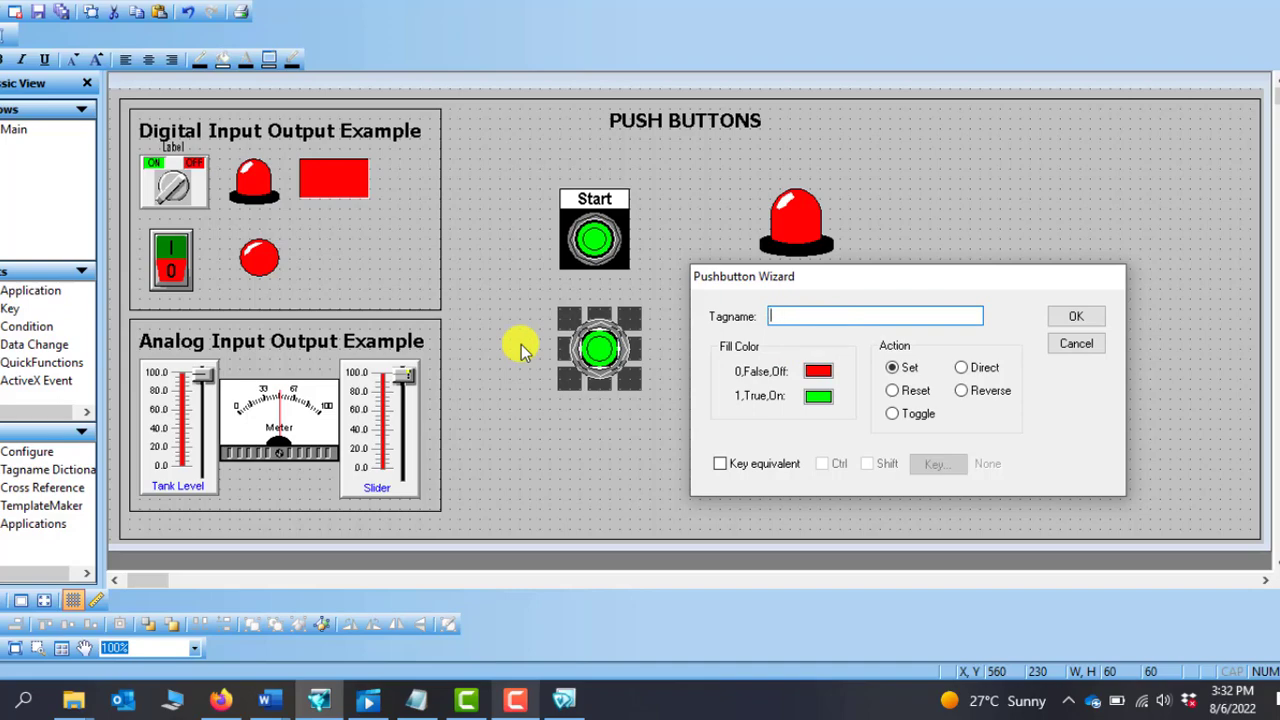
text(1)
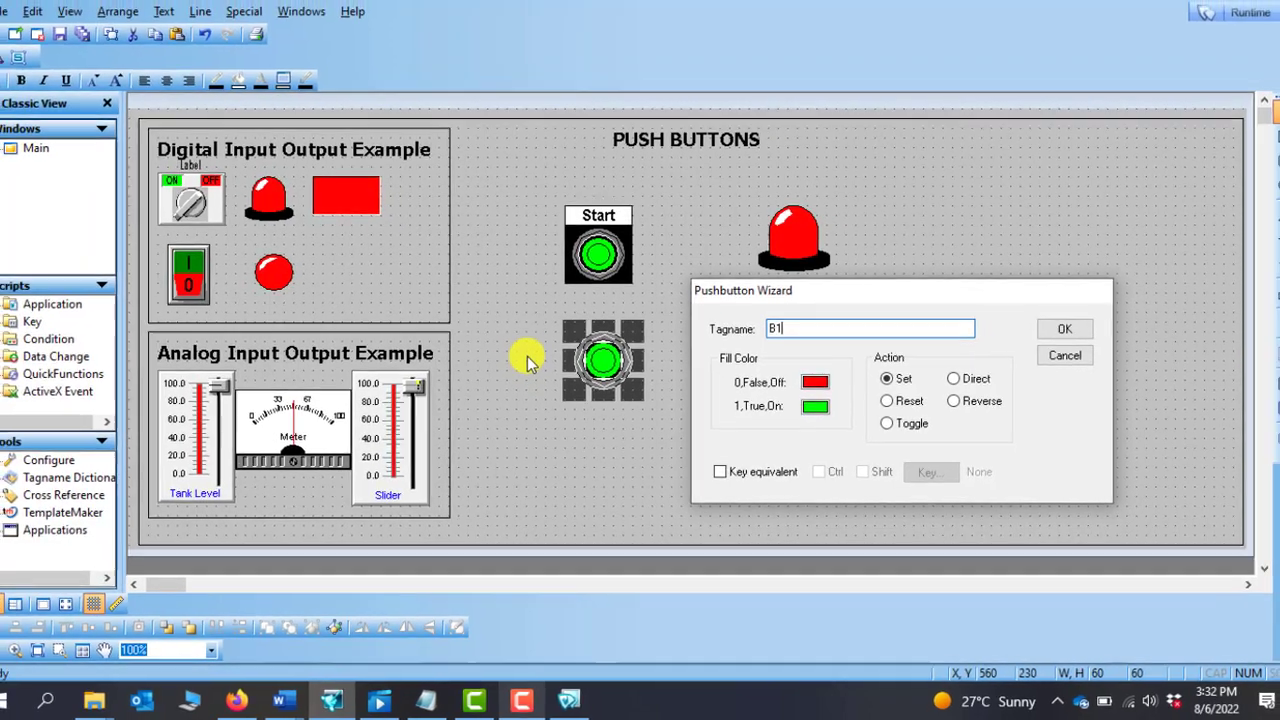
key(Return)
- Remove the momentary Start button and put the round pushbutton in its place beside the siren light
click(593, 245)
right_click(602, 280)
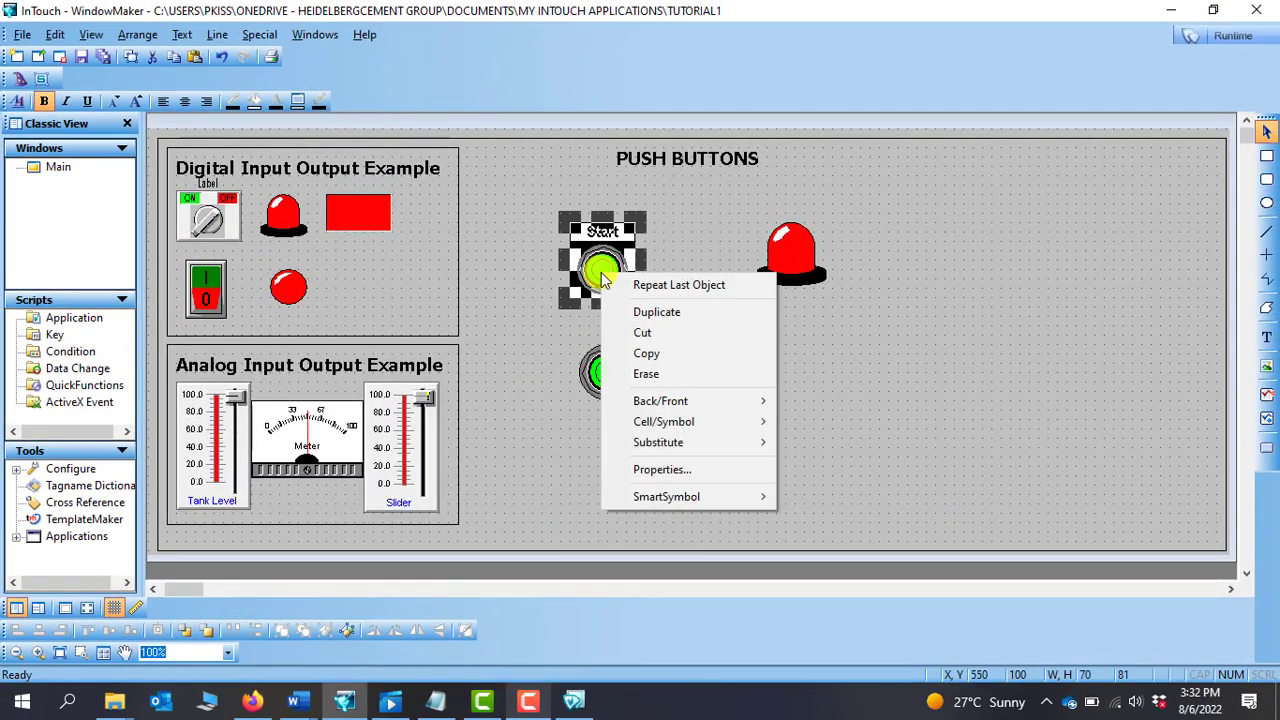
click(668, 425)
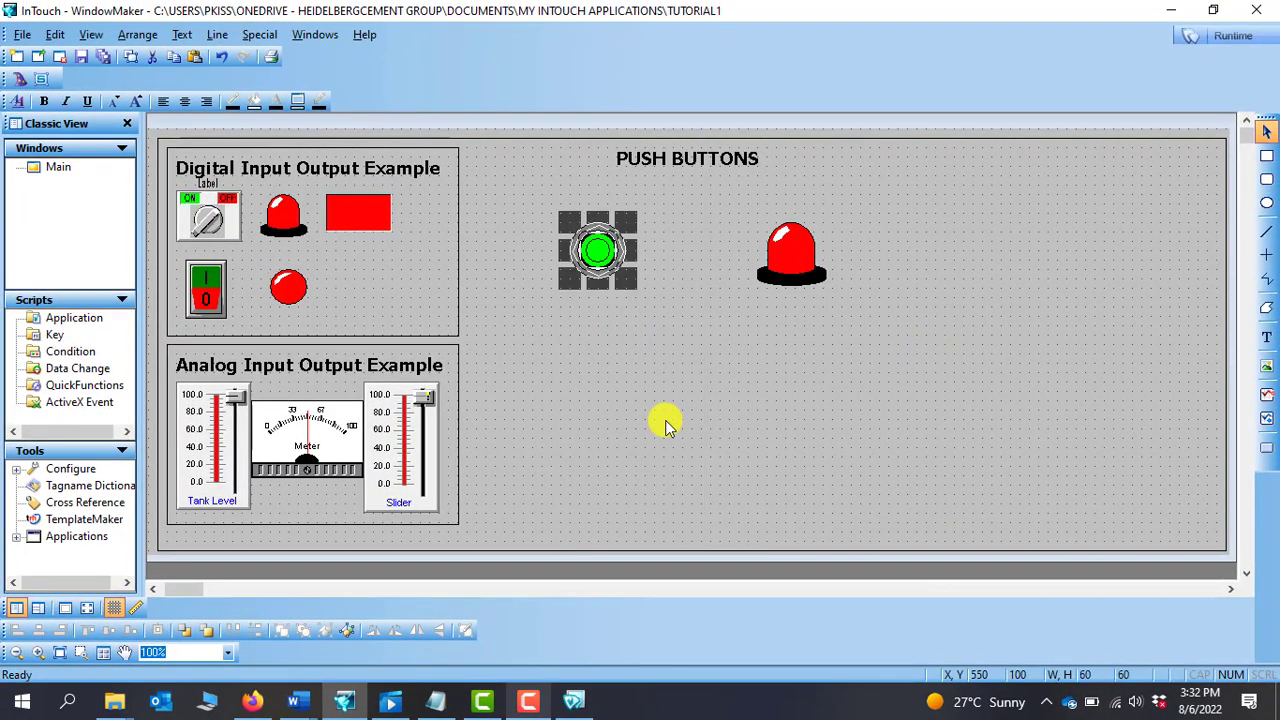
- Paste a copy of the round pushbutton and align it directly below the original
key(ctrl+v)
click(574, 320)
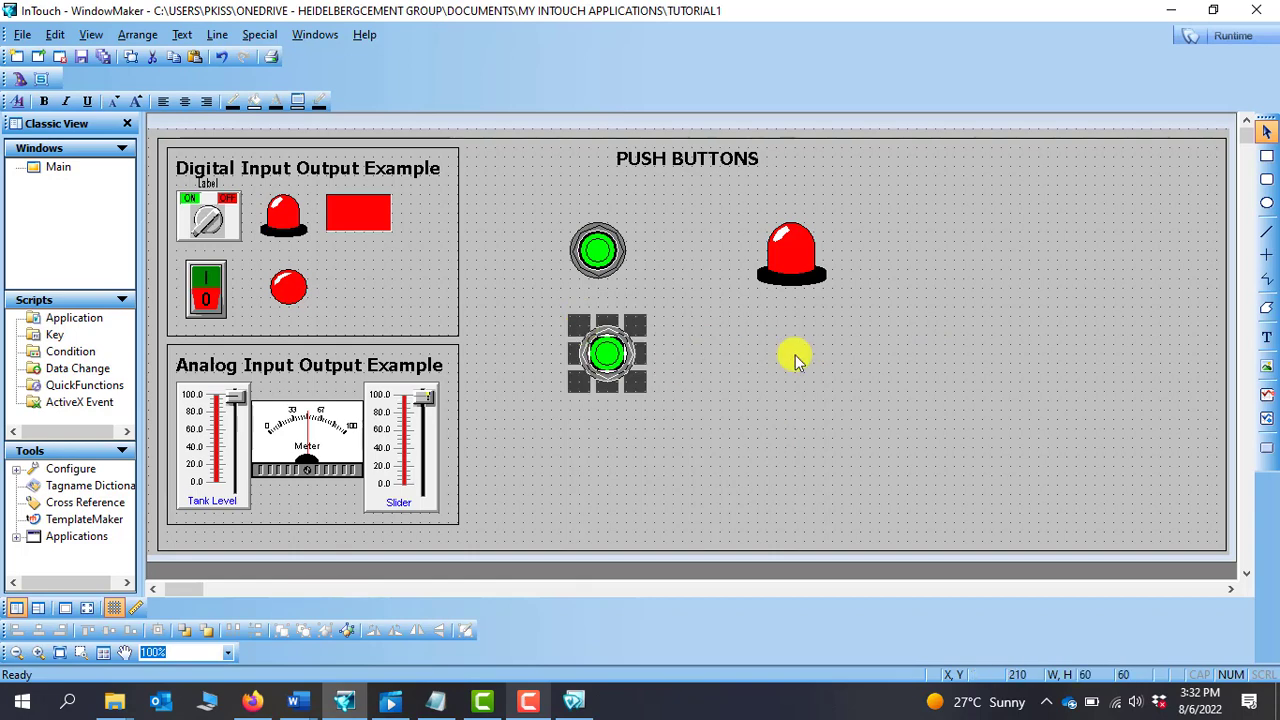
click(800, 357)
click(607, 354)
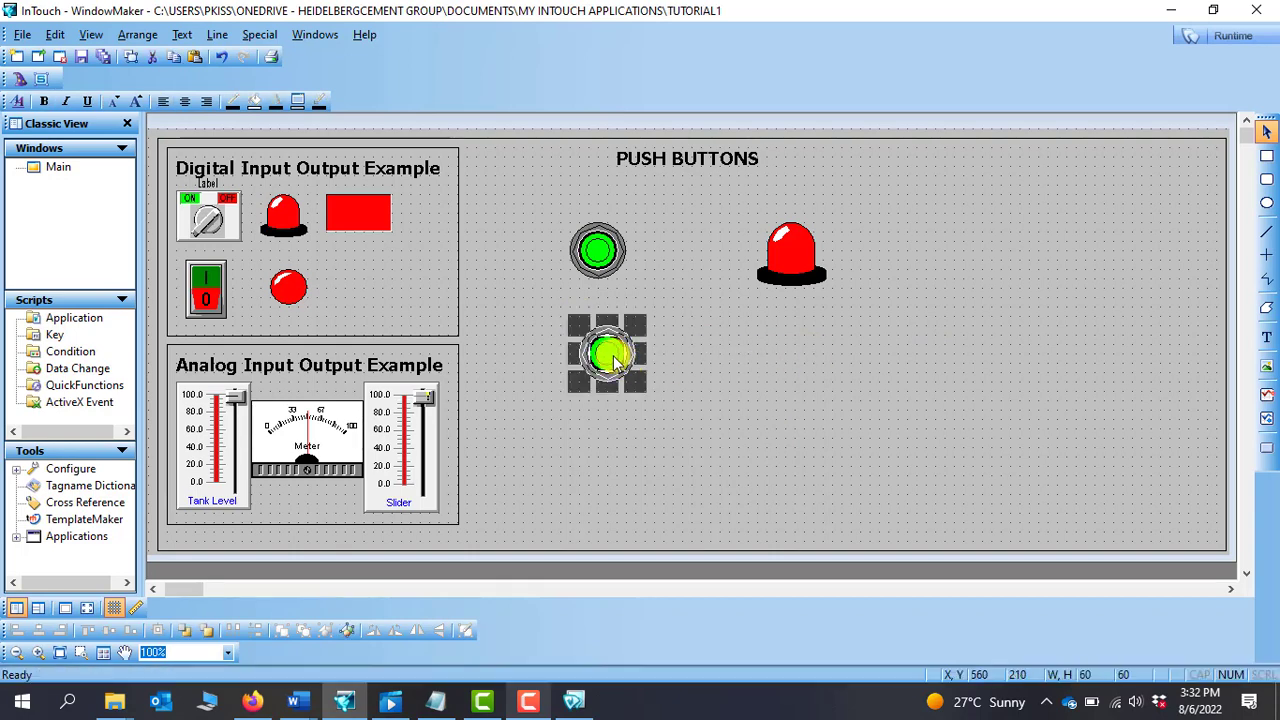
drag(612, 360, 603, 360)
- Open the siren light's settings for review and leave them unchanged
click(800, 262)
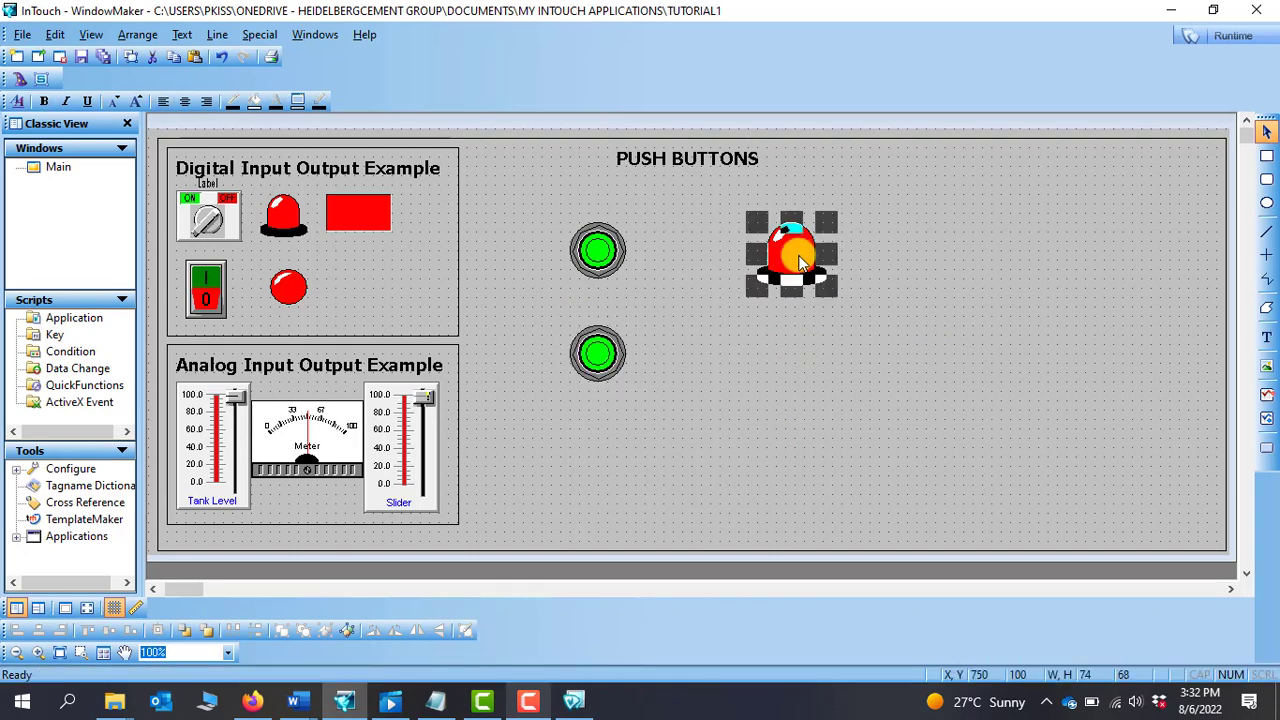
double_click(800, 262)
click(792, 316)
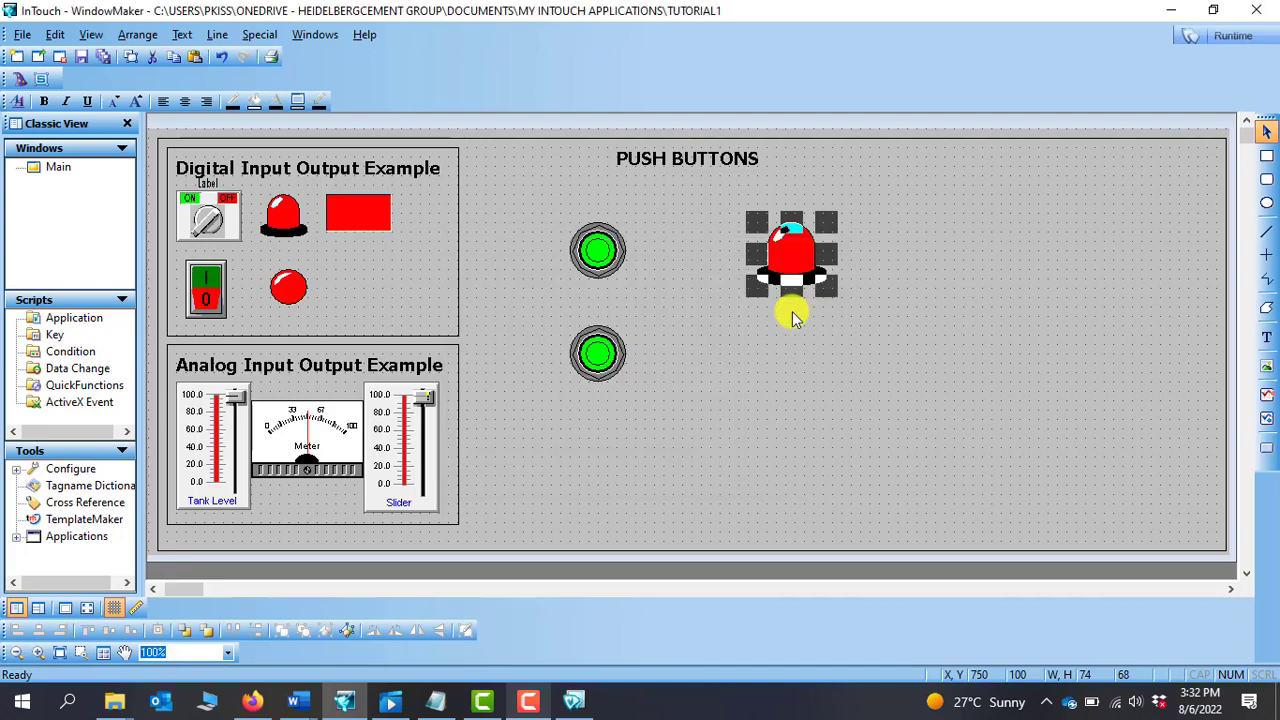
click(786, 400)
- Check the upper round pushbutton's tagname and action in its wizard, keeping B1 and Set
double_click(595, 255)
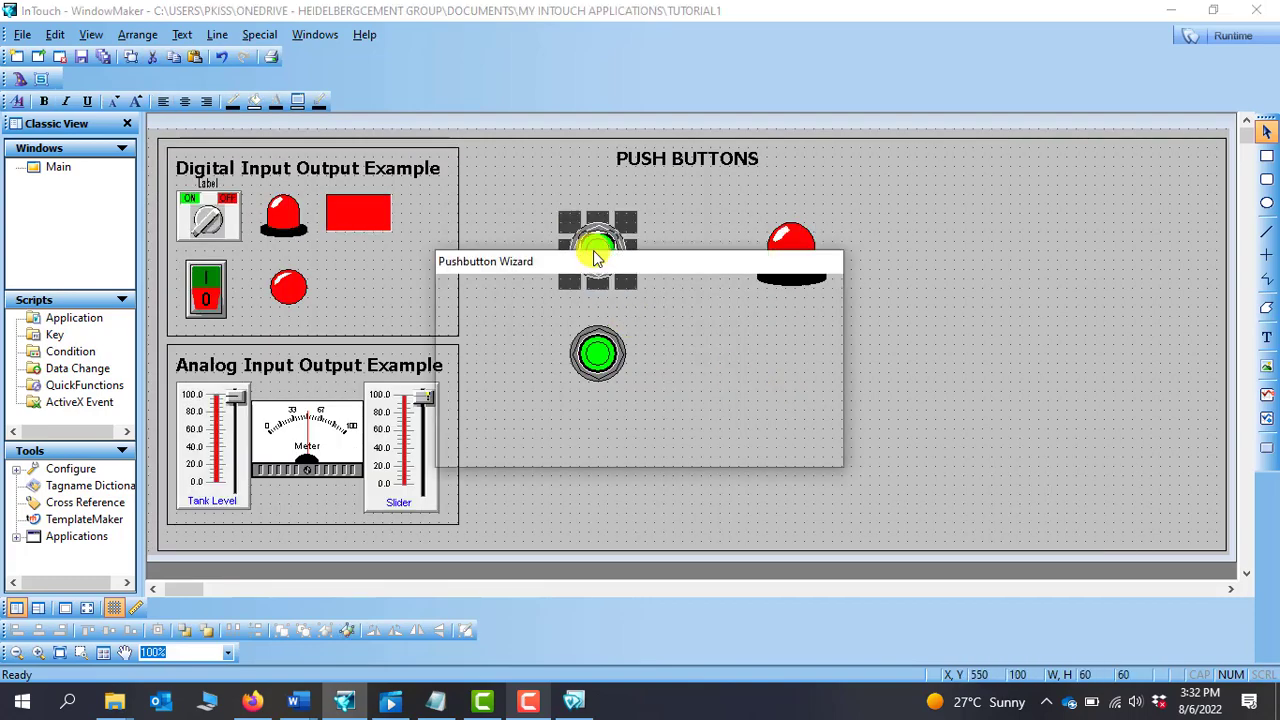
drag(618, 255, 845, 260)
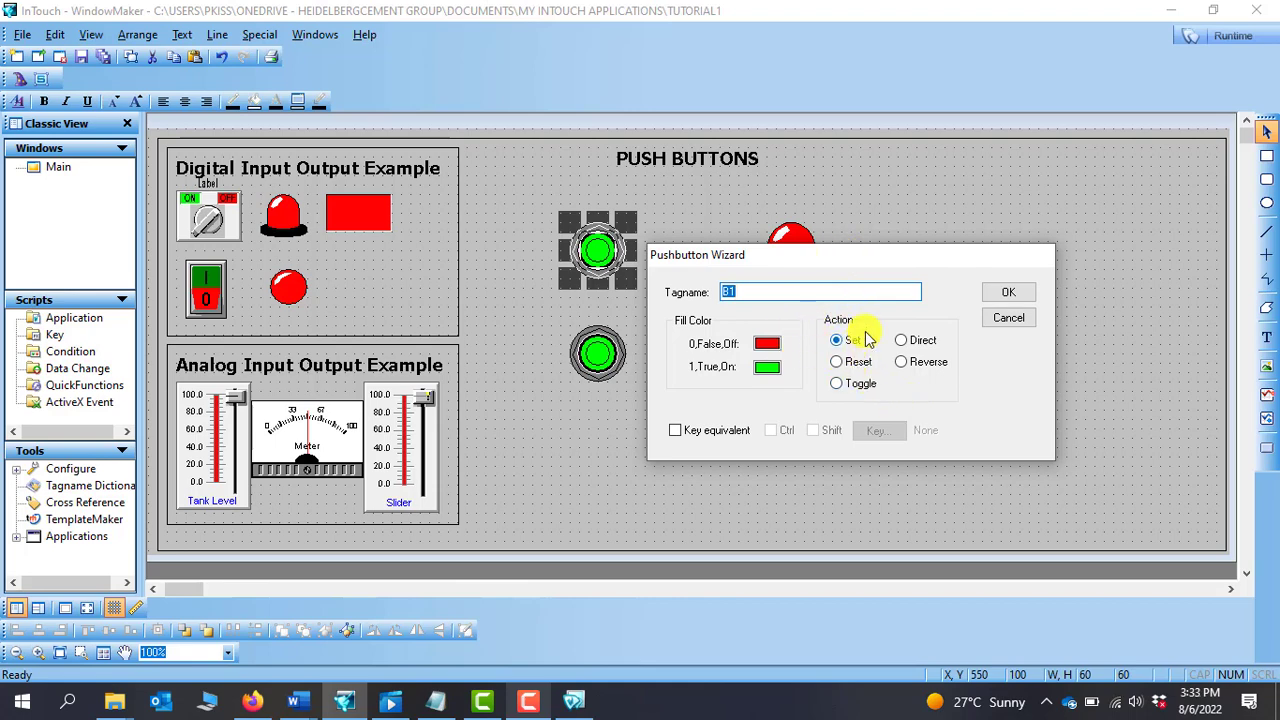
click(1008, 291)
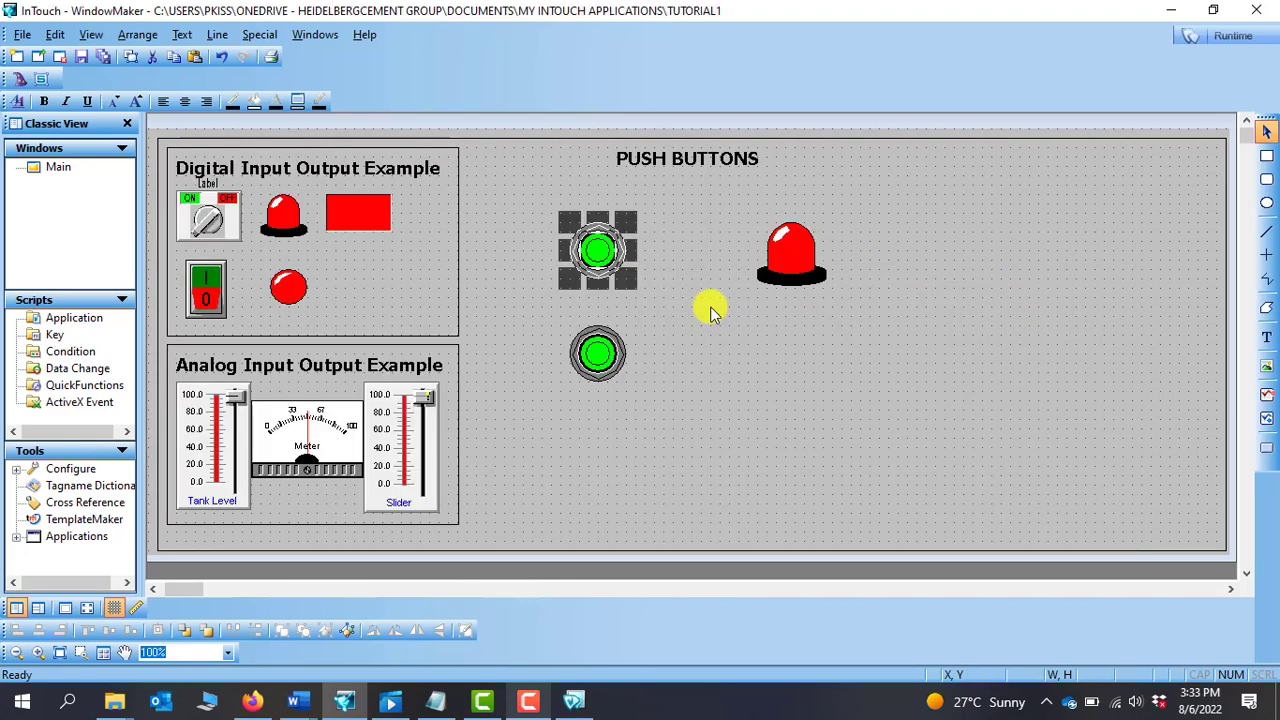
- Change the lower round pushbutton's action to Reset, keeping the tagname B1
double_click(598, 353)
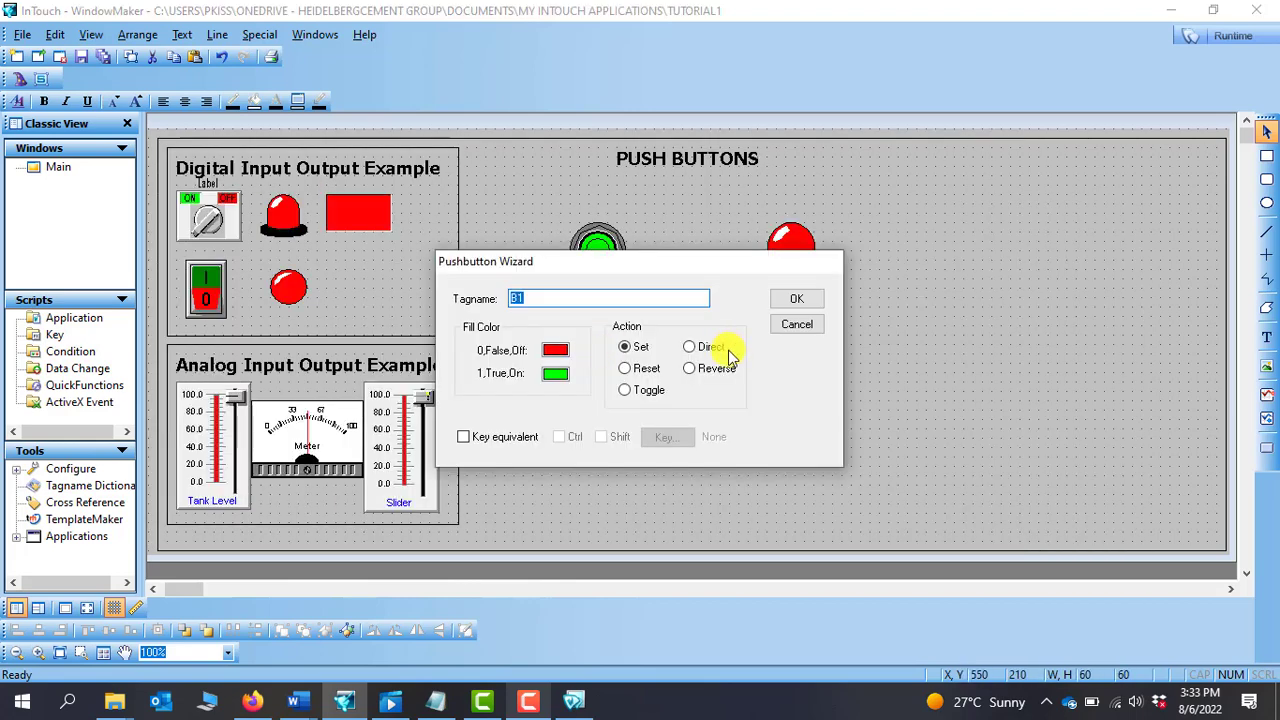
click(624, 369)
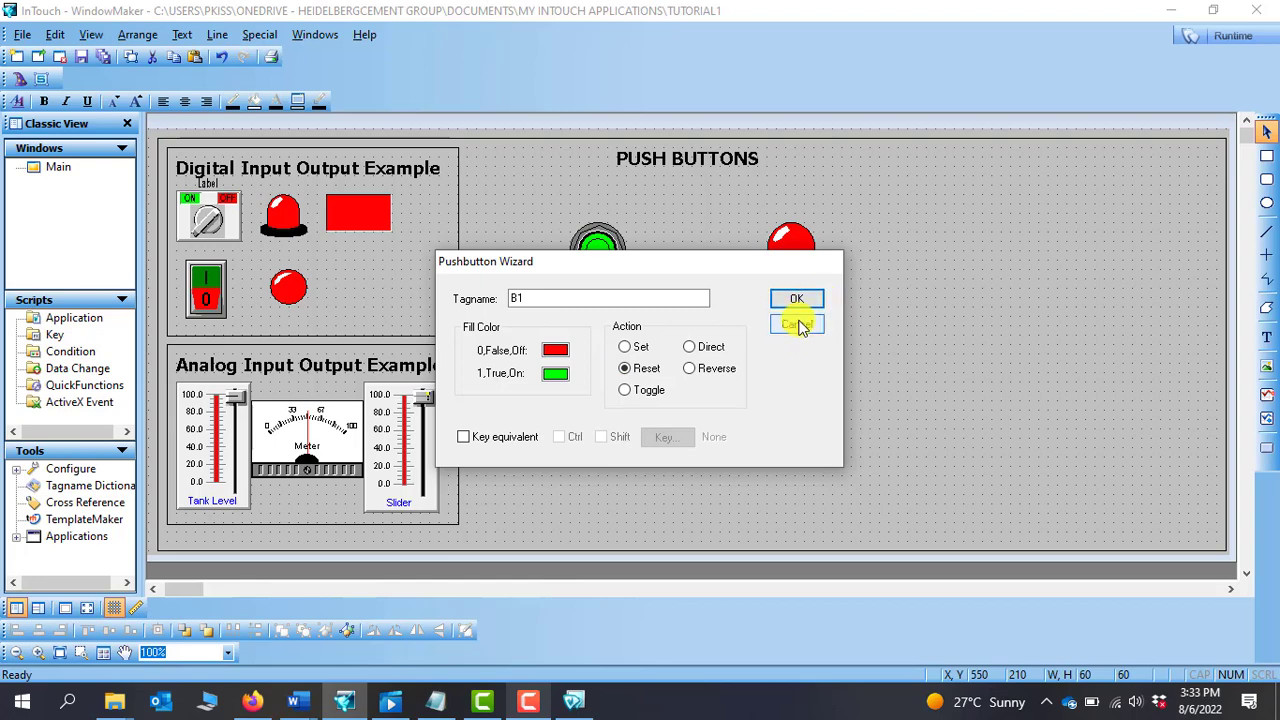
click(796, 298)
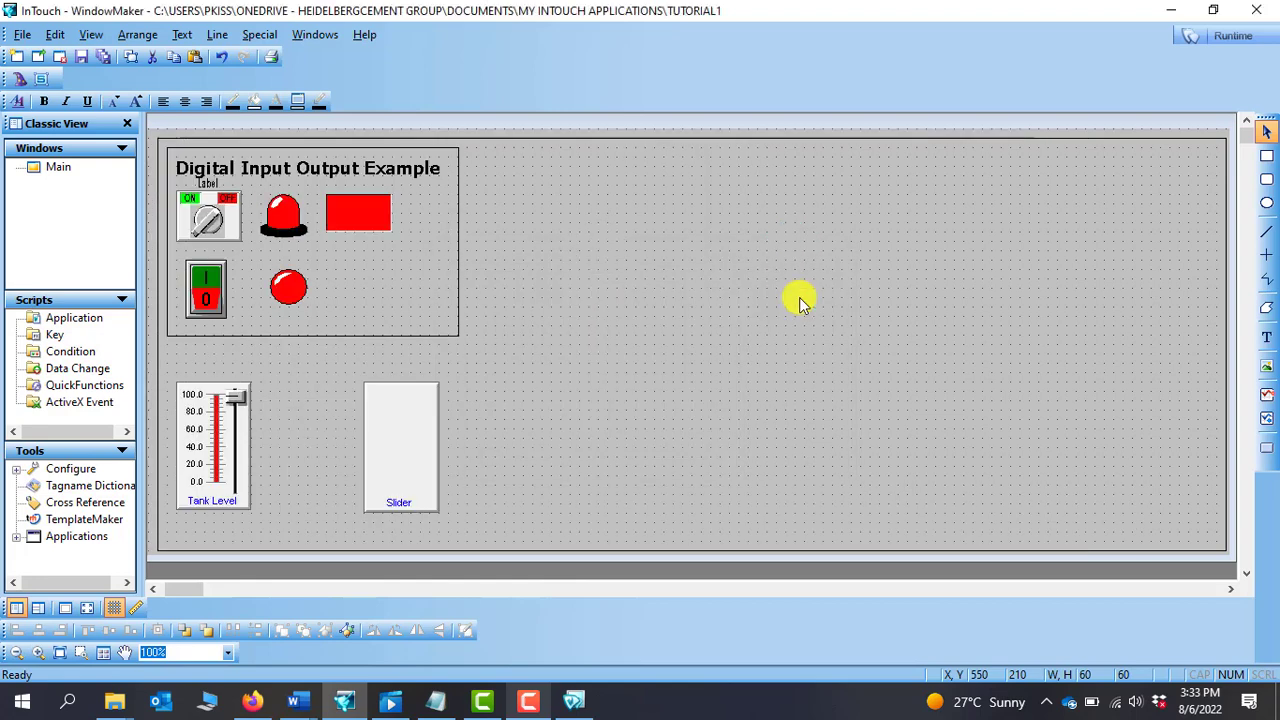
- Test the upper Set button and lower Reset button against the siren light in the runtime, and return to WindowMaker
click(1236, 40)
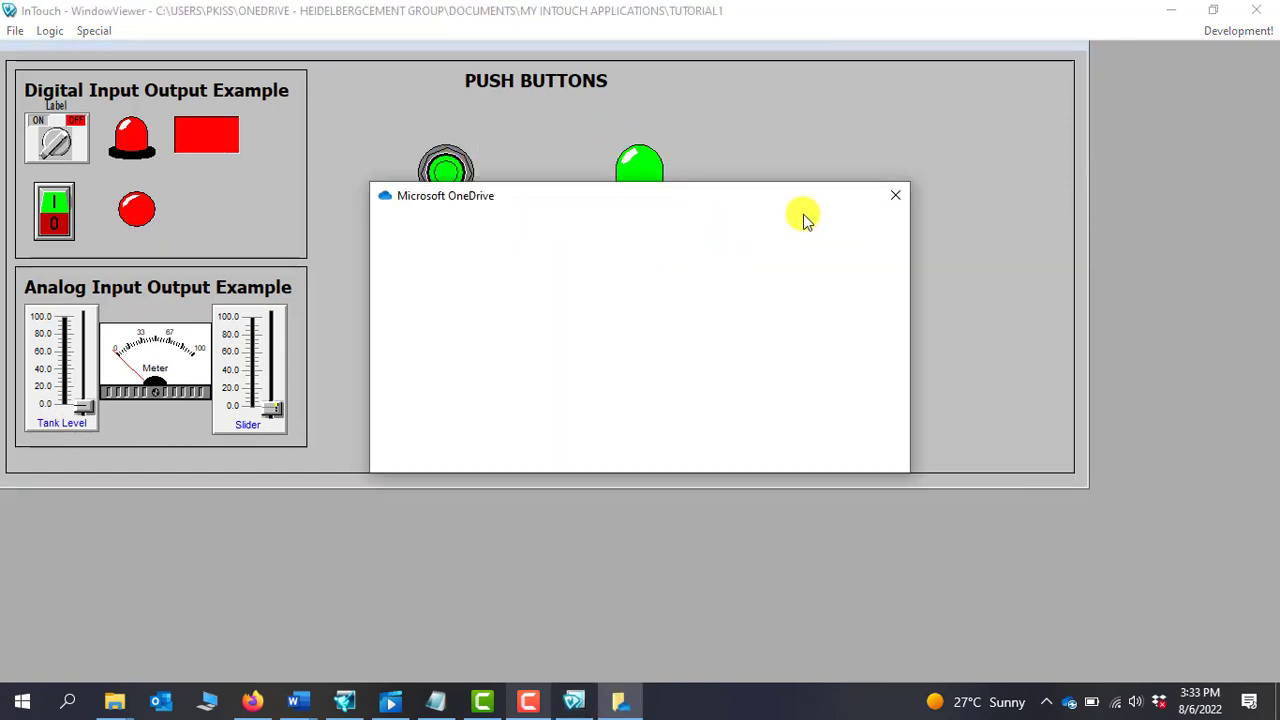
click(448, 280)
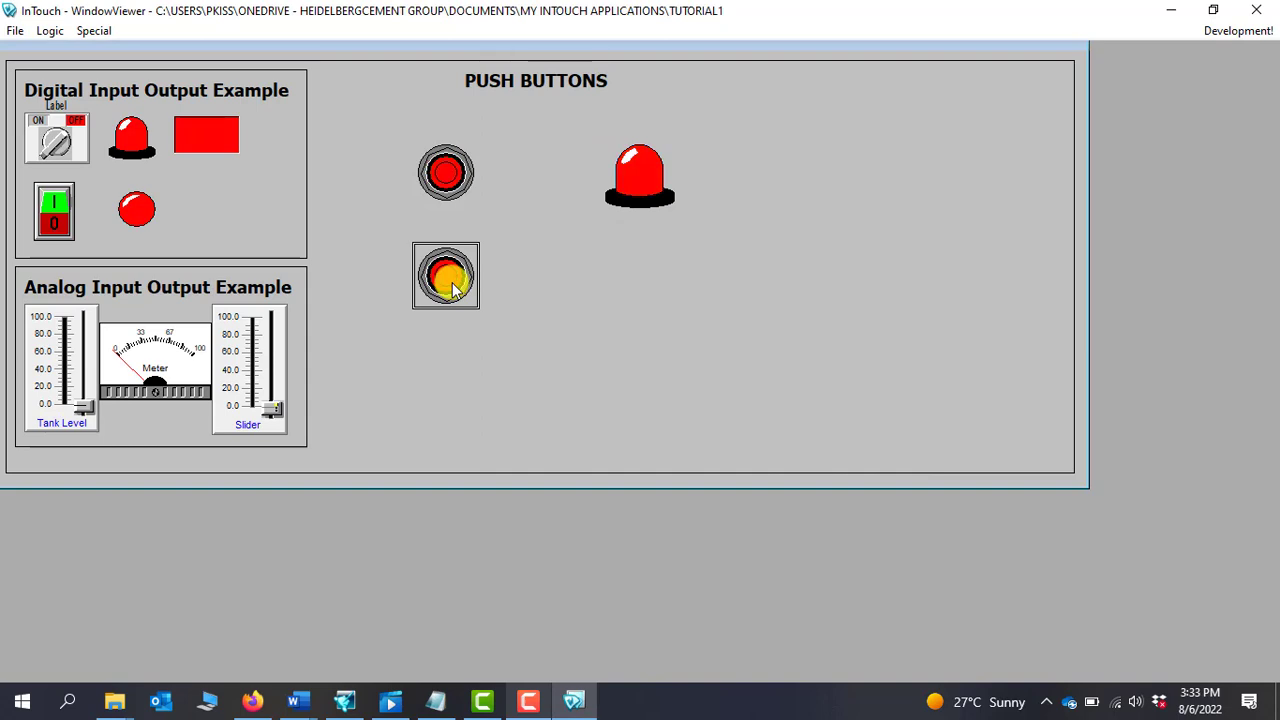
click(448, 178)
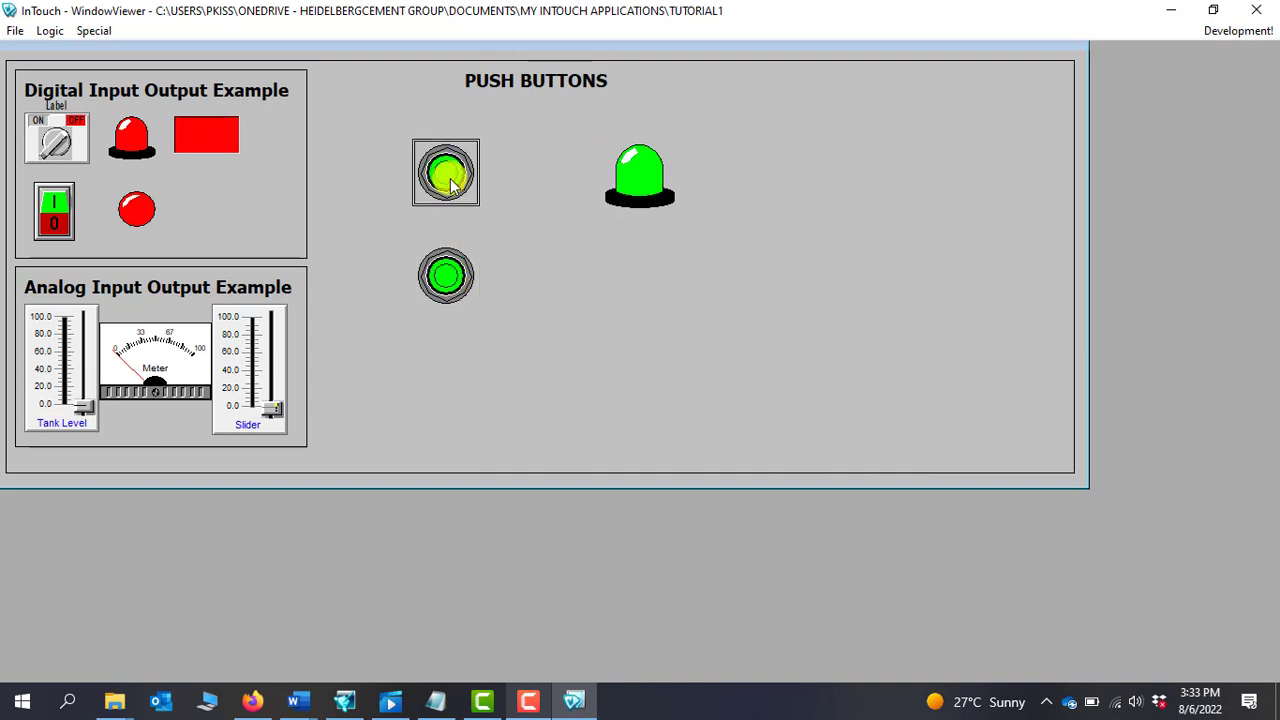
click(445, 268)
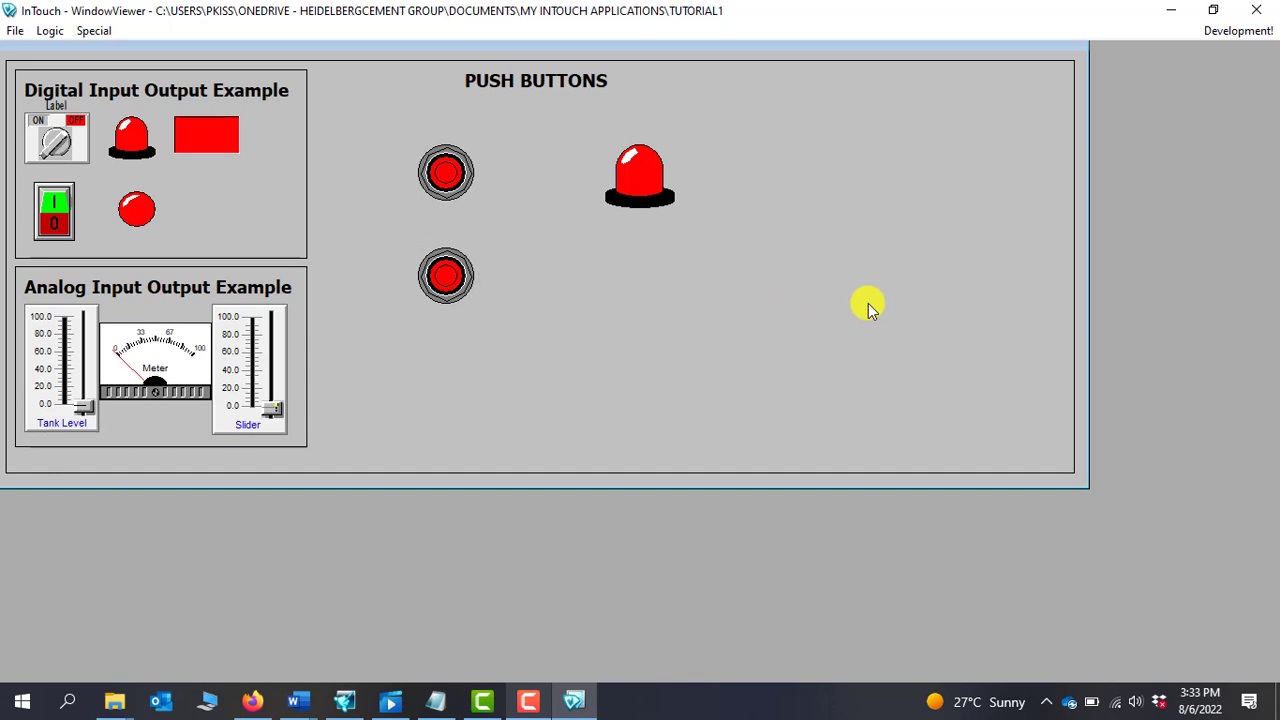
click(458, 287)
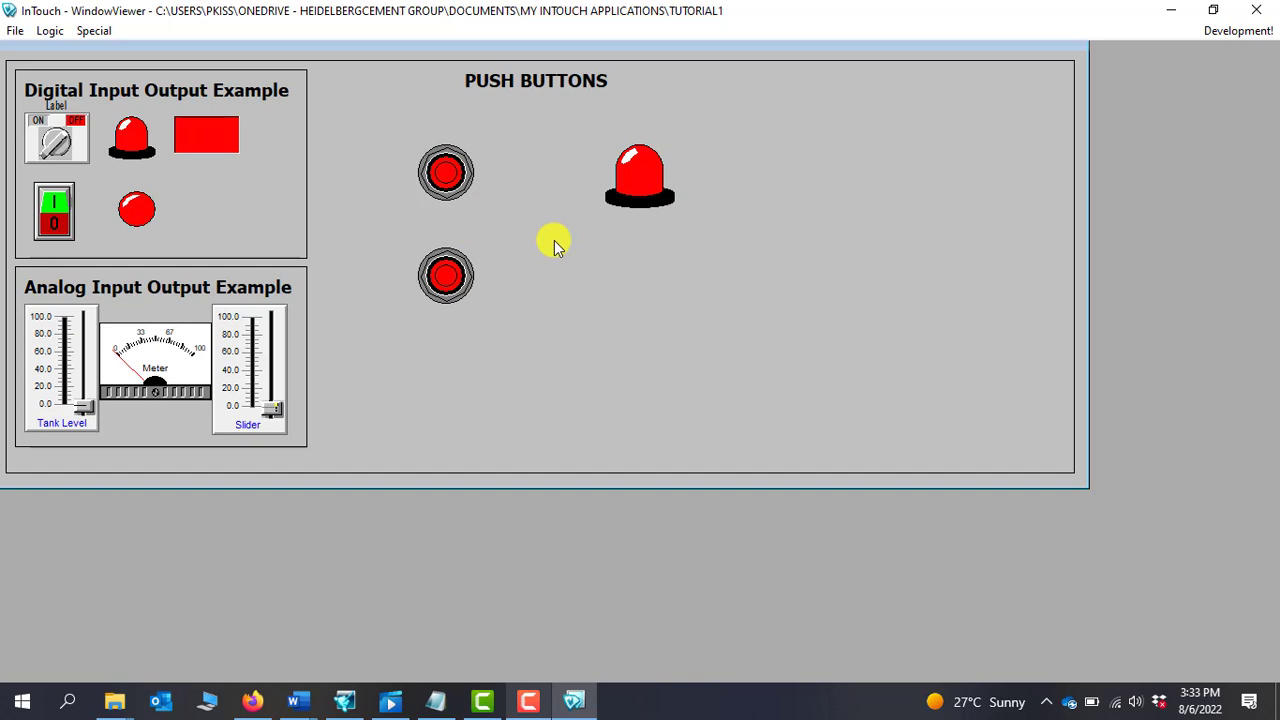
click(1226, 38)
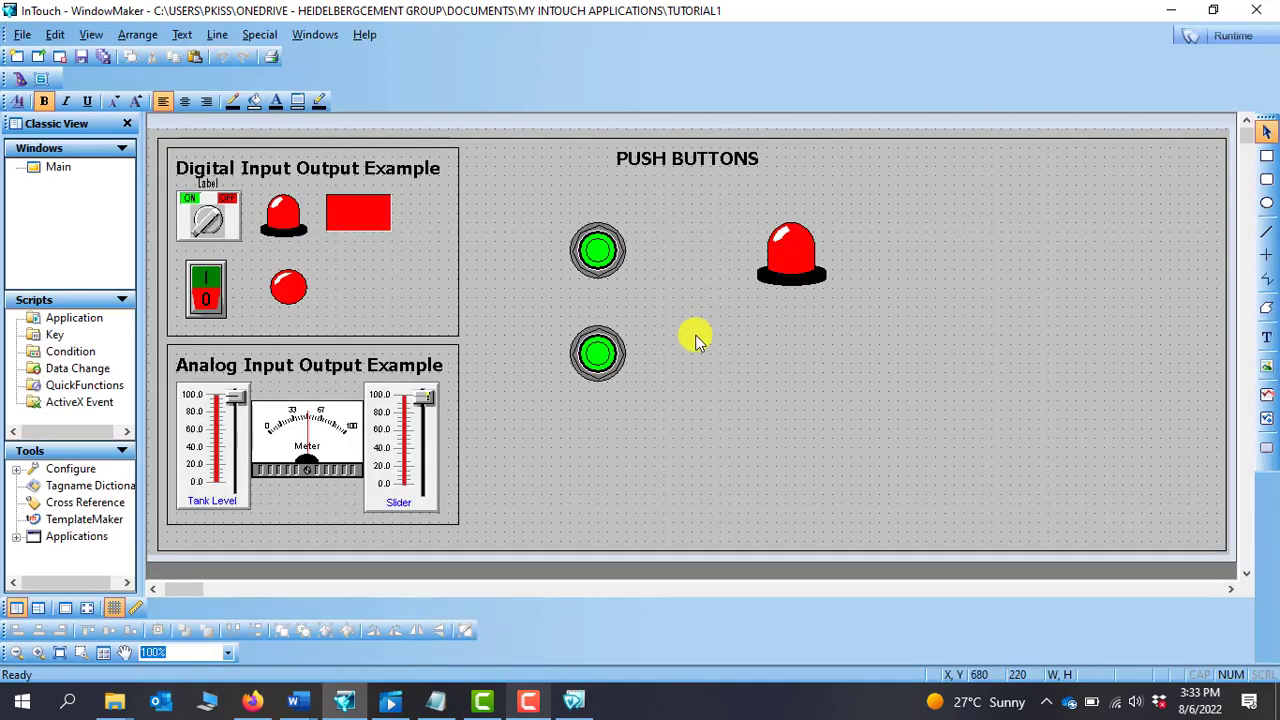
- Change the upper round pushbutton's action to Toggle, keeping the tagname B1
double_click(596, 258)
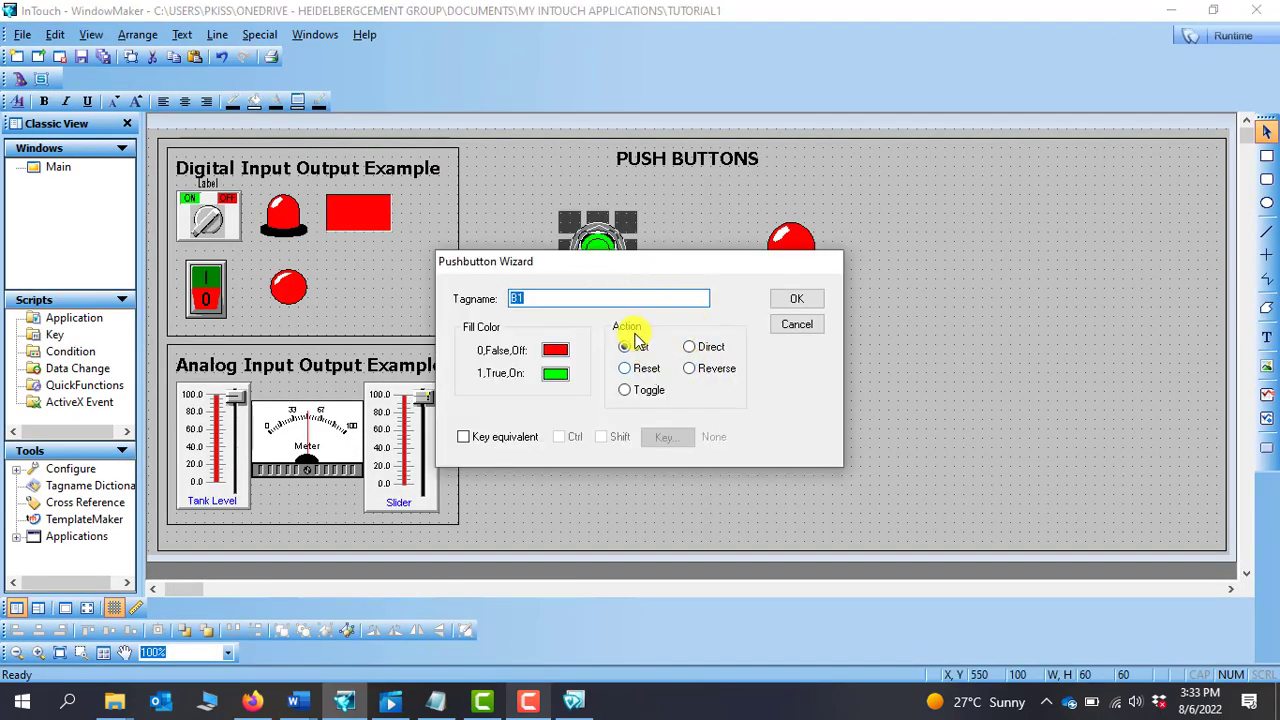
click(626, 395)
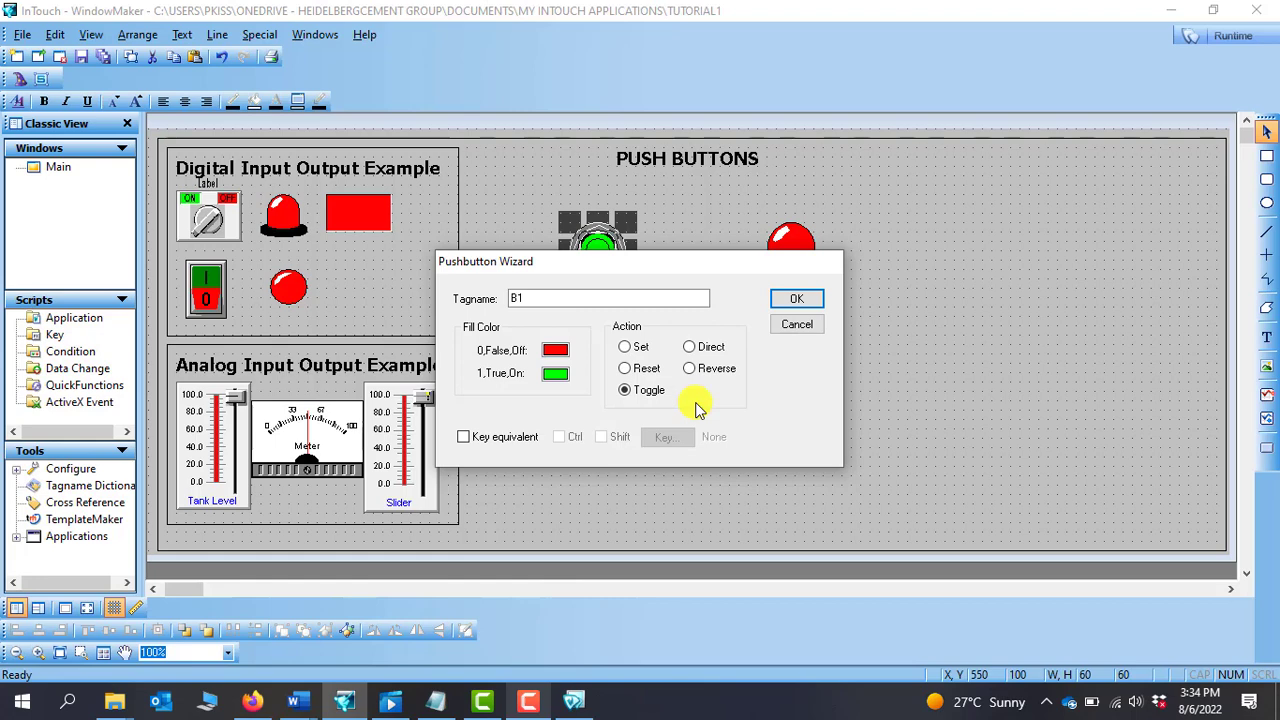
click(797, 302)
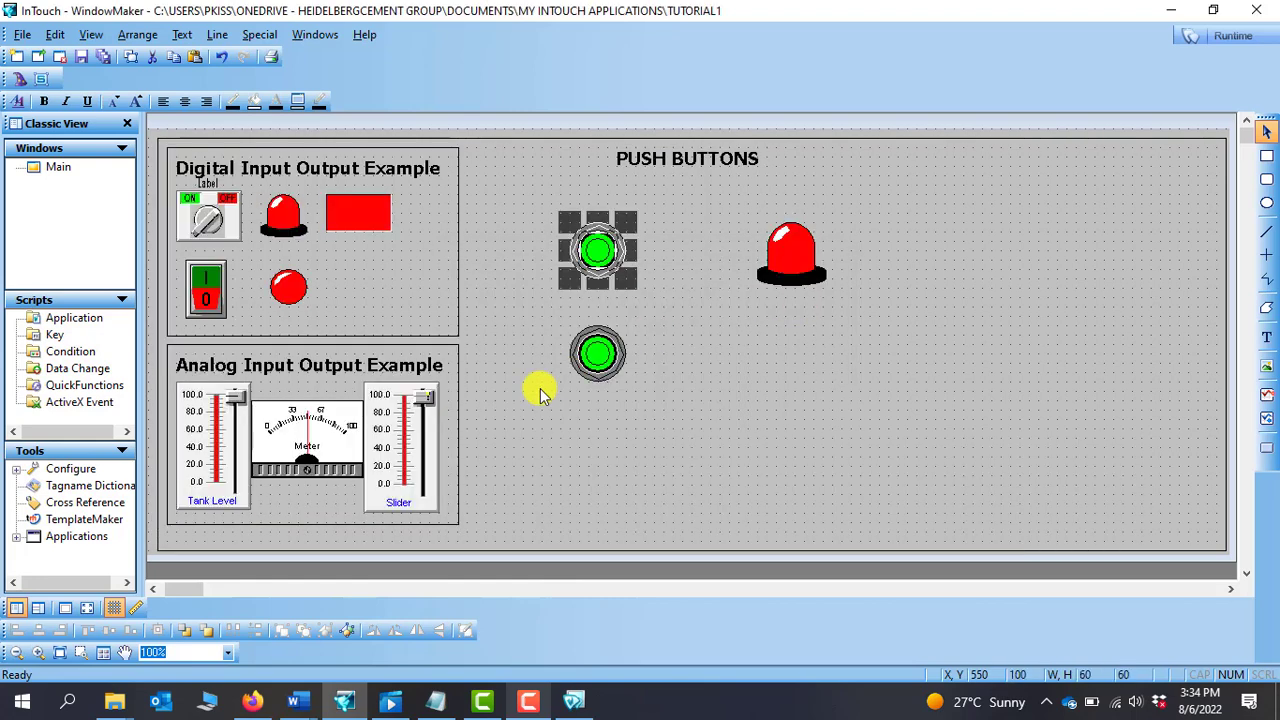
- Delete the lower round pushbutton from the push buttons area
click(598, 364)
right_click(598, 364)
click(623, 460)
- Check the remaining round pushbutton's tagname and action in its wizard without changing them
click(592, 256)
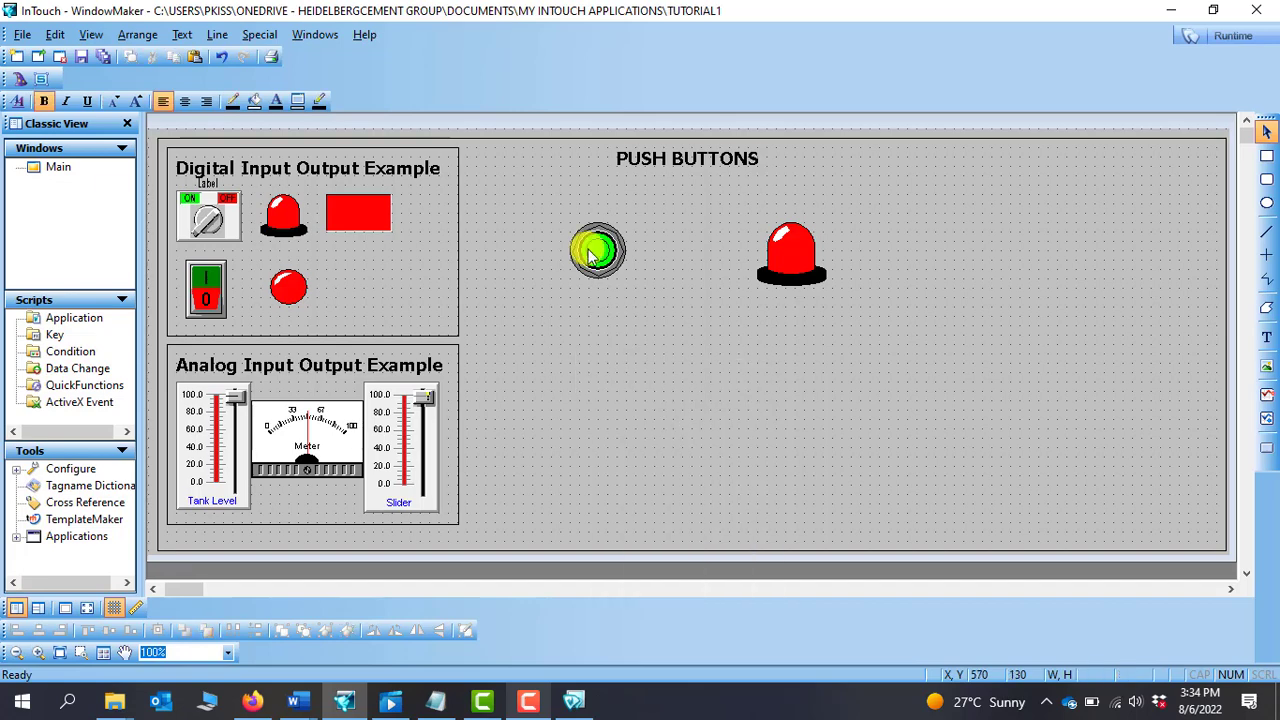
double_click(592, 256)
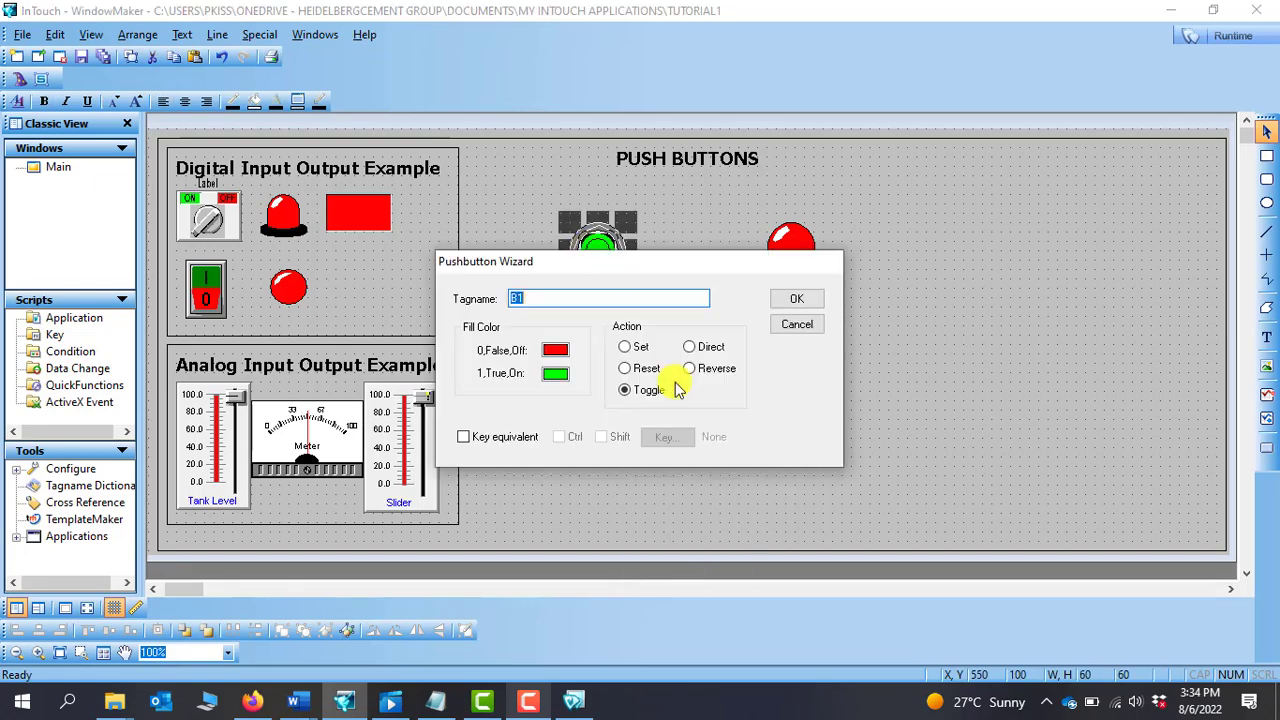
click(798, 327)
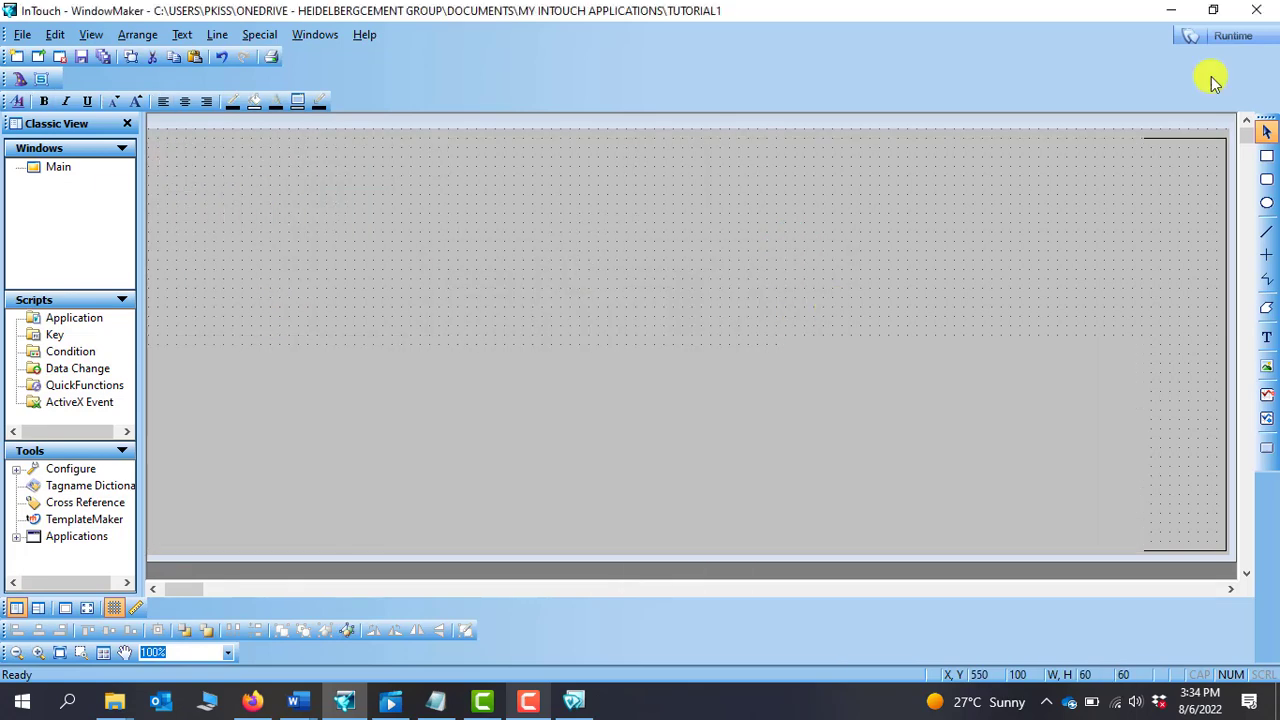
- Test the Toggle pushbutton against the siren light in the runtime by switching it on and off, and return to WindowMaker
click(1256, 12)
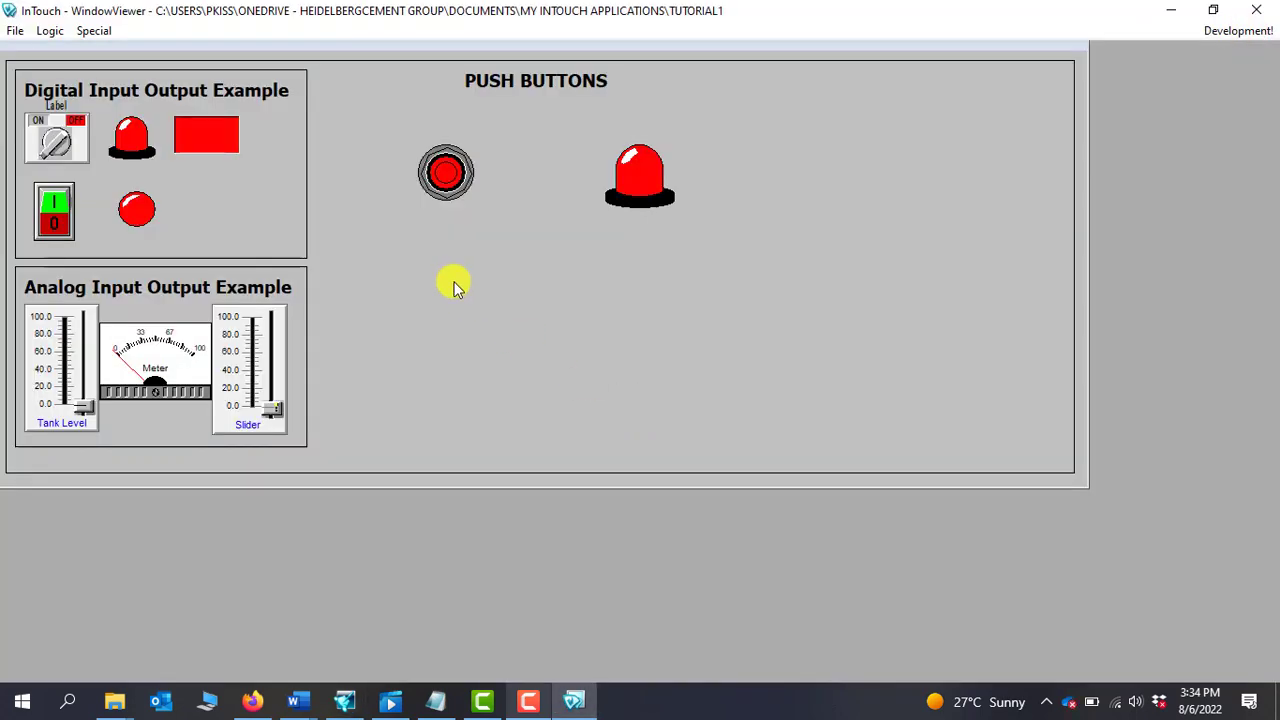
click(450, 173)
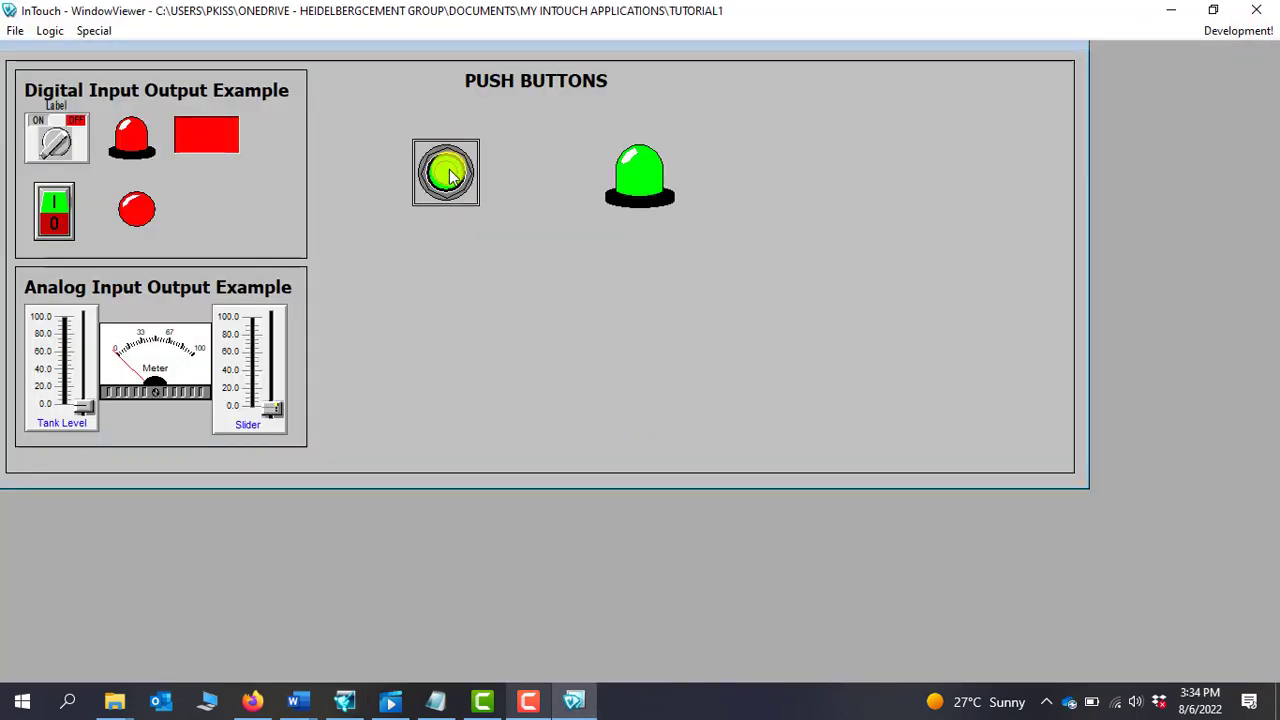
click(454, 182)
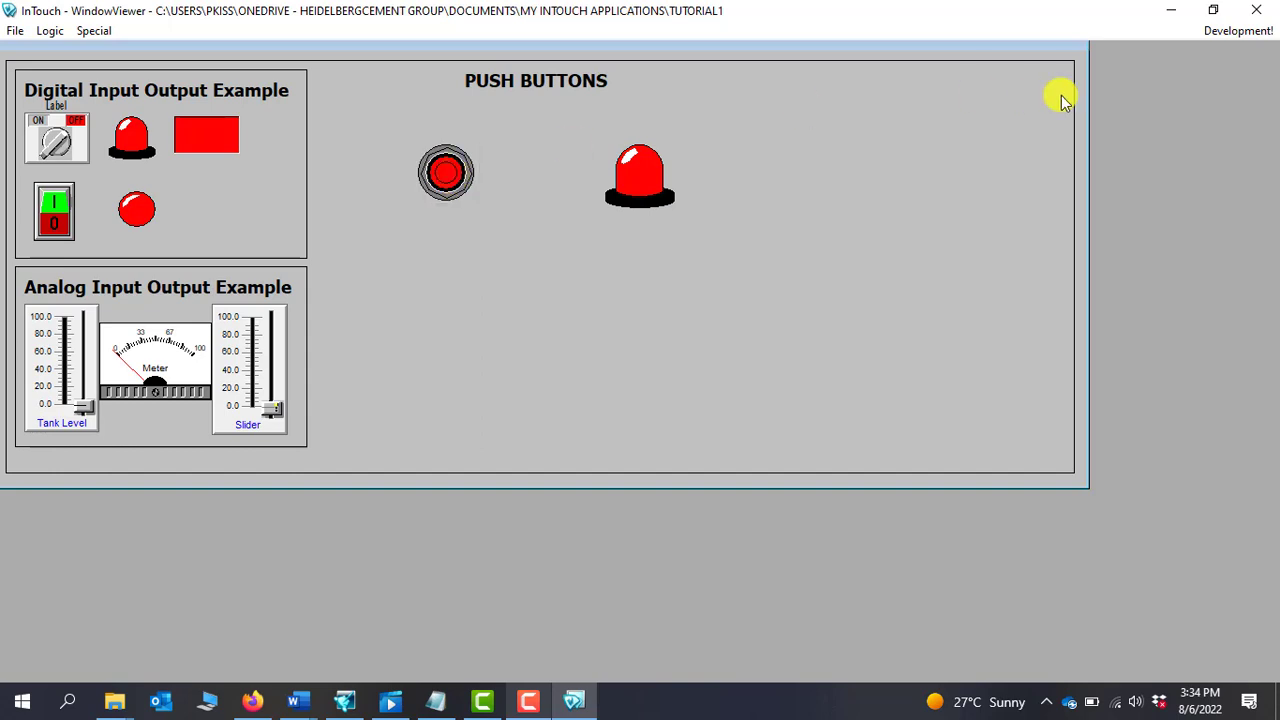
click(1238, 31)
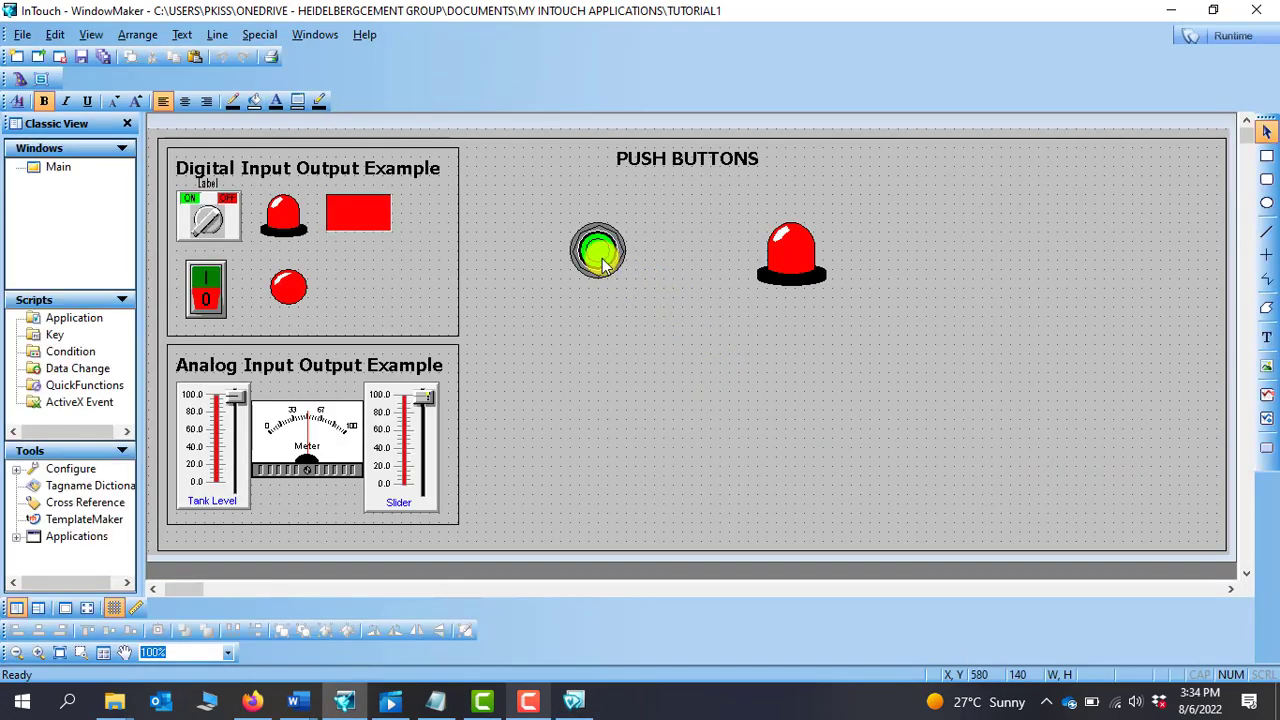
- Enable a key equivalent for the round pushbutton, assign it the key b, and try it in the runtime
double_click(600, 255)
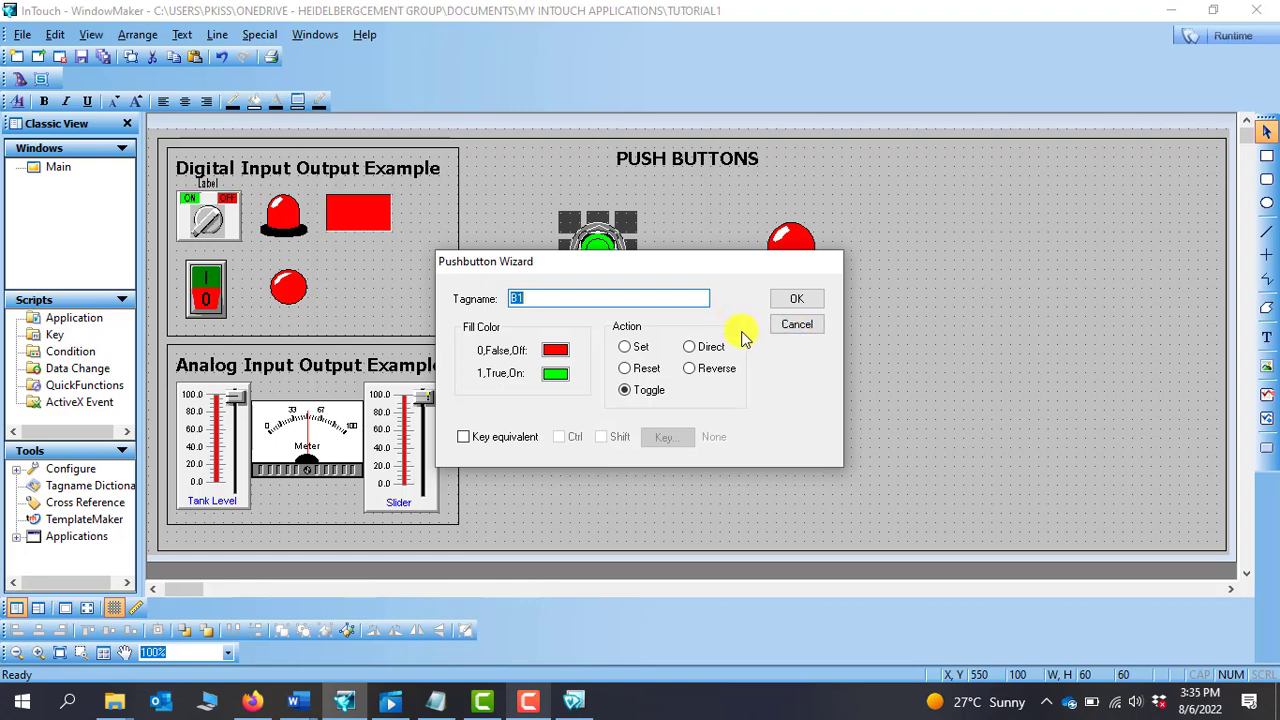
click(464, 438)
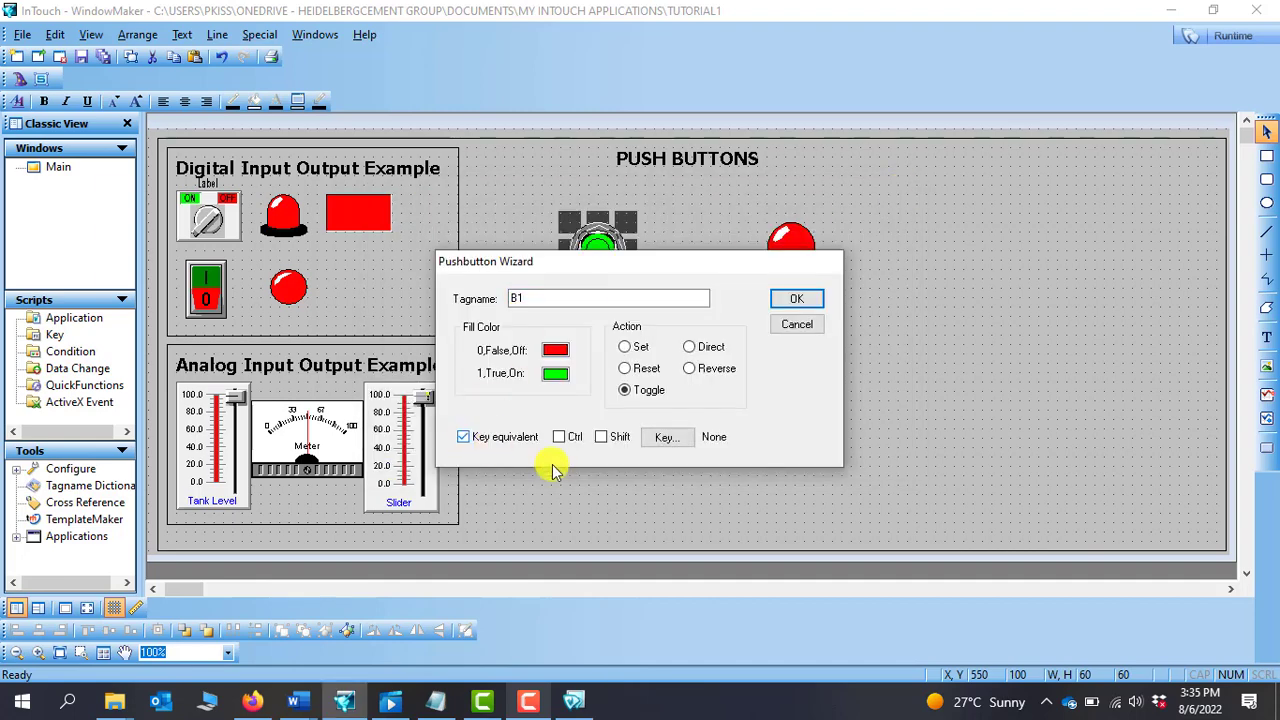
click(670, 439)
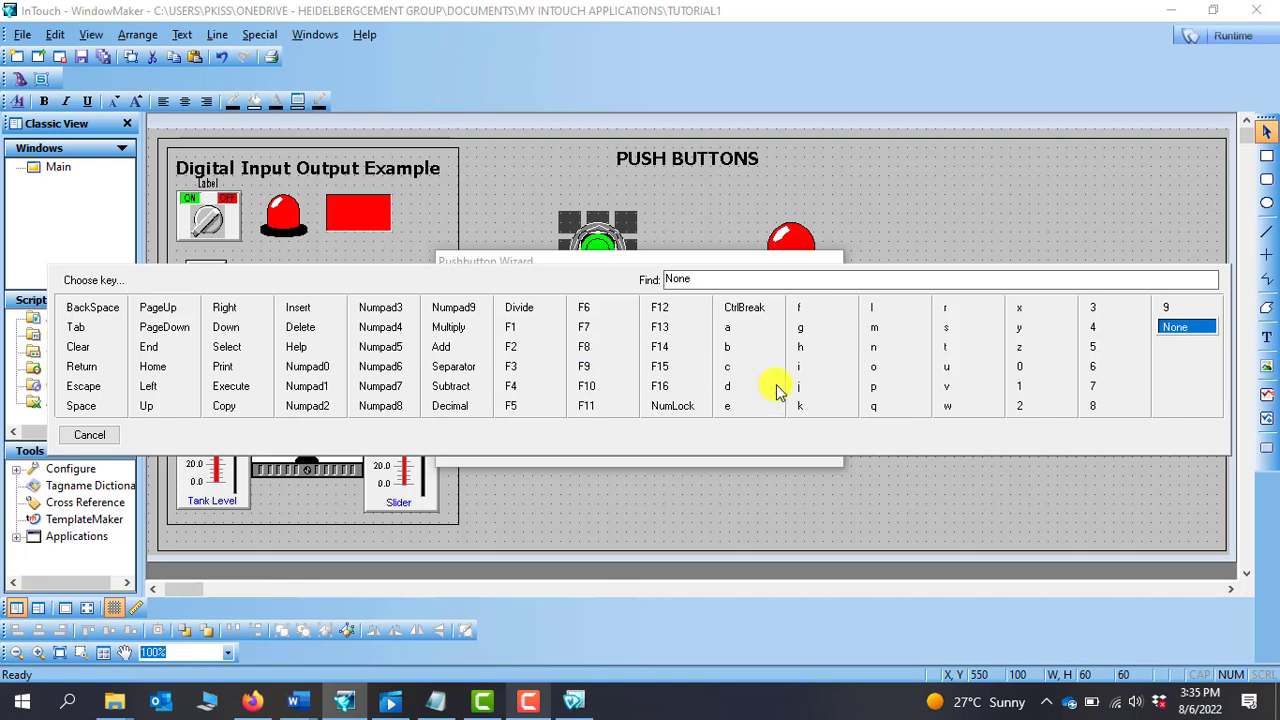
click(729, 348)
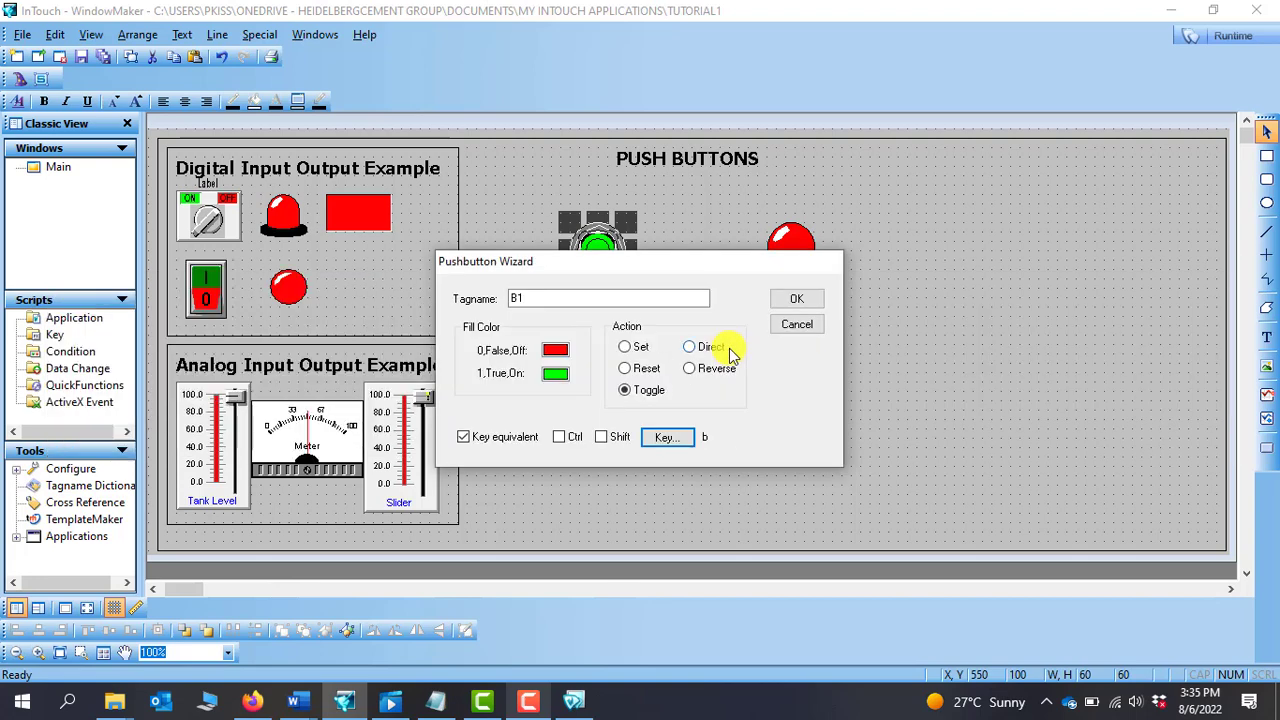
click(797, 302)
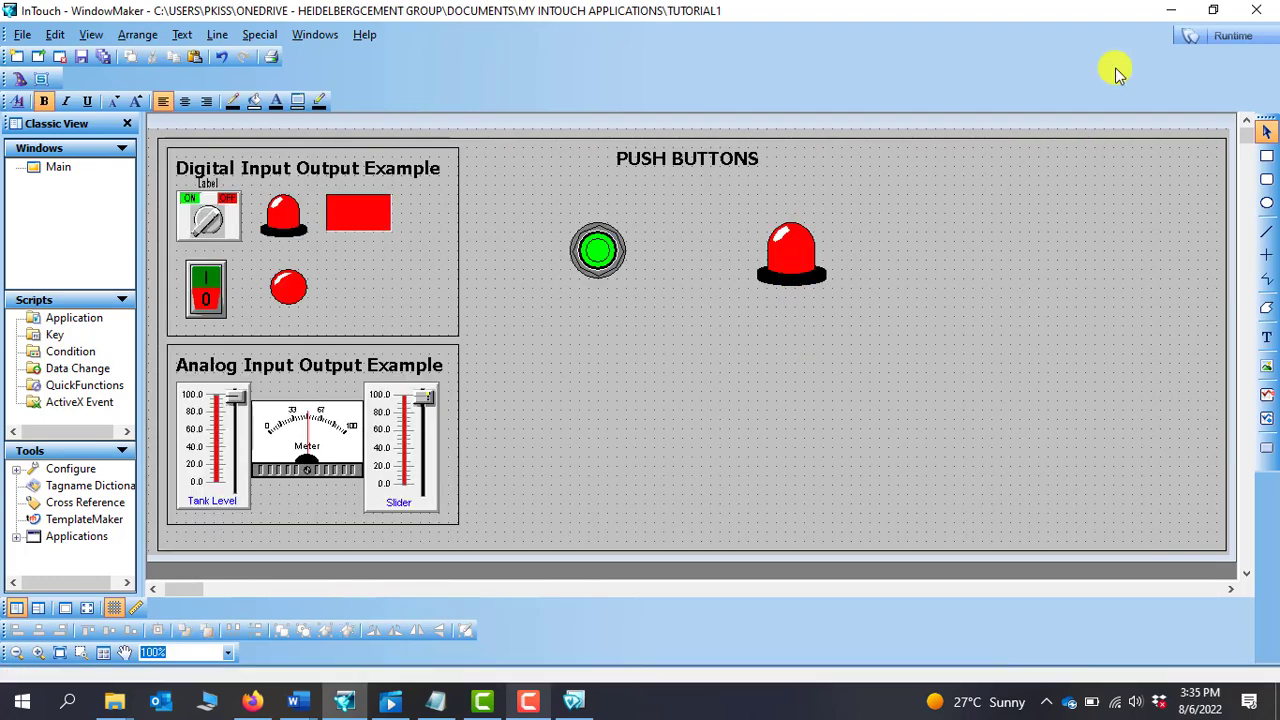
click(1222, 36)
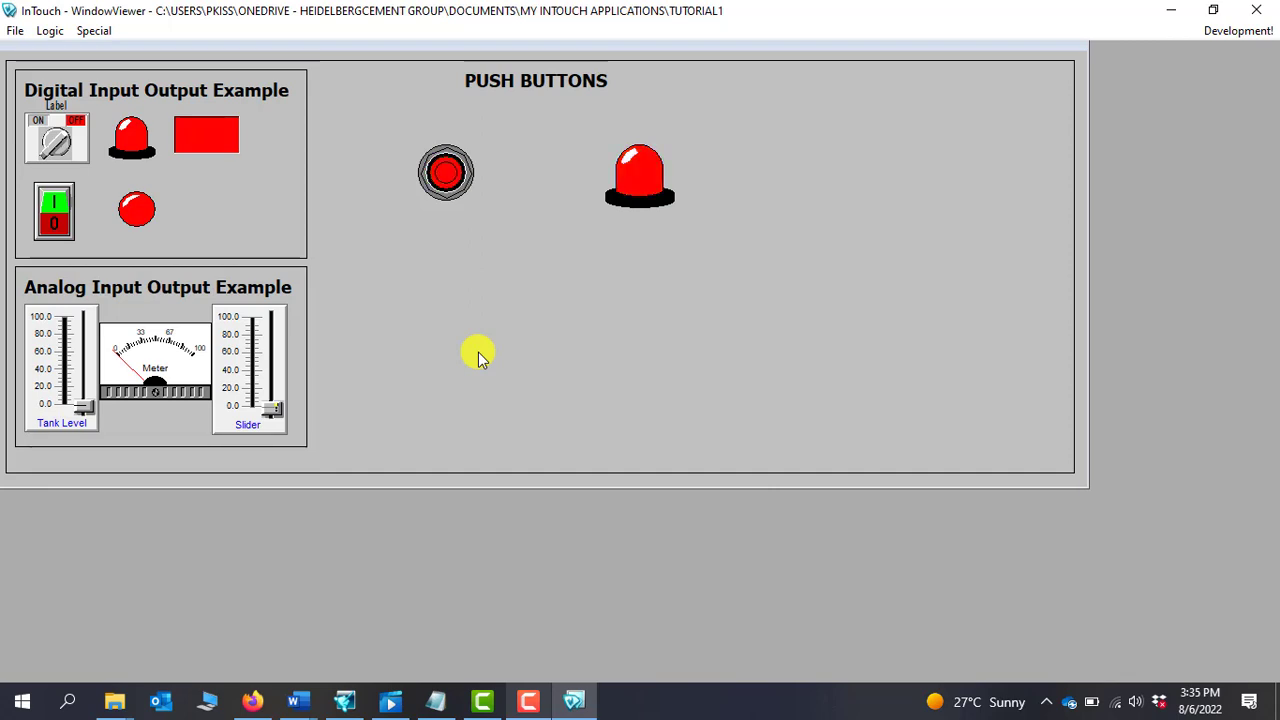
click(1237, 30)
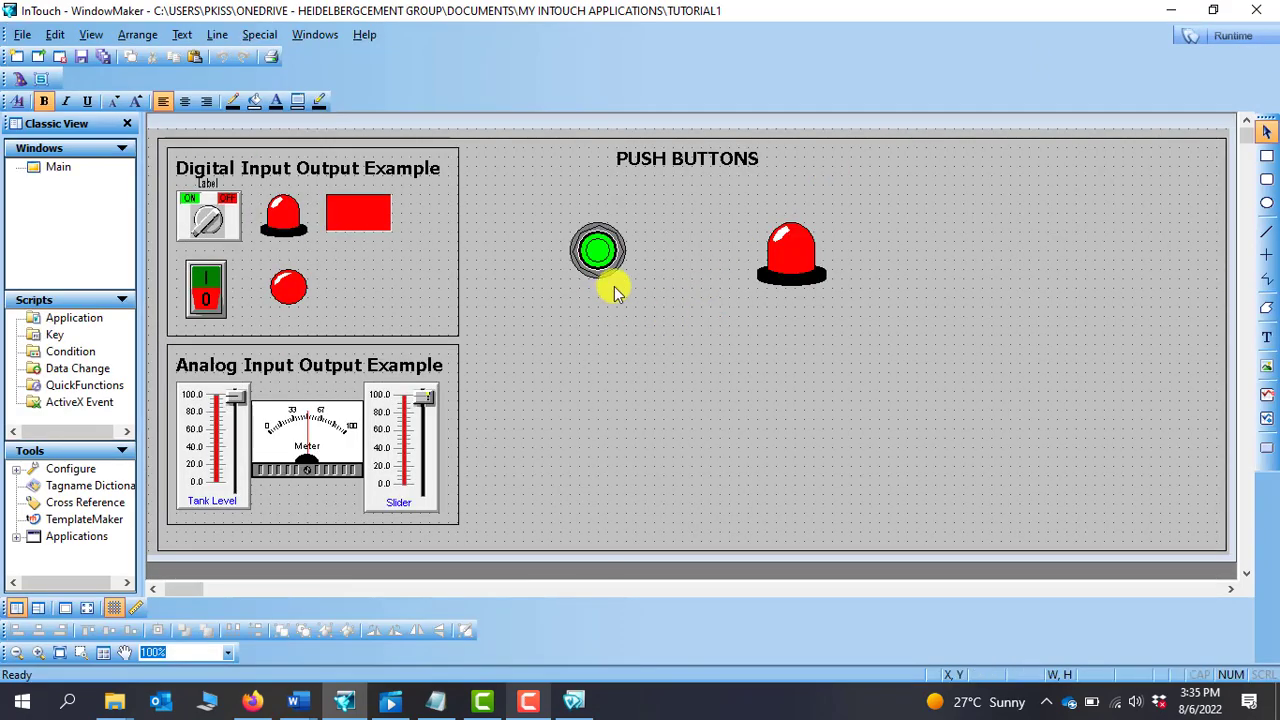
- Add the Ctrl modifier to the round pushbutton's b key equivalent and try the combination in the runtime
double_click(598, 252)
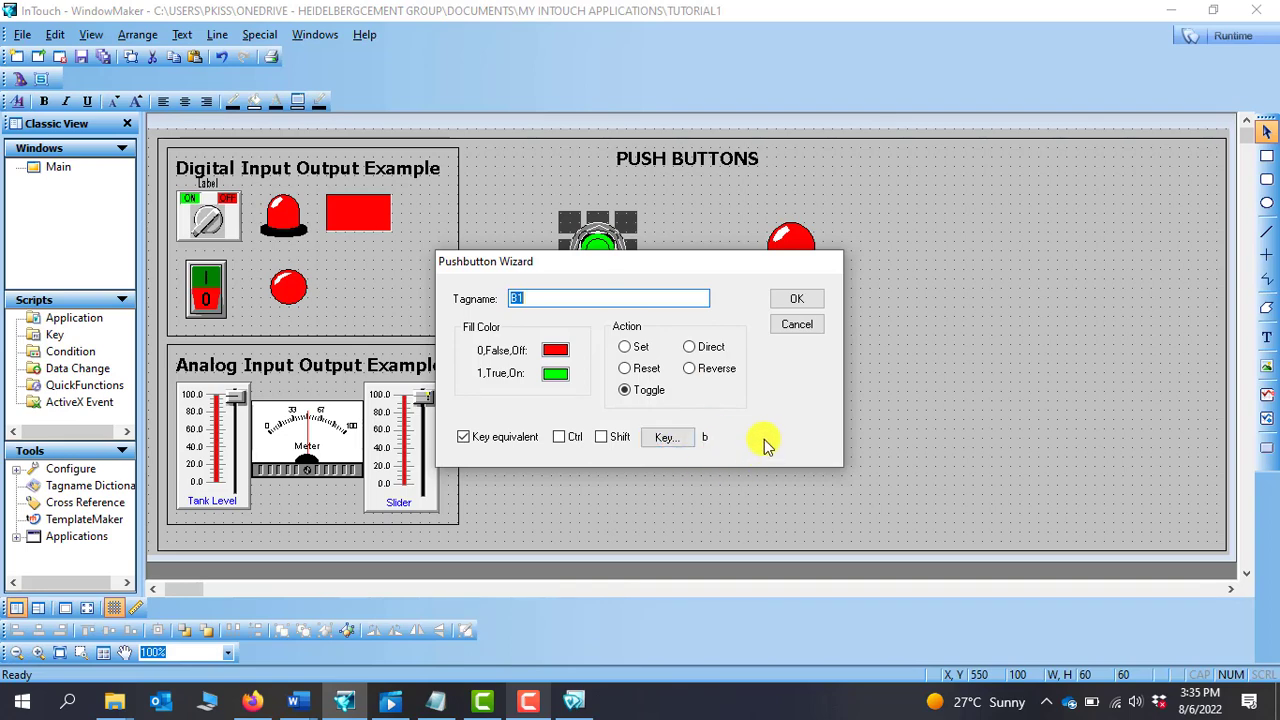
click(729, 434)
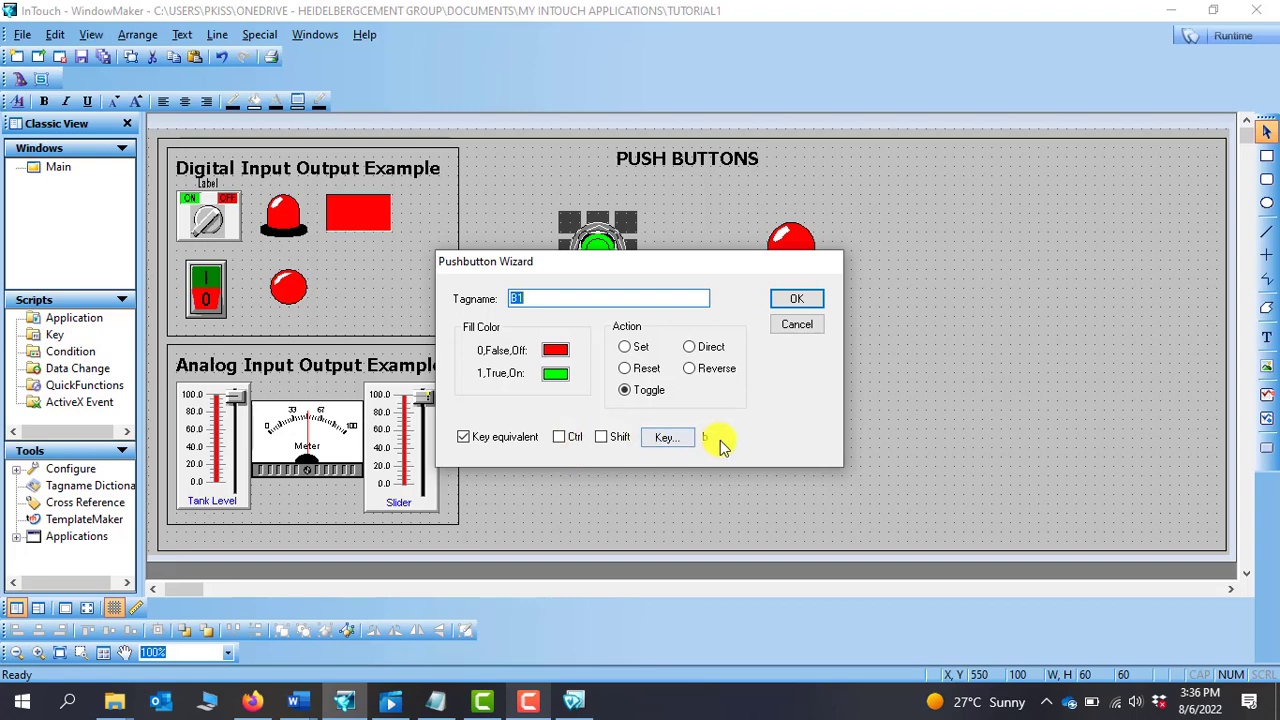
click(560, 441)
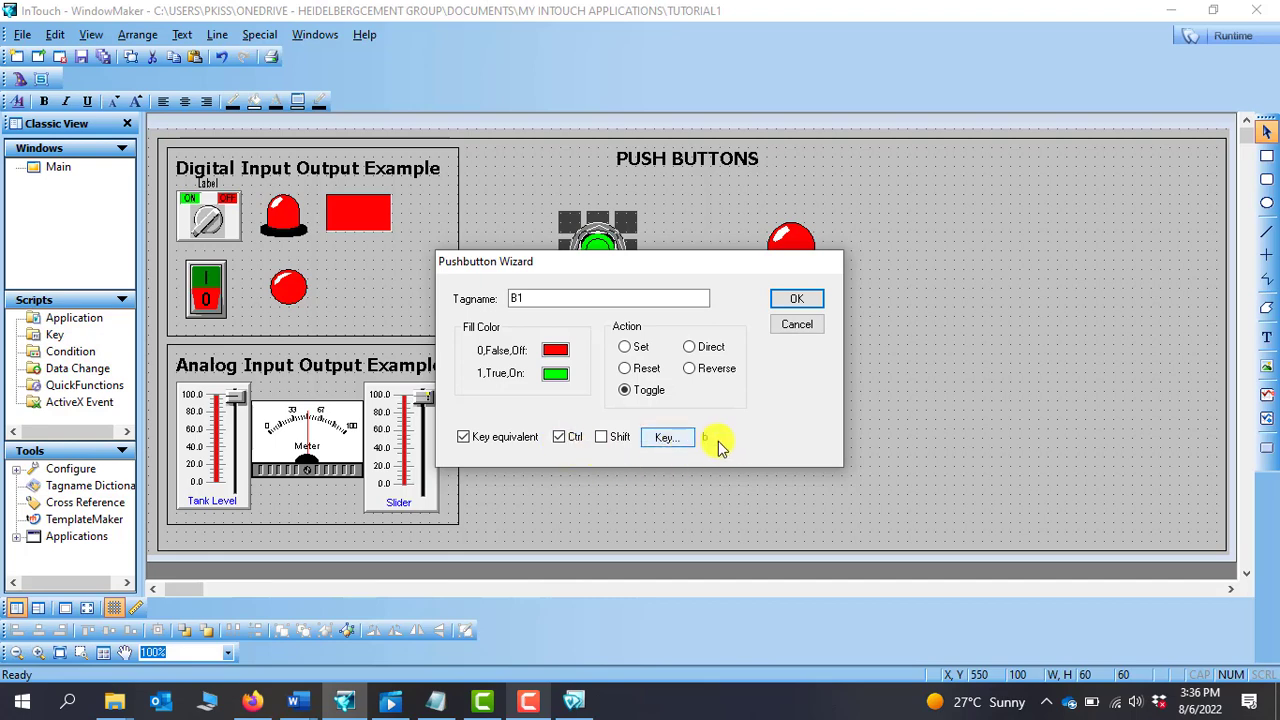
click(797, 302)
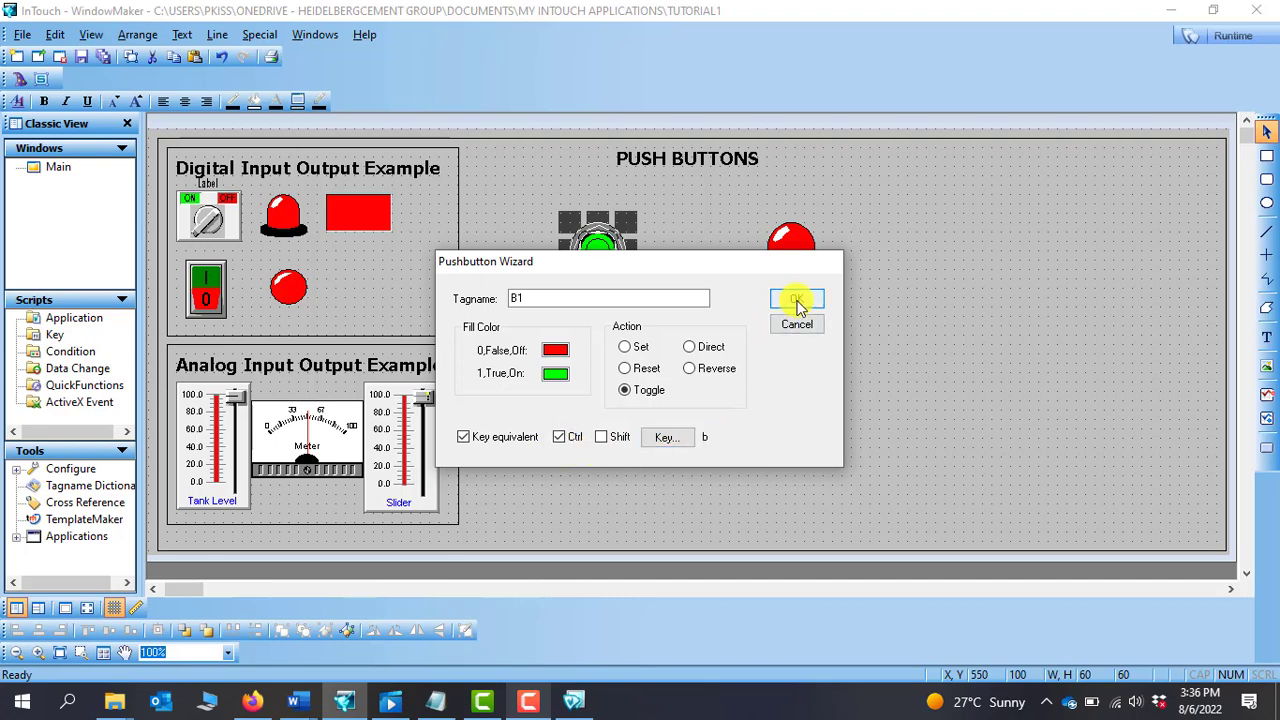
click(1238, 38)
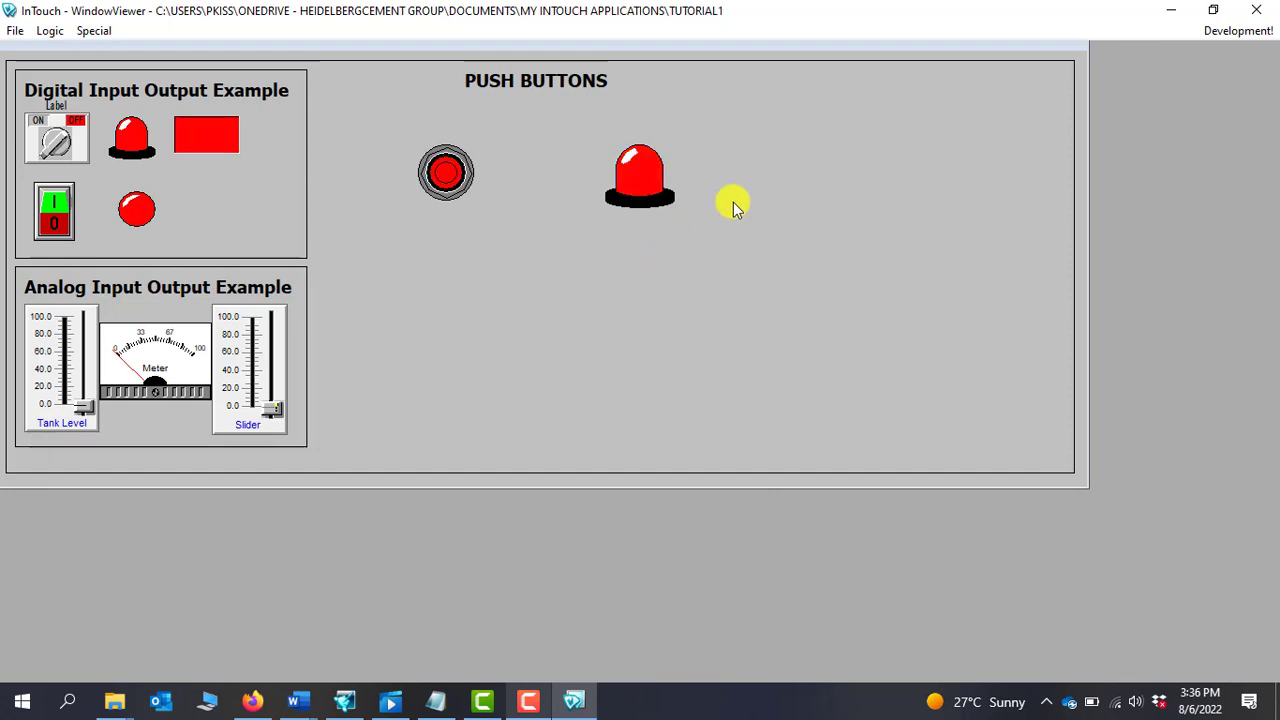
click(1230, 31)
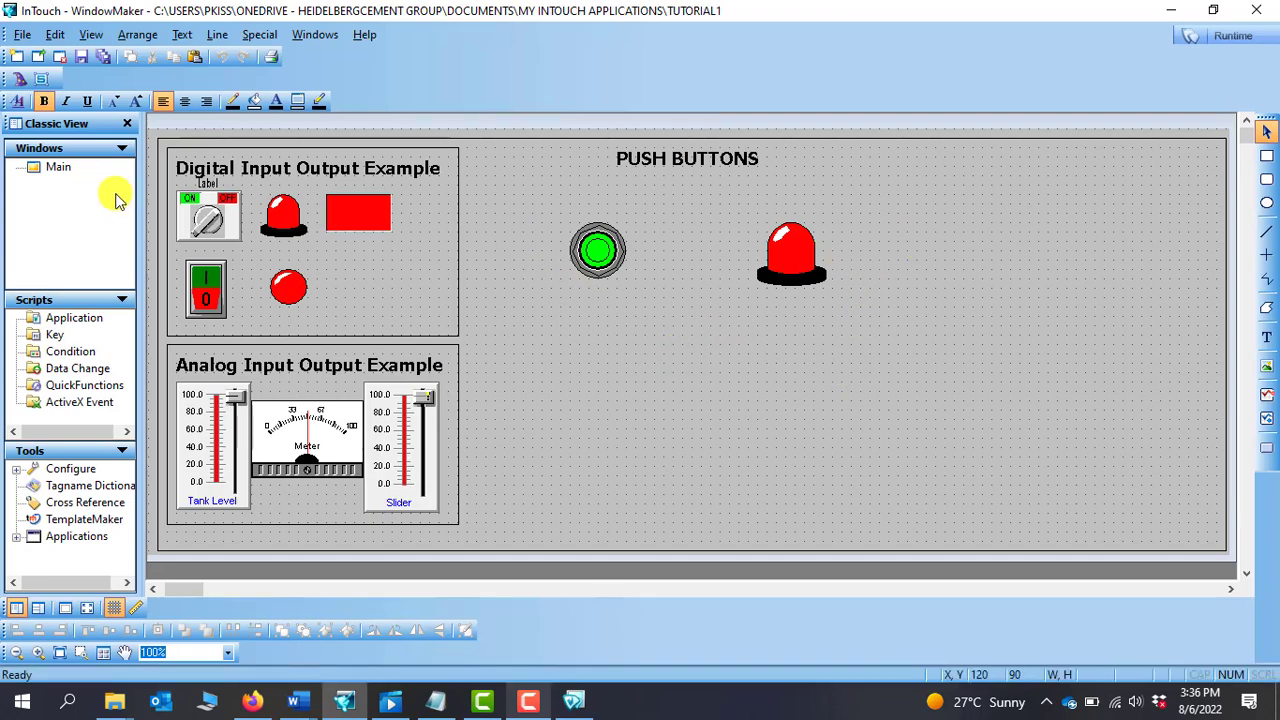
- Insert a Button w/Light wizard from the Buttons category below the round pushbutton, dismissing the OneDrive reminder
click(19, 80)
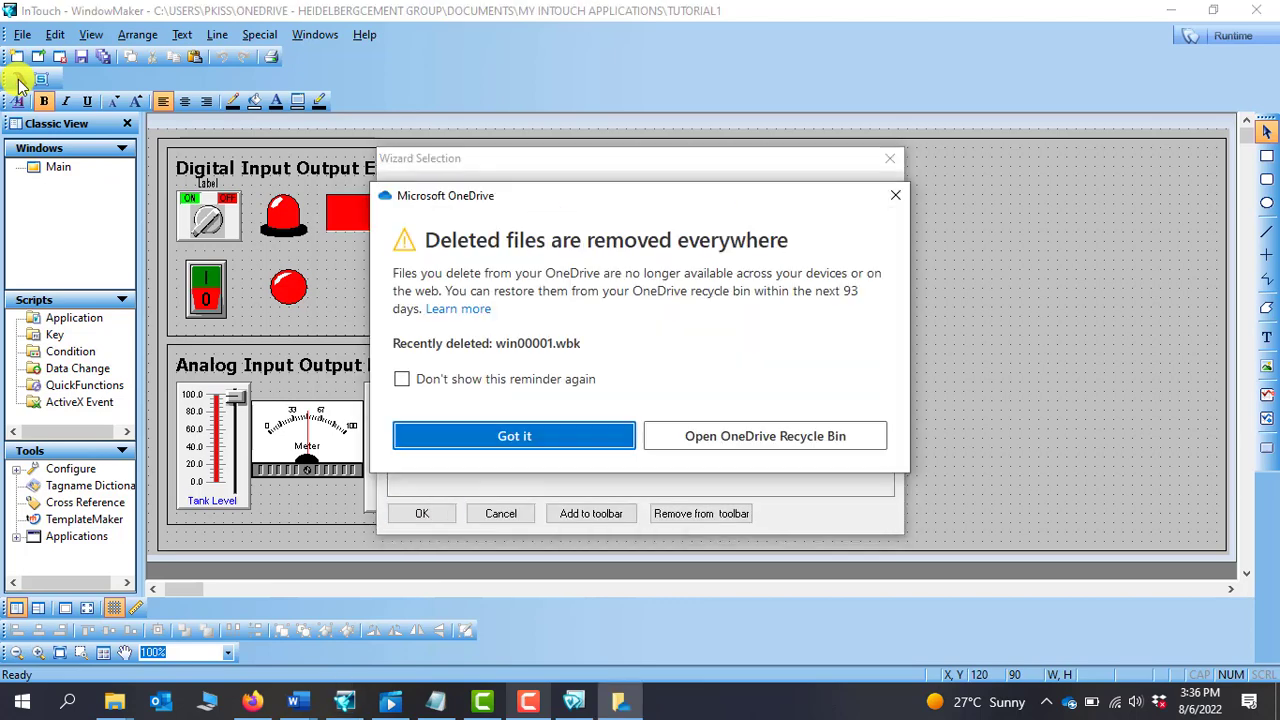
click(514, 434)
click(408, 216)
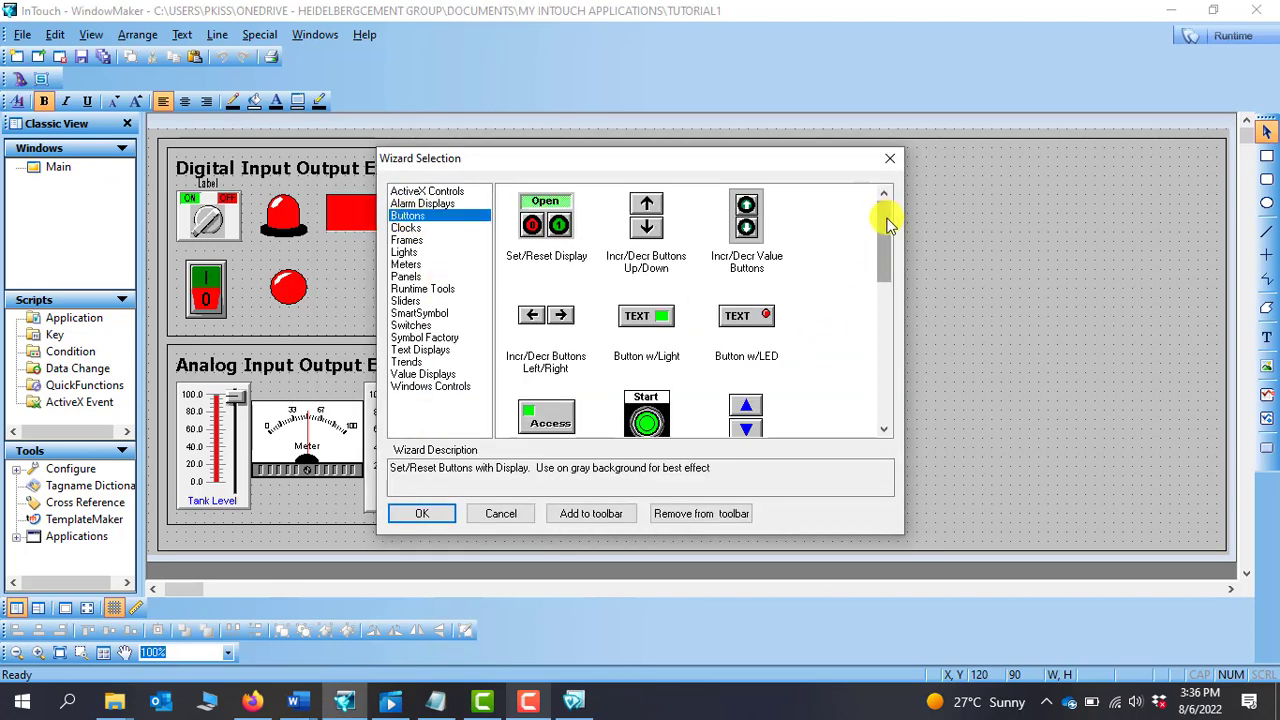
click(643, 318)
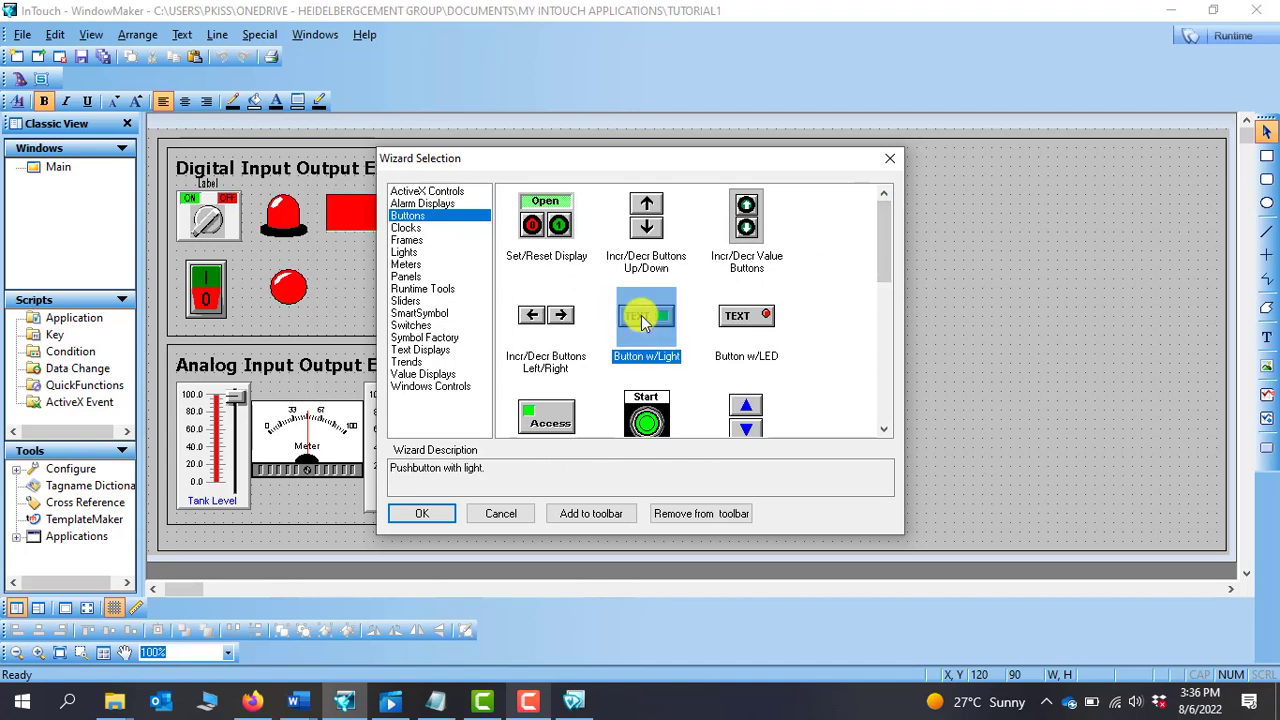
click(420, 515)
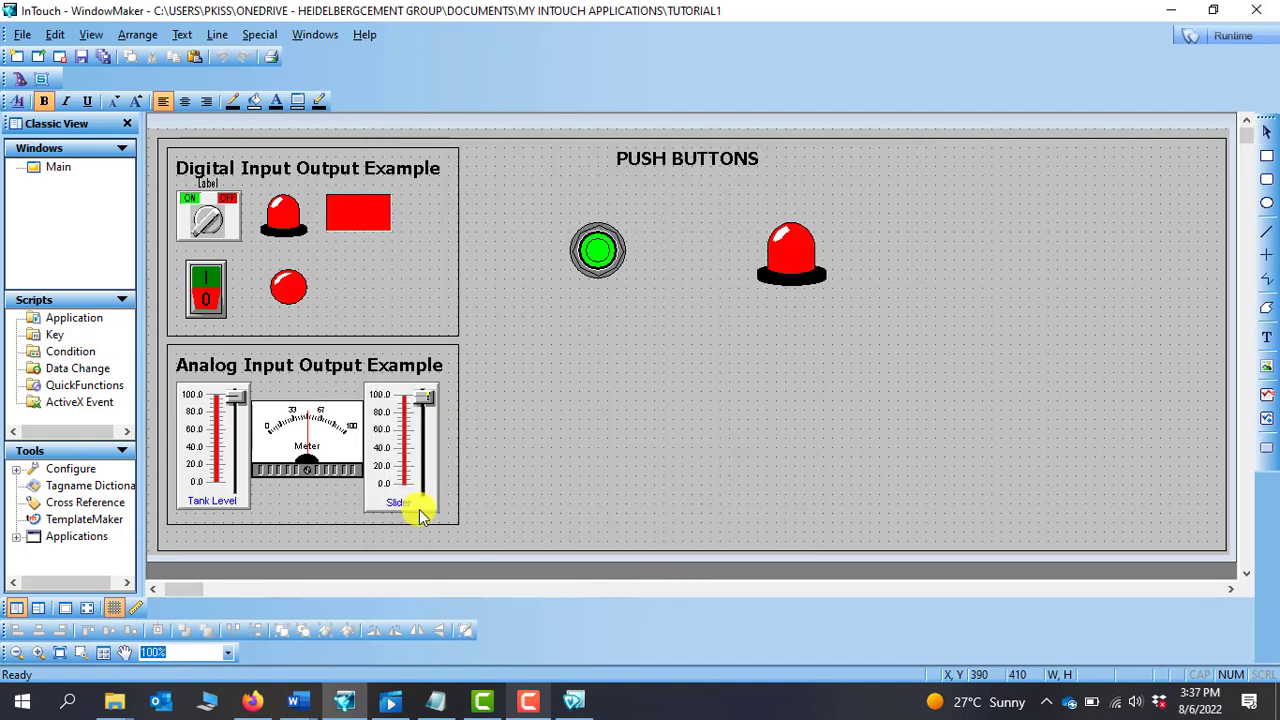
click(599, 346)
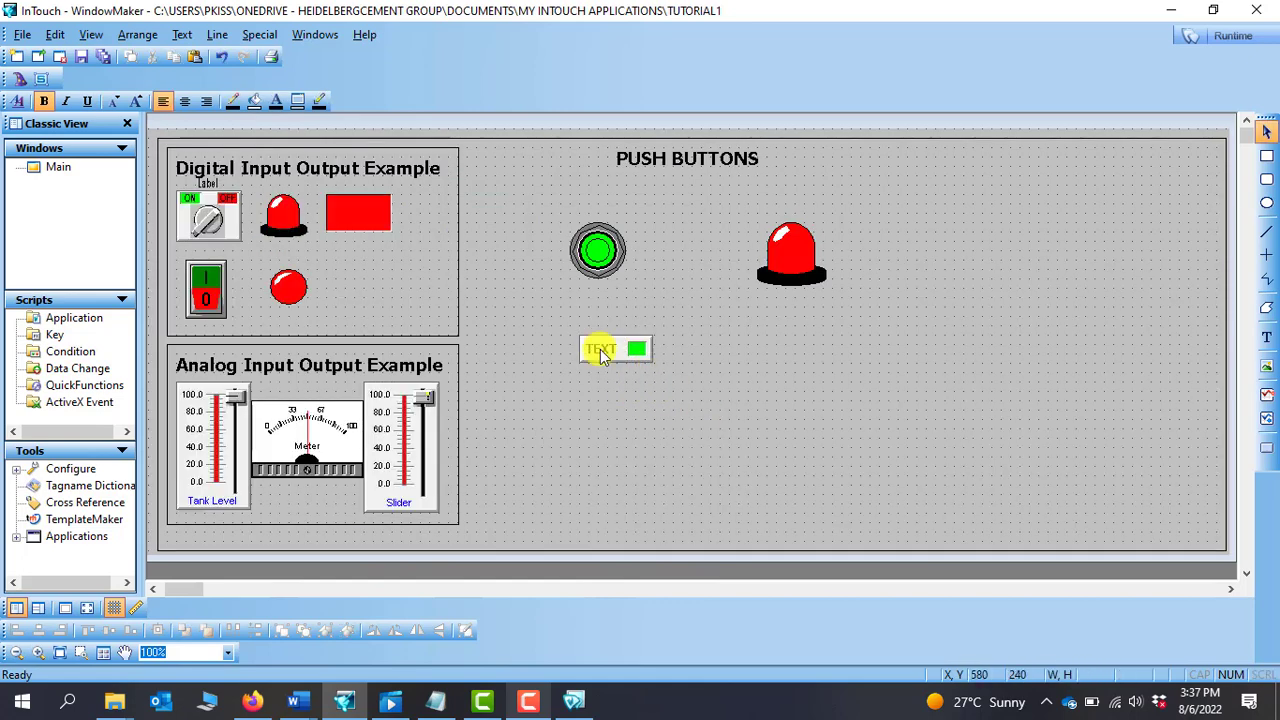
- Assign the new light button the tagname B2, defining B2 as a Memory Discrete tag and keeping the Toggle action
double_click(600, 352)
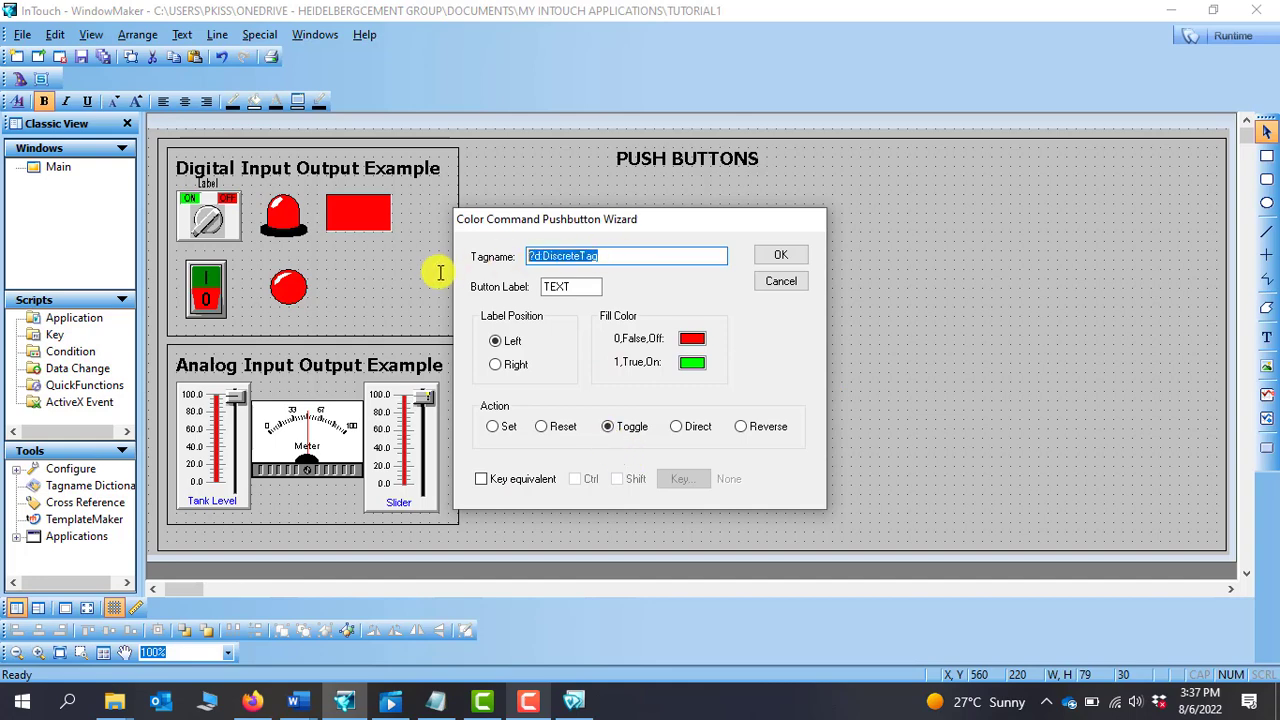
text(B2)
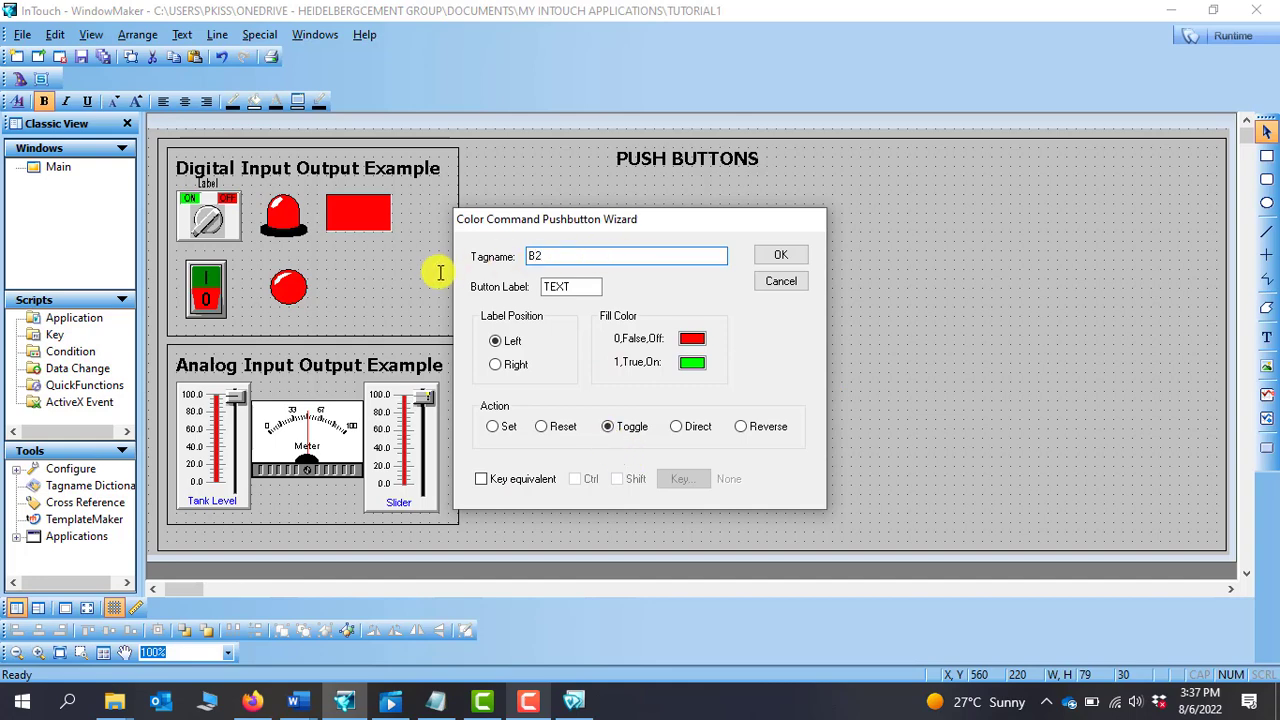
click(784, 257)
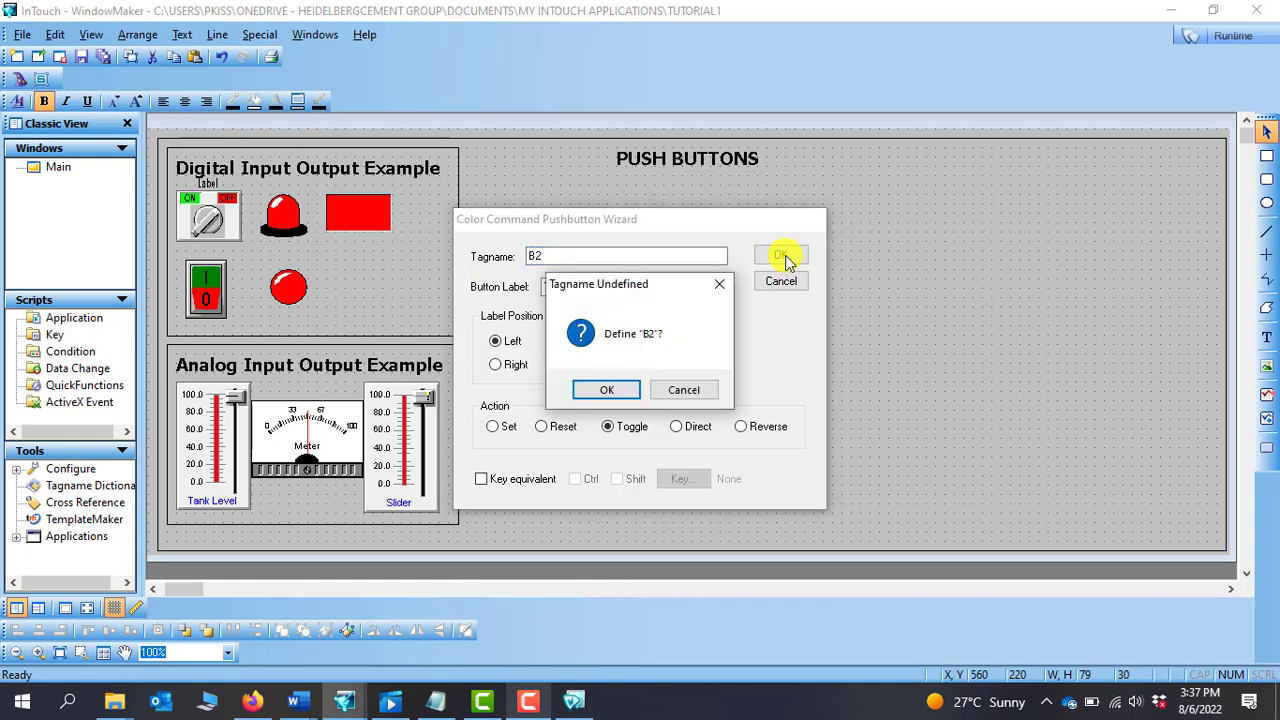
click(605, 392)
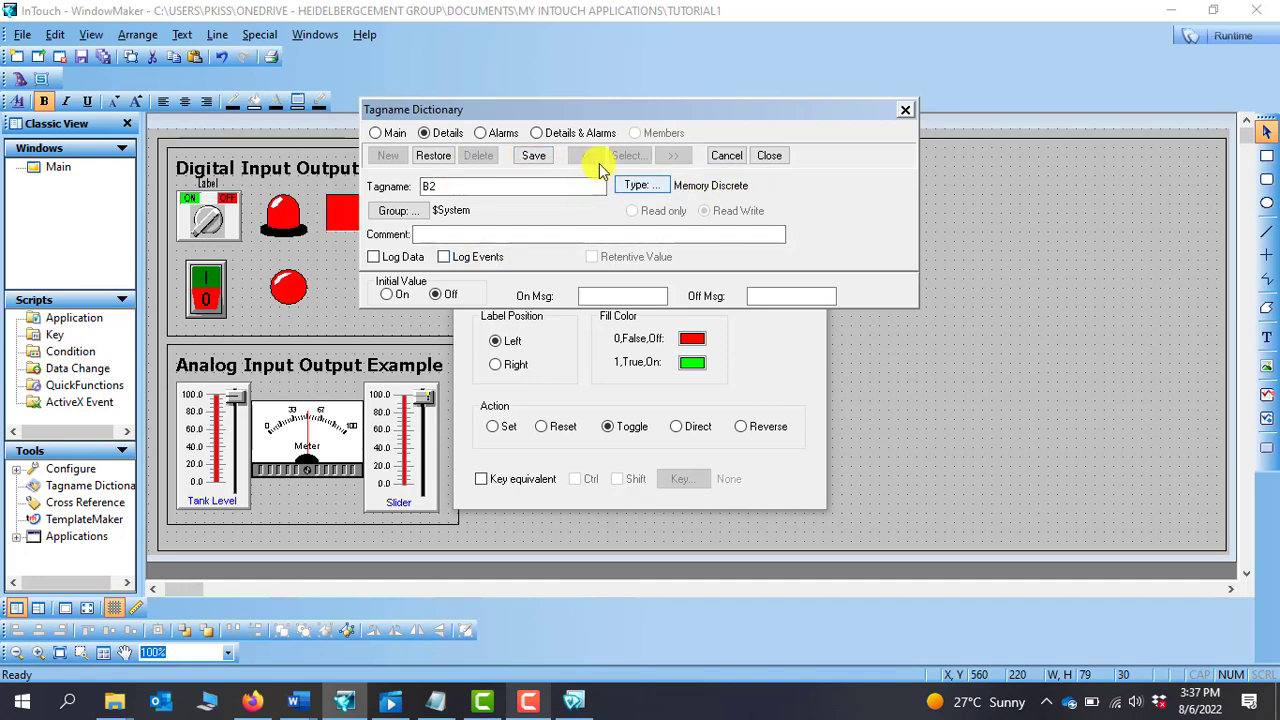
click(531, 160)
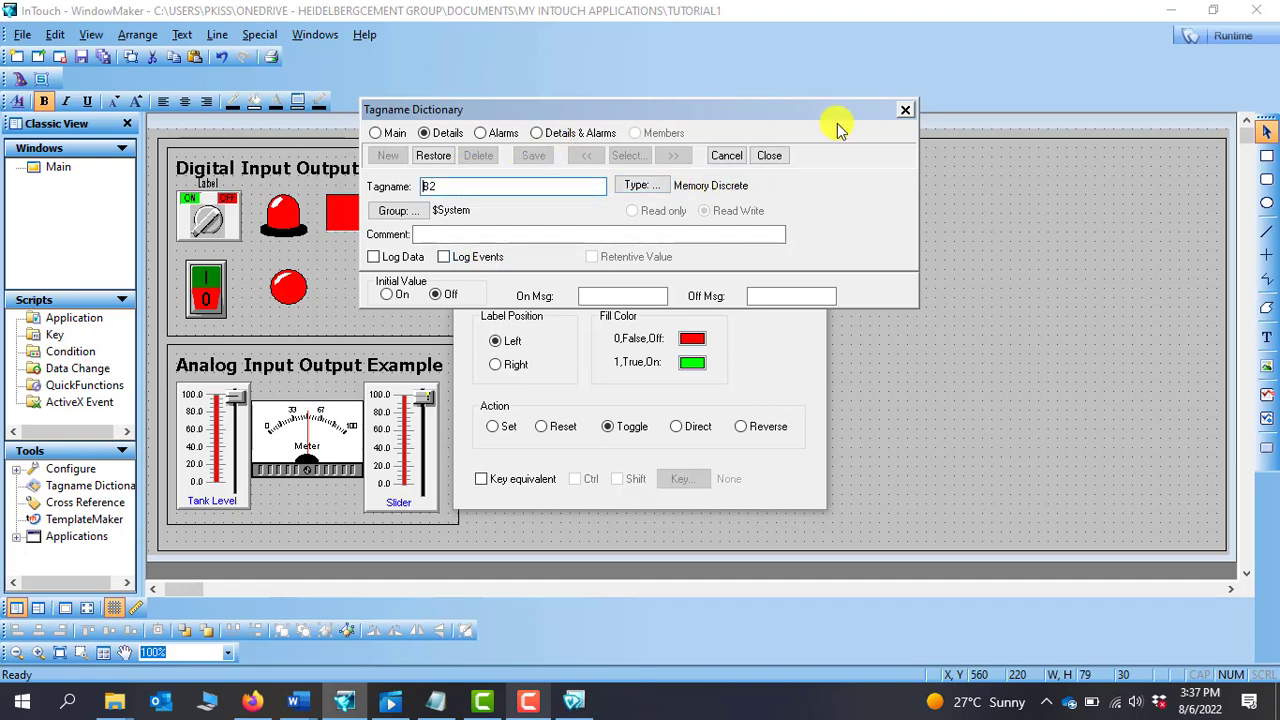
click(905, 110)
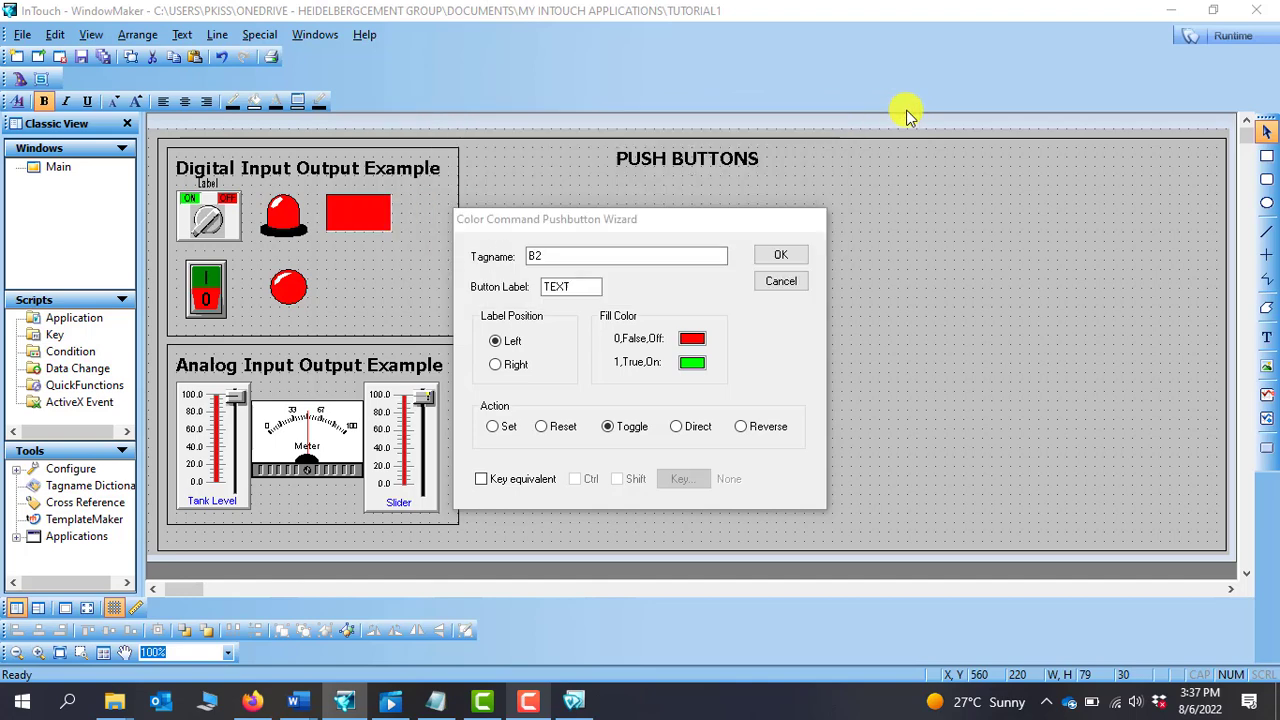
click(795, 255)
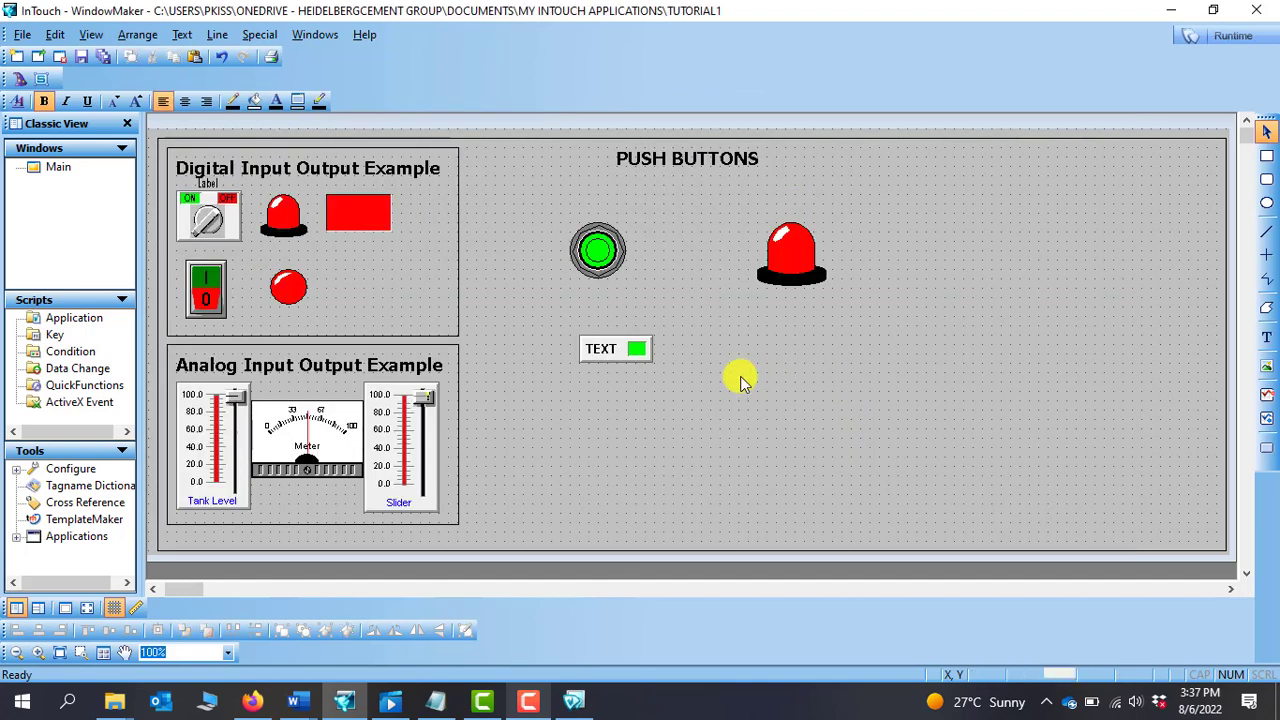
- Duplicate the siren light and place the copy directly below the original, beside the TEXT button
click(784, 266)
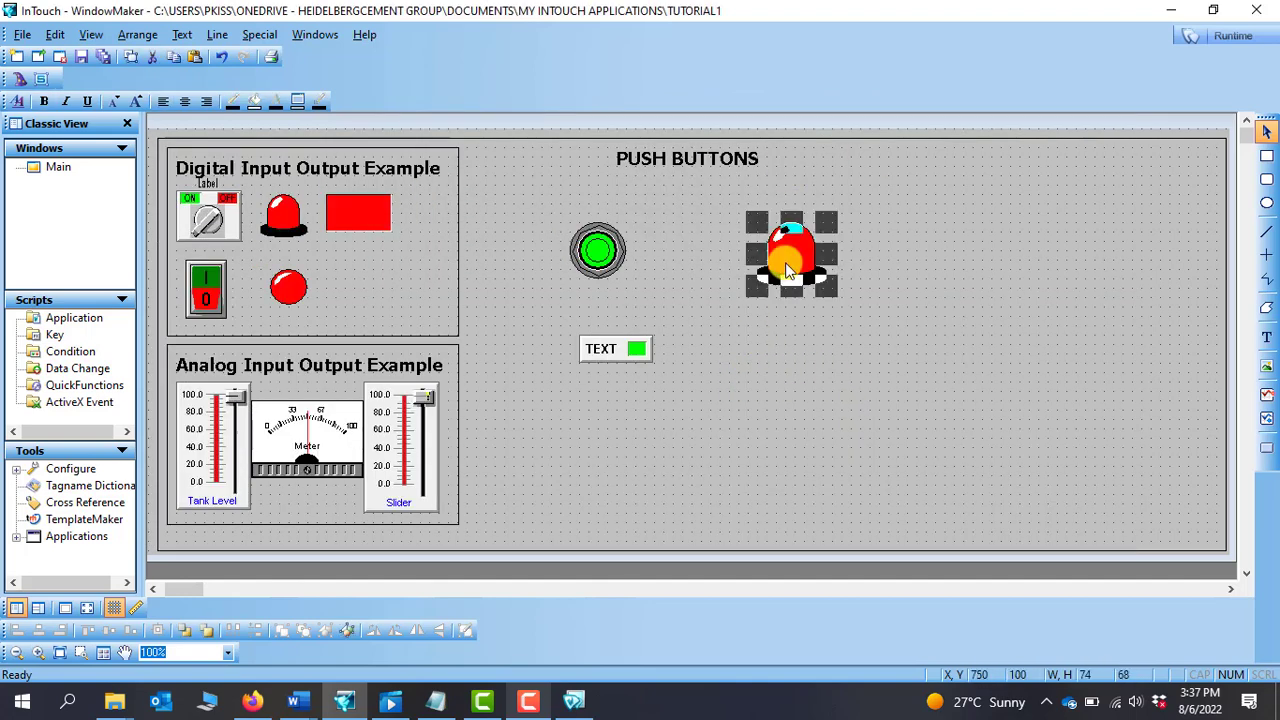
key(ctrl+v)
click(766, 318)
drag(825, 340, 793, 356)
- Set the lower siren light's expression to B2
double_click(794, 352)
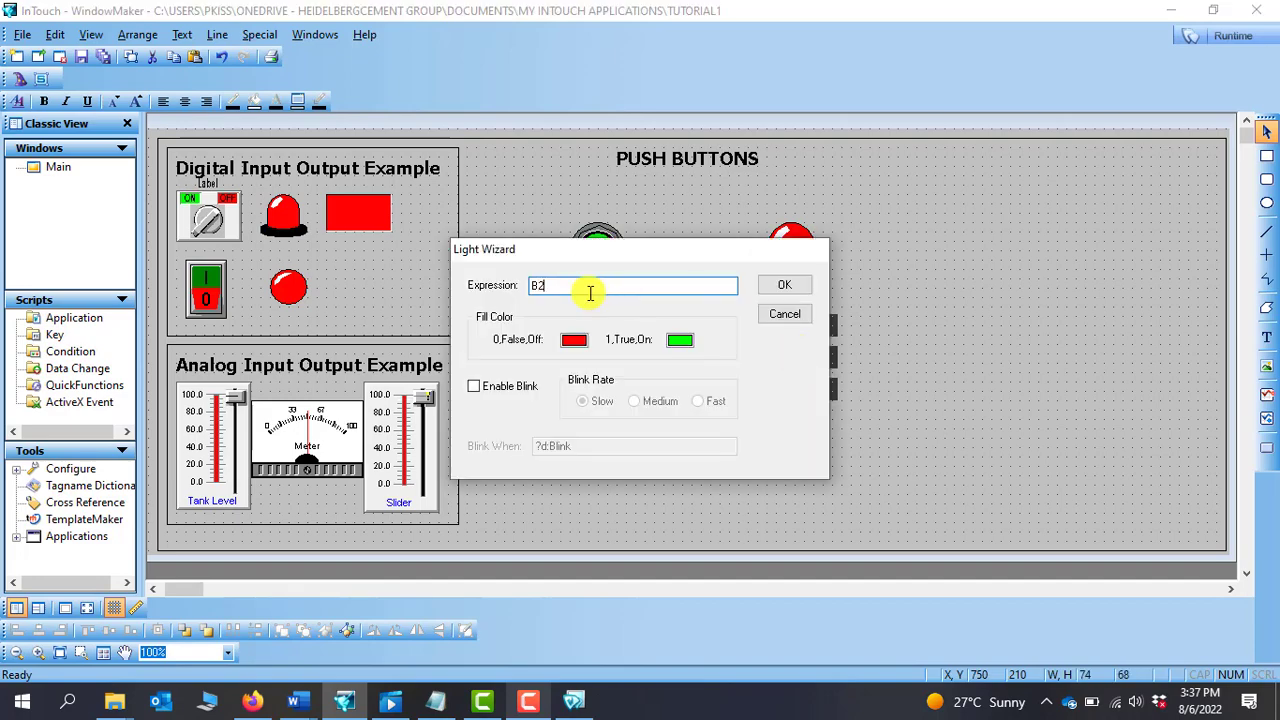
text(B2)
key(Return)
click(666, 486)
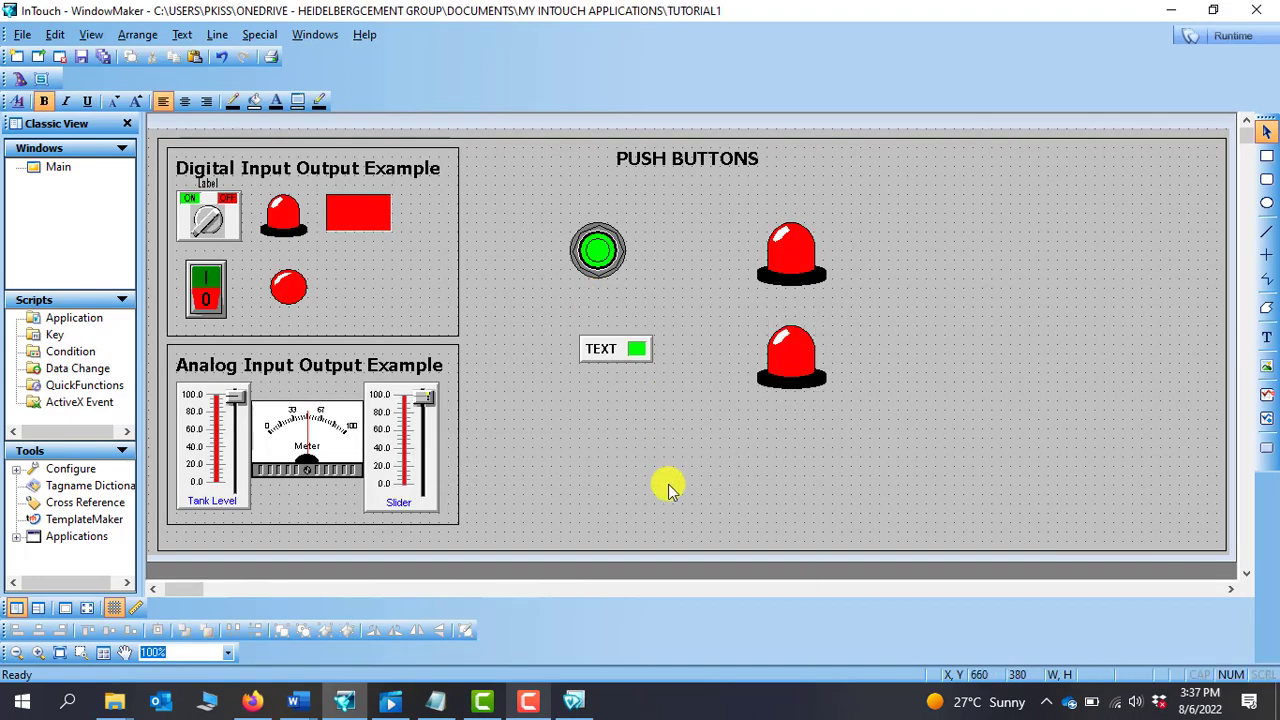
- Change the button label of the B2 light button to Pump
double_click(611, 350)
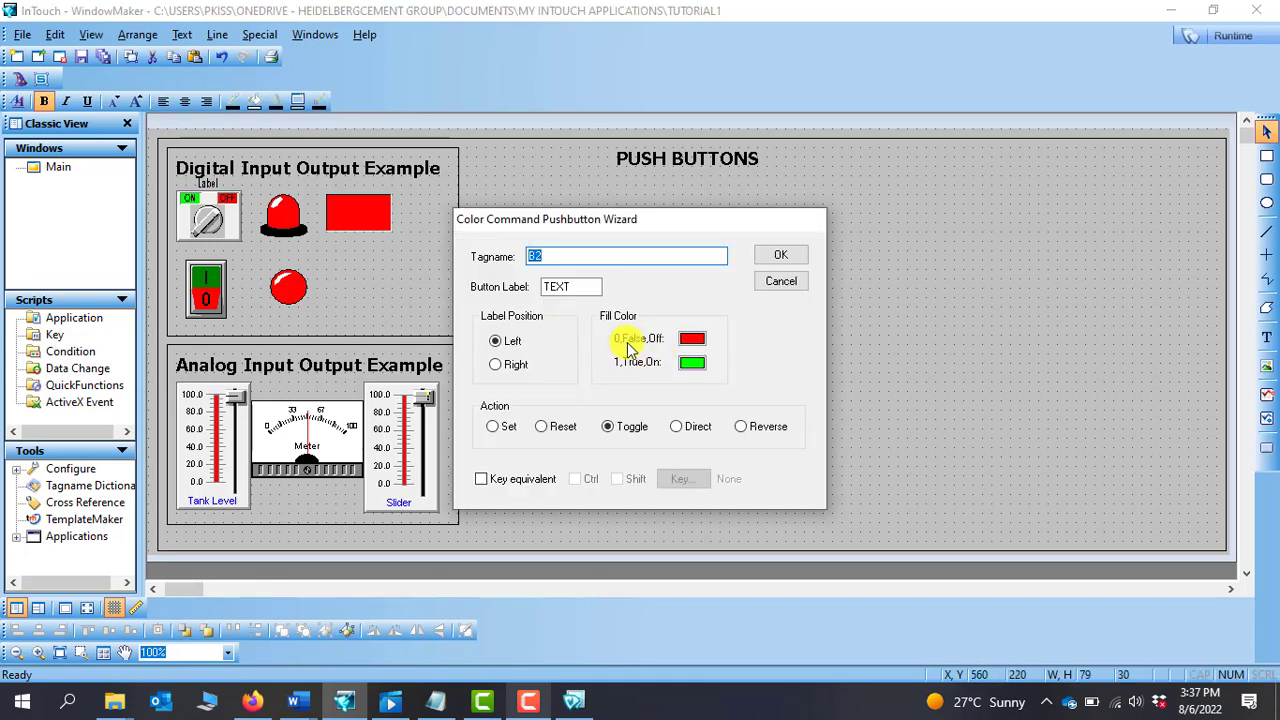
click(576, 287)
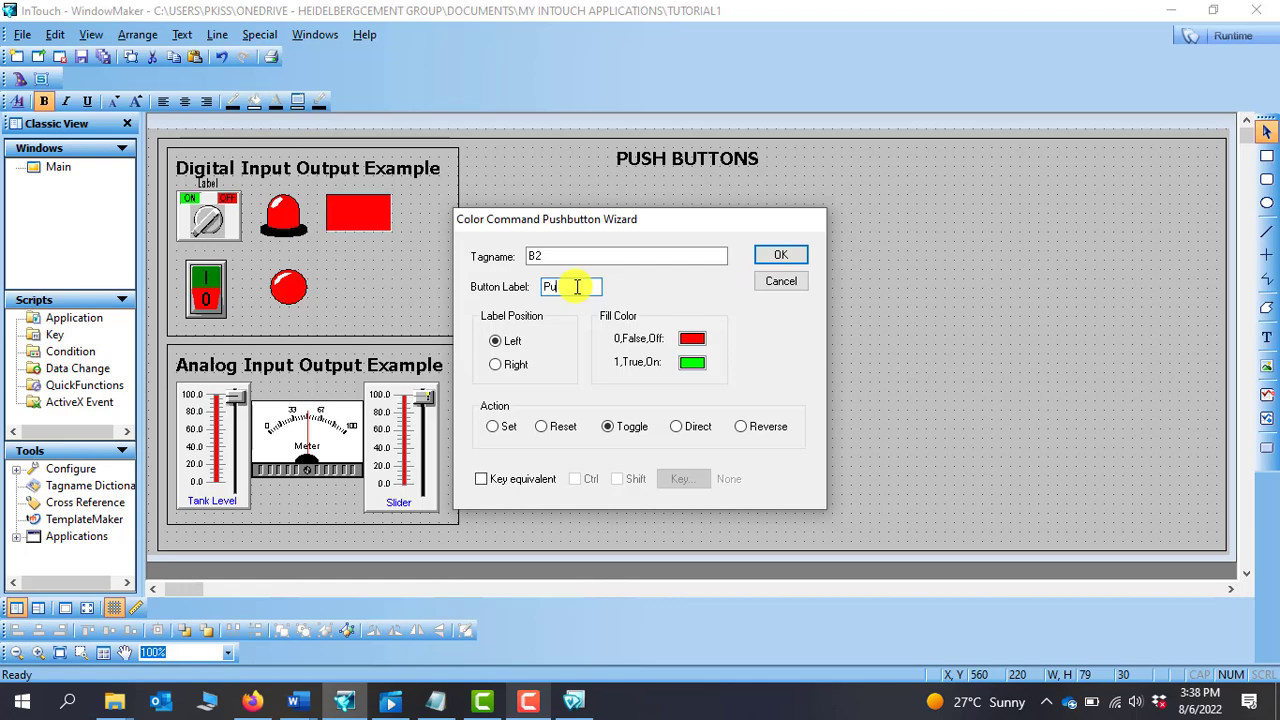
text(Pump)
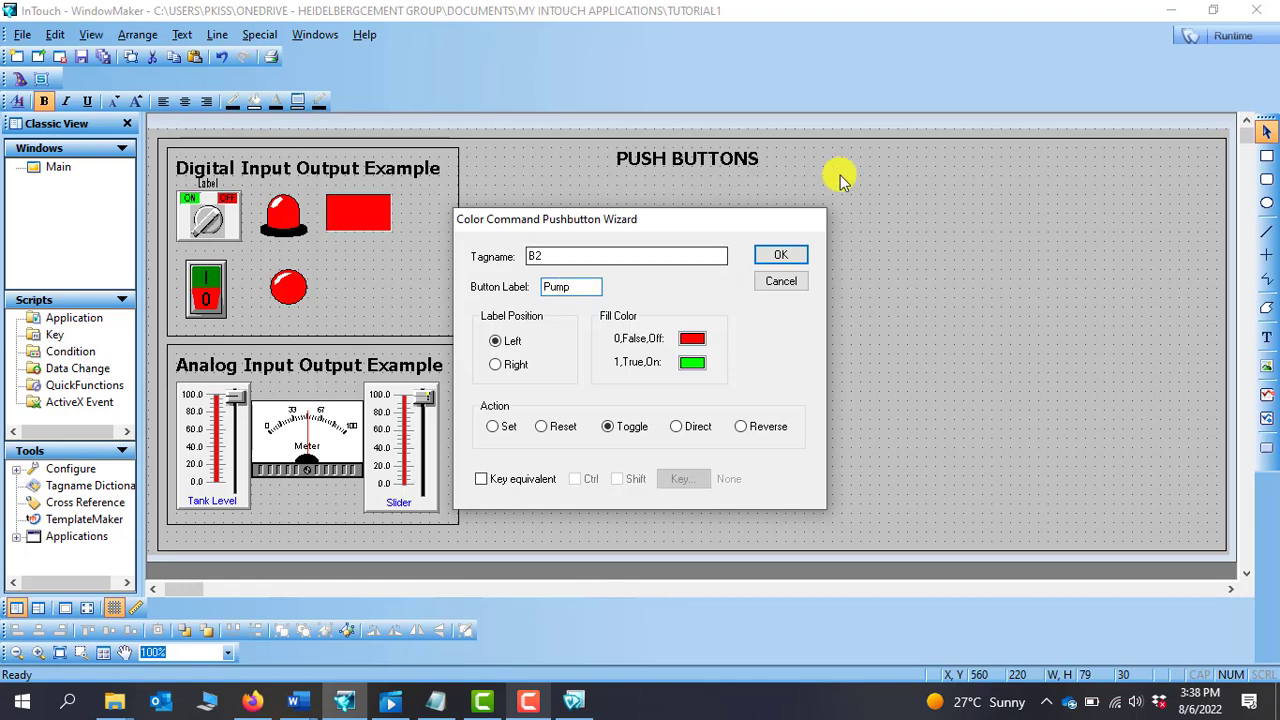
click(779, 255)
click(608, 424)
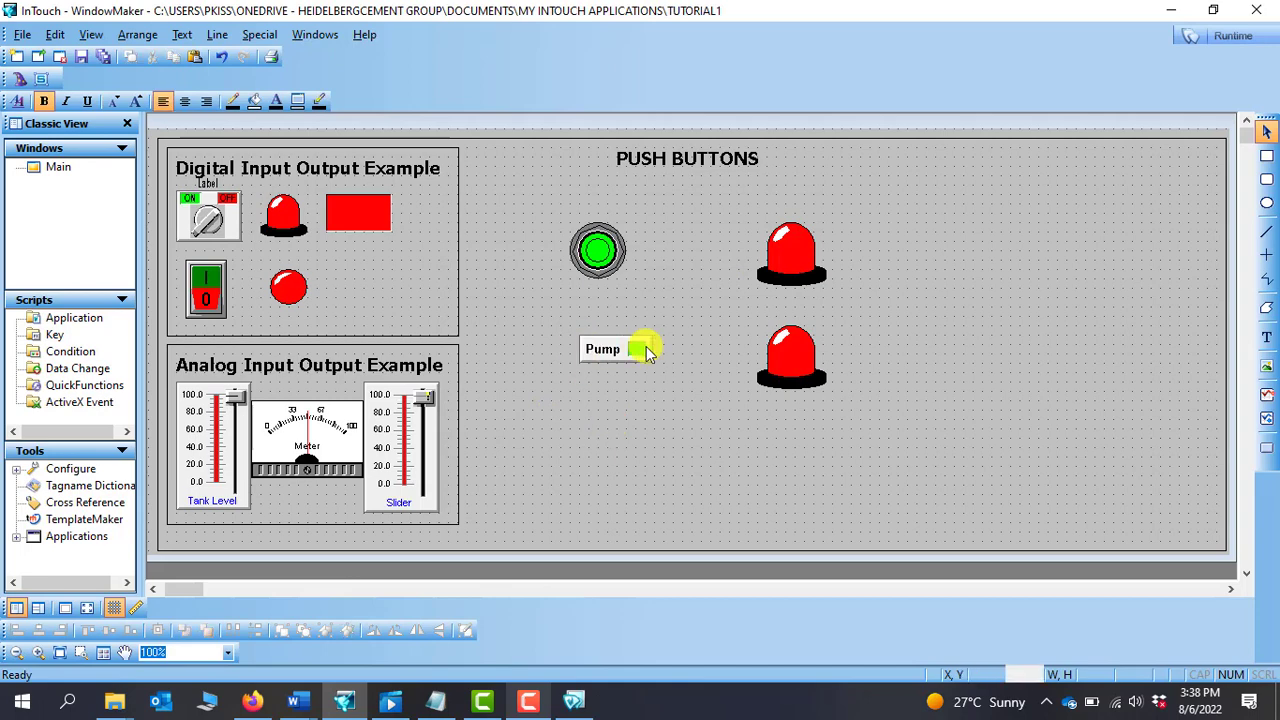
- Switch to runtime and toggle the Pump button repeatedly to test the lower siren light
click(1232, 38)
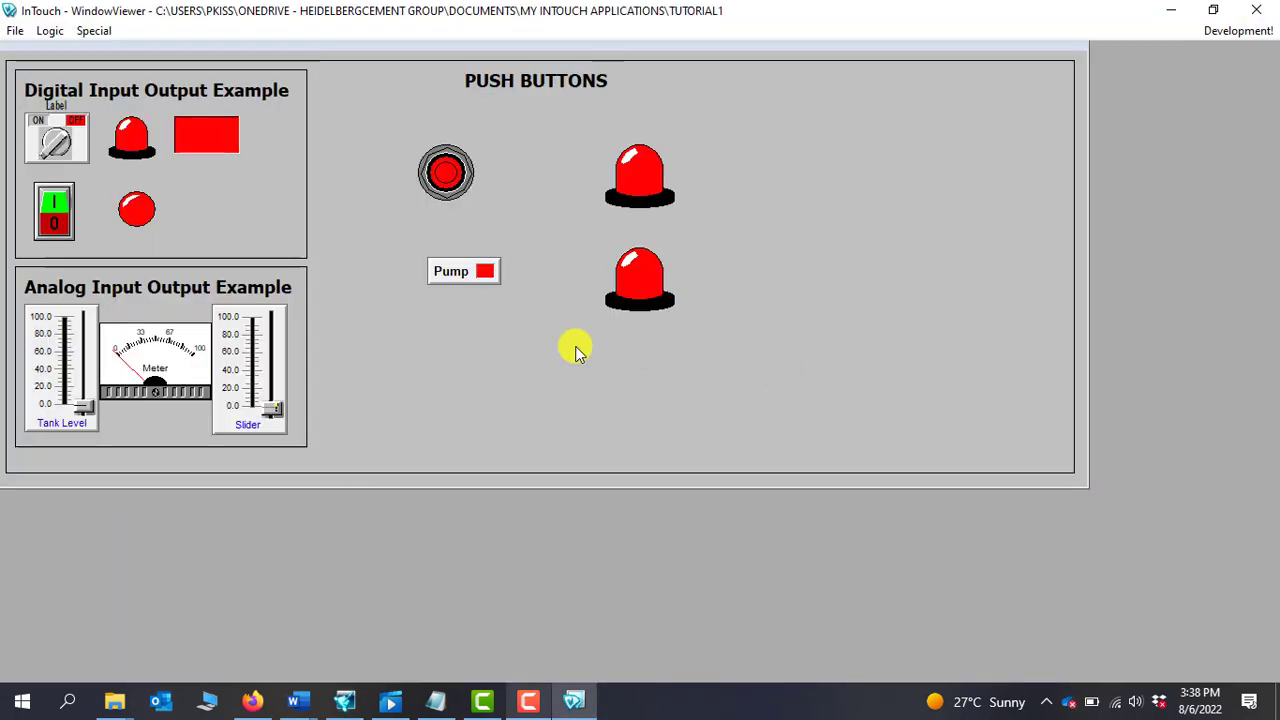
click(449, 281)
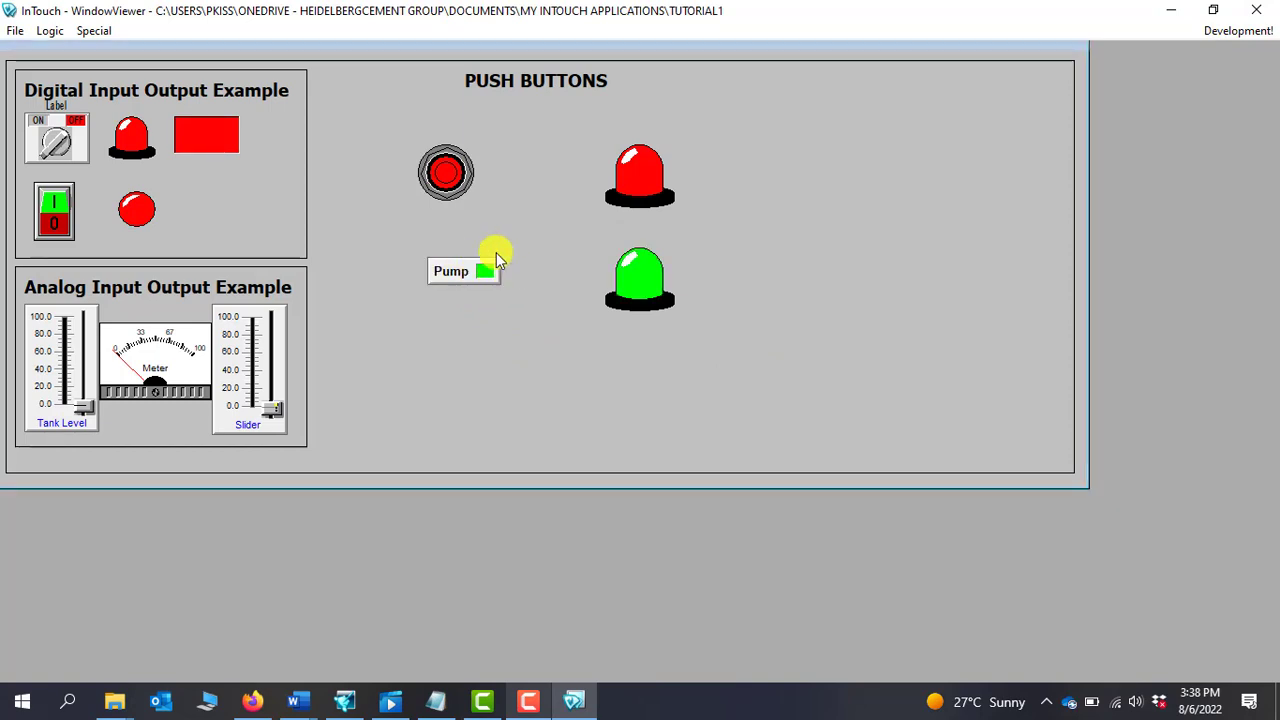
click(450, 278)
click(450, 275)
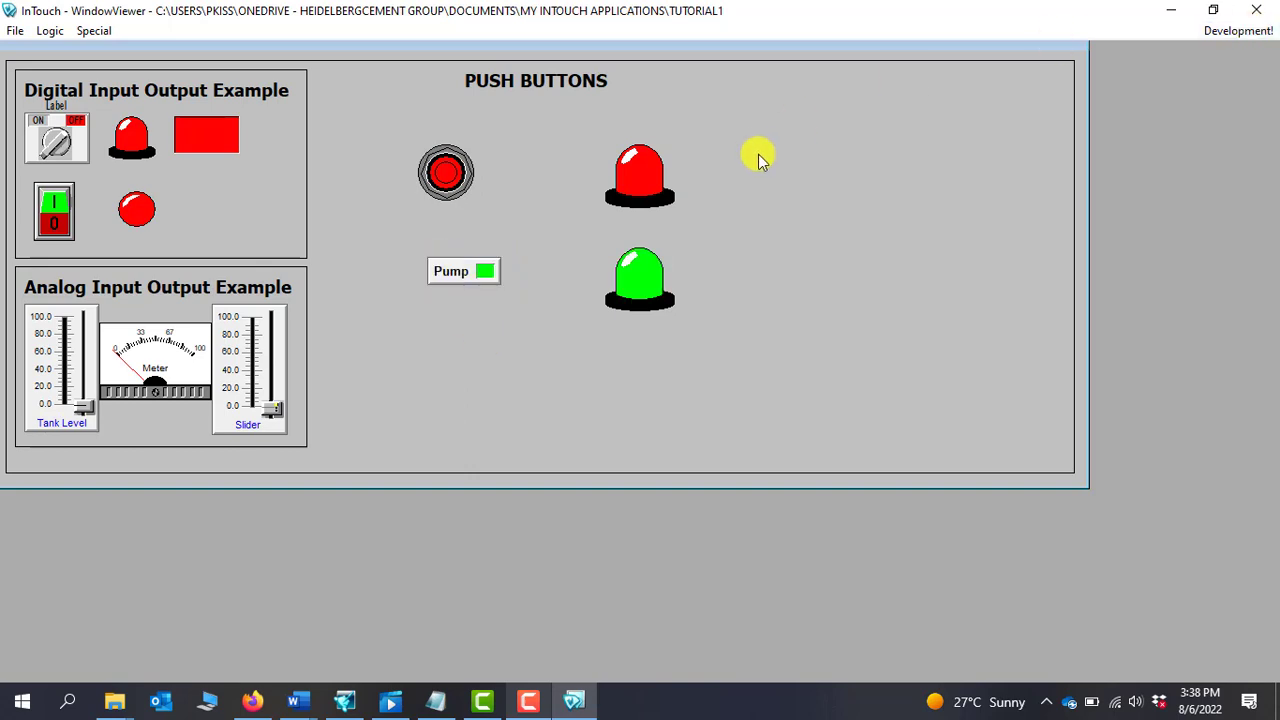